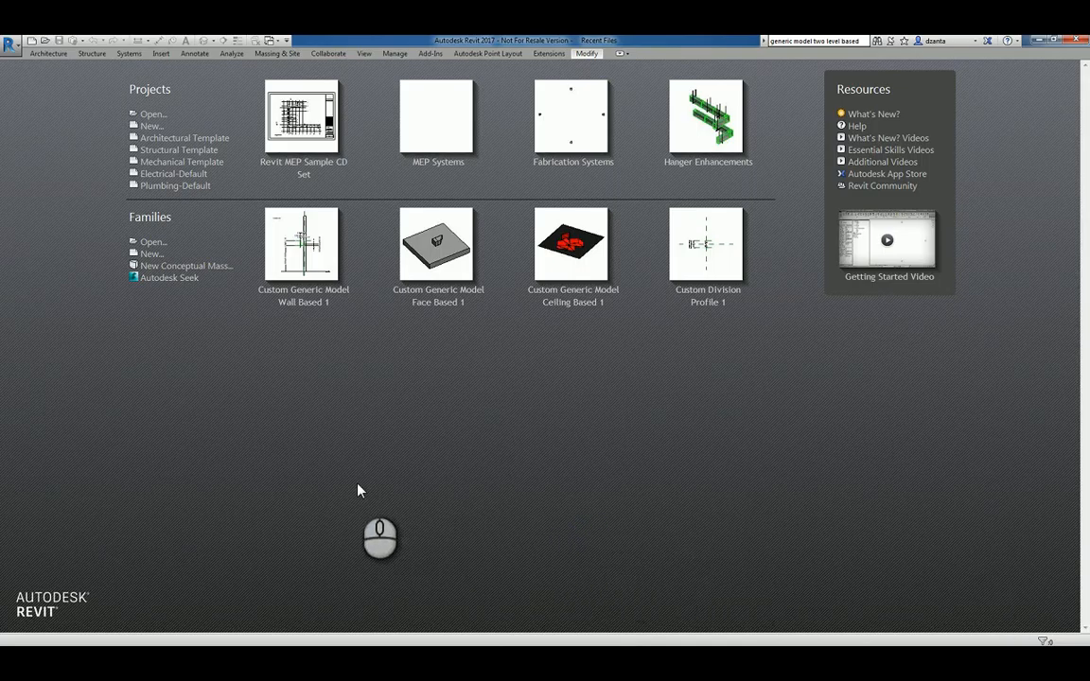
Create a new family from the Lighting Fixture ceiling based.rft template.
left_click(154, 256)
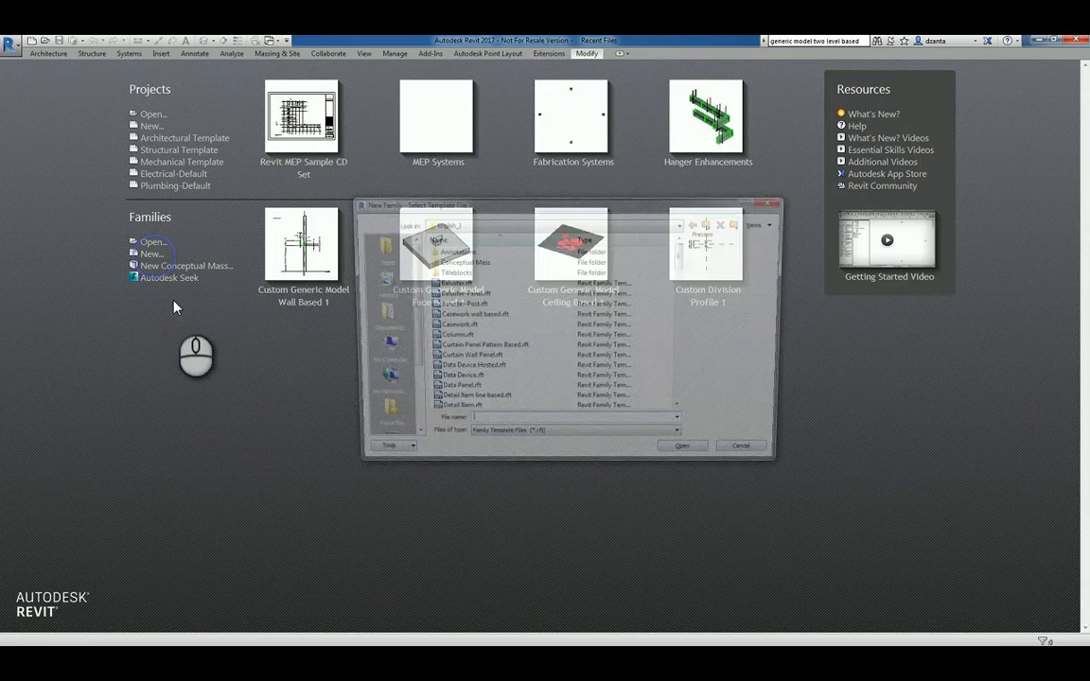
scroll(685, 404, "down", 10)
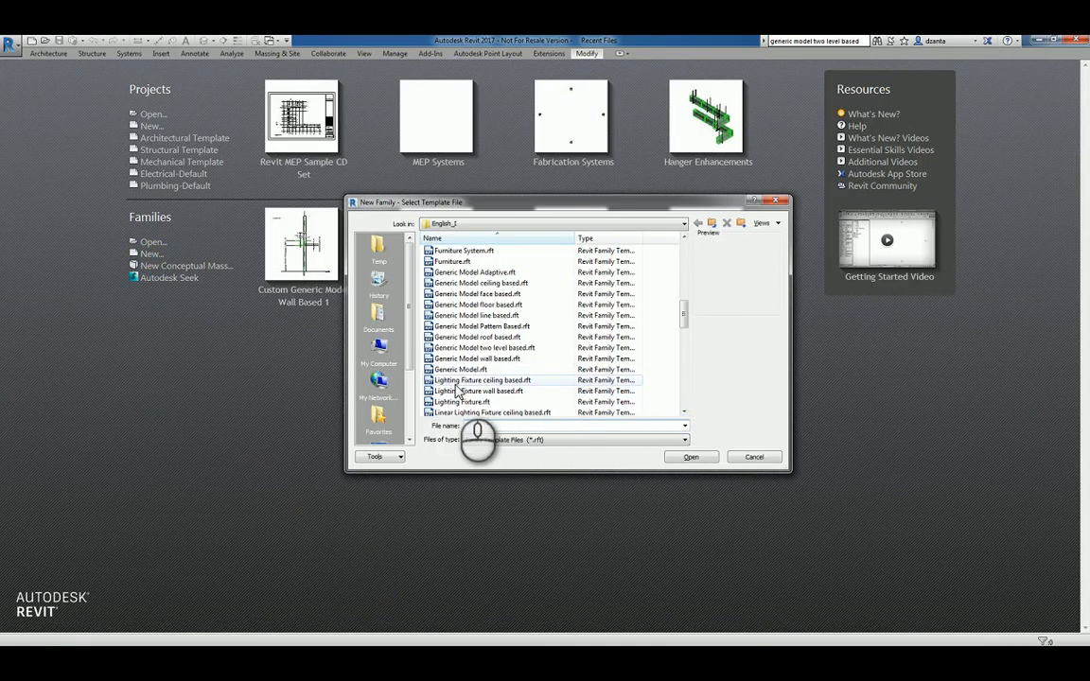
left_click(467, 382)
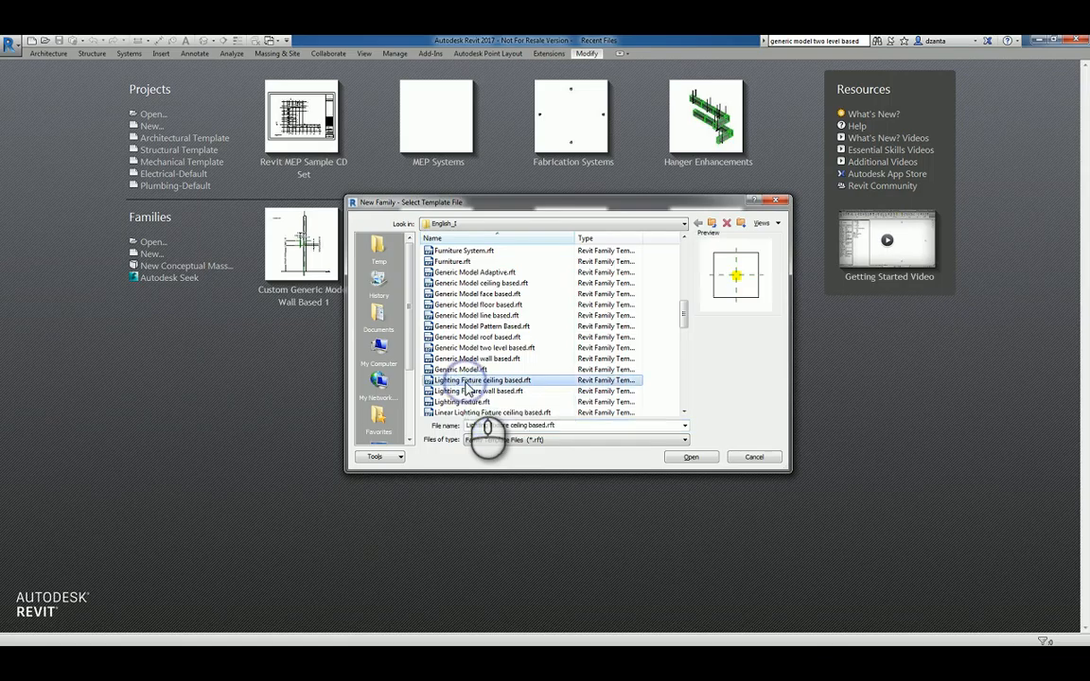
left_click(690, 456)
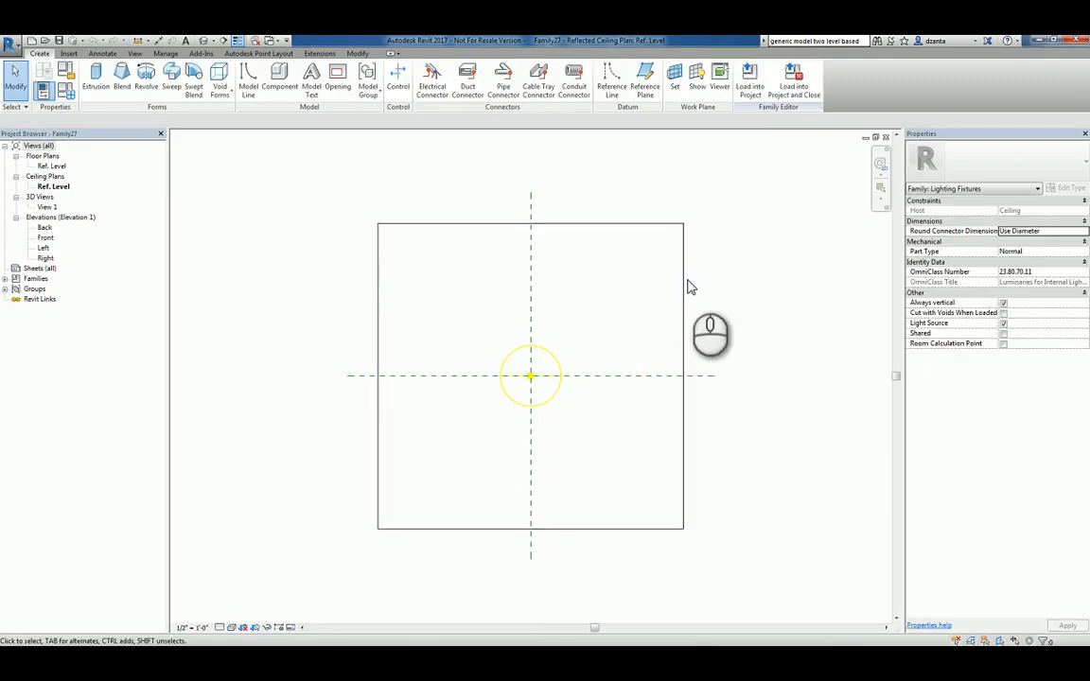
Inspect the host ceiling, then review the emit shape and light distribution options in the light source definition.
left_click(686, 284)
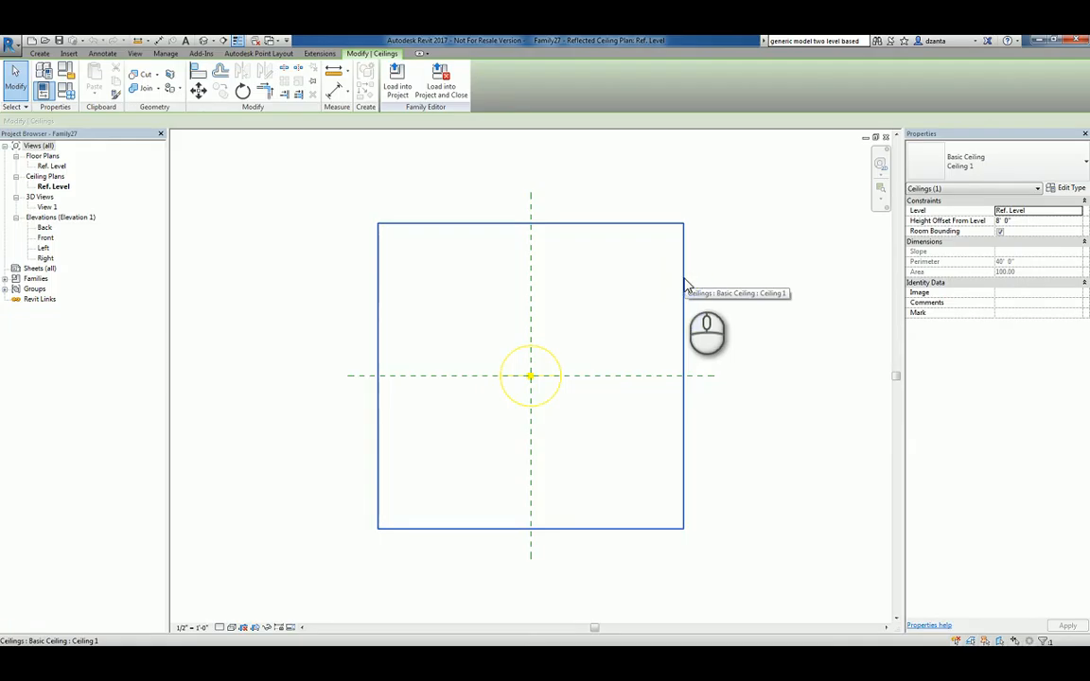
left_click(749, 299)
left_click(535, 355)
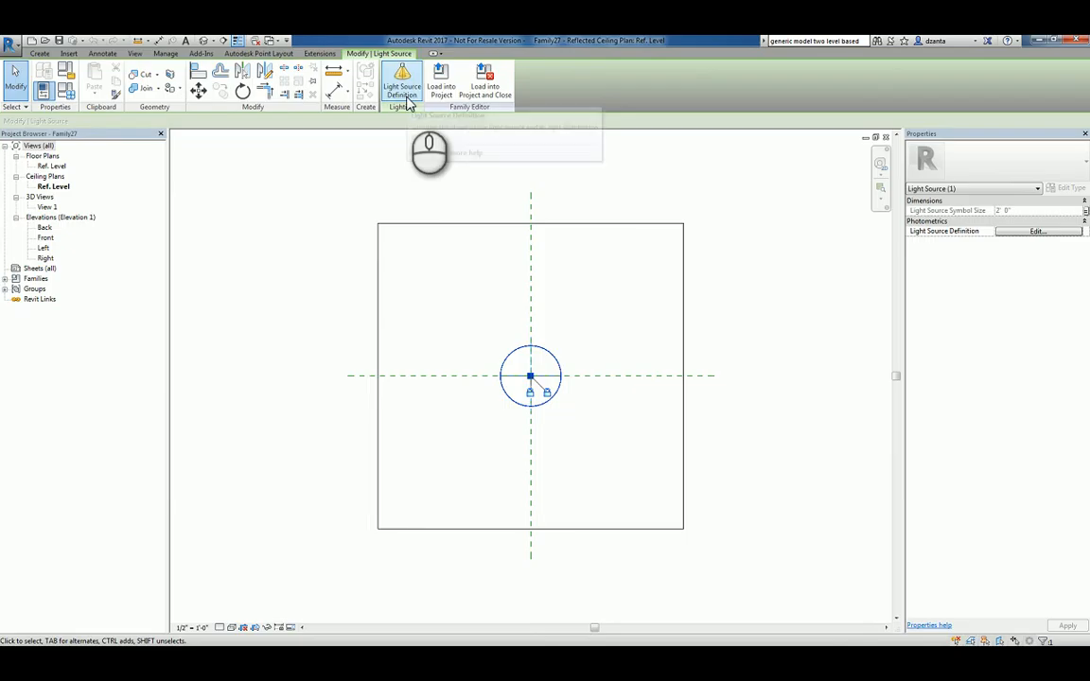
left_click(405, 97)
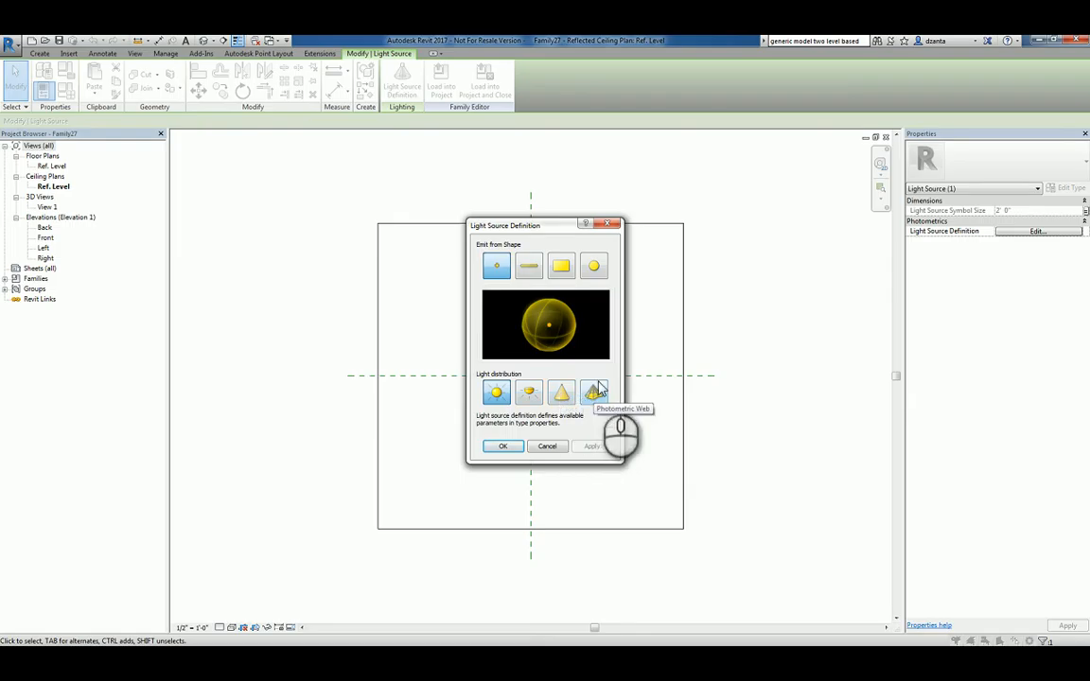
left_click(603, 225)
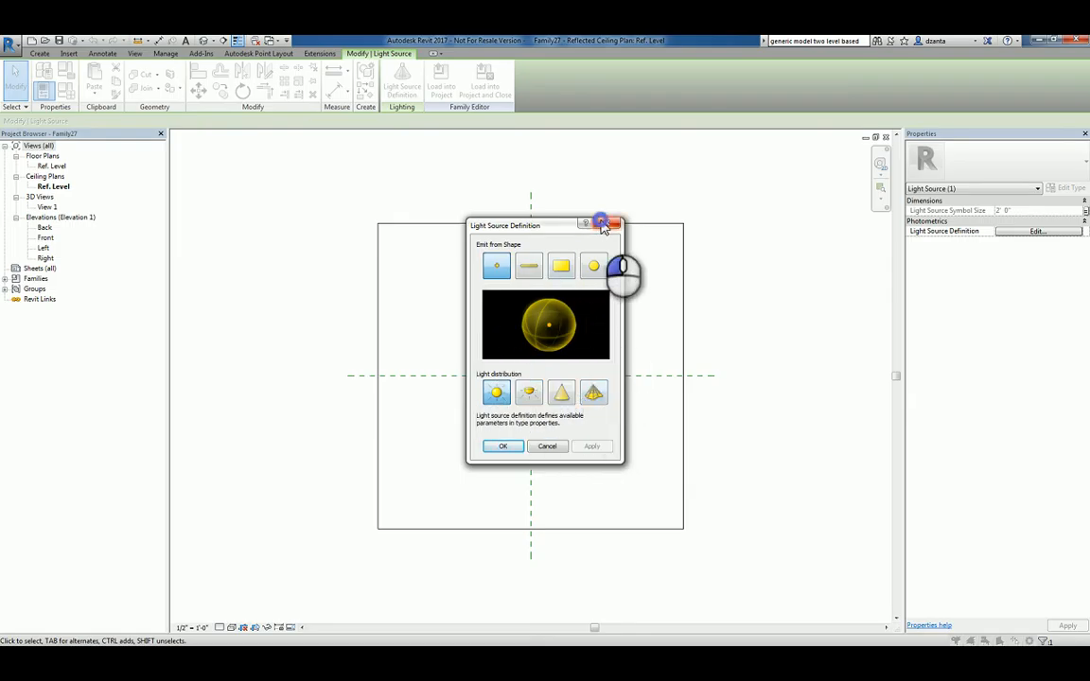
left_click(734, 321)
Open the Front elevation and fit the whole view on screen.
double_click(45, 238)
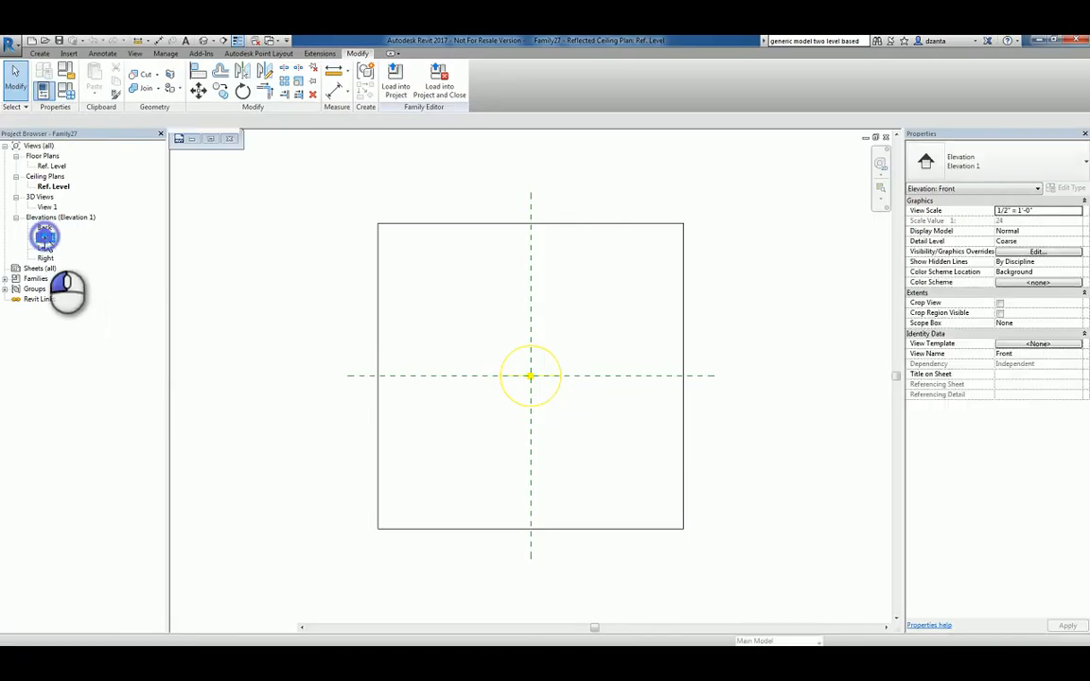
key("z")
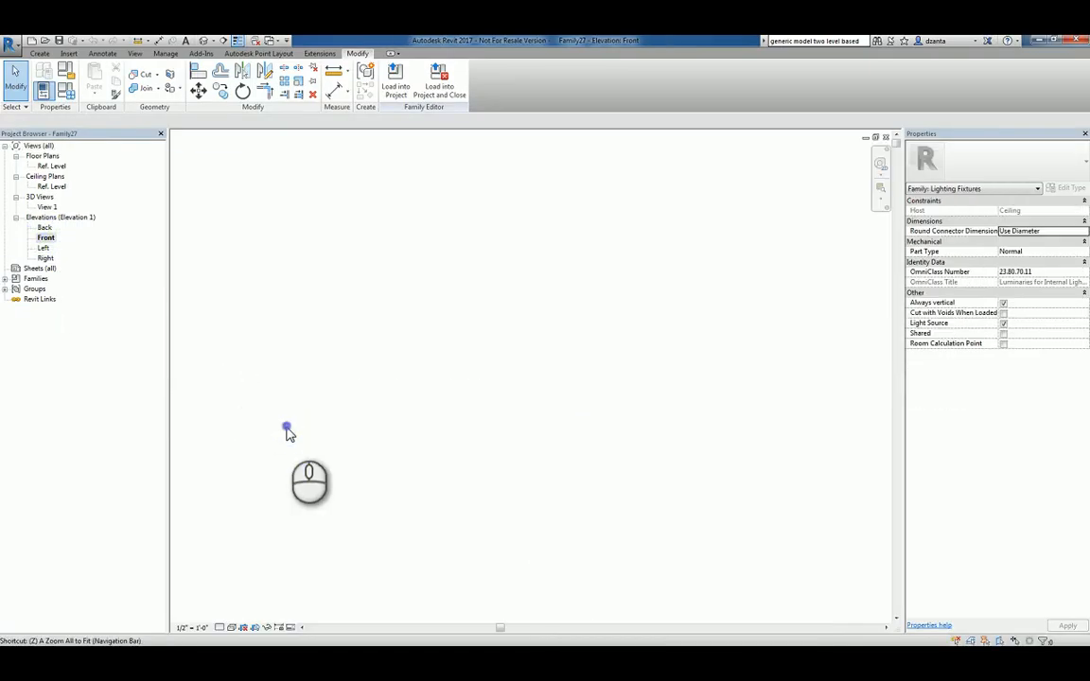
key("a")
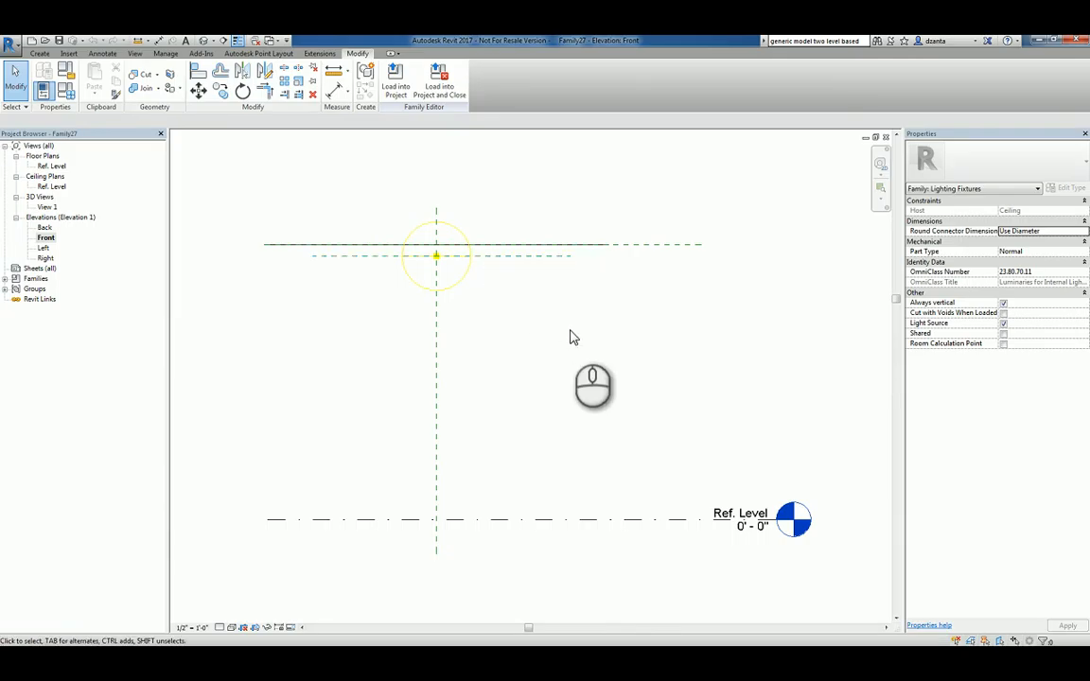
Examine the properties of the vertical light source axis and the Ceiling reference plane.
left_click(437, 355)
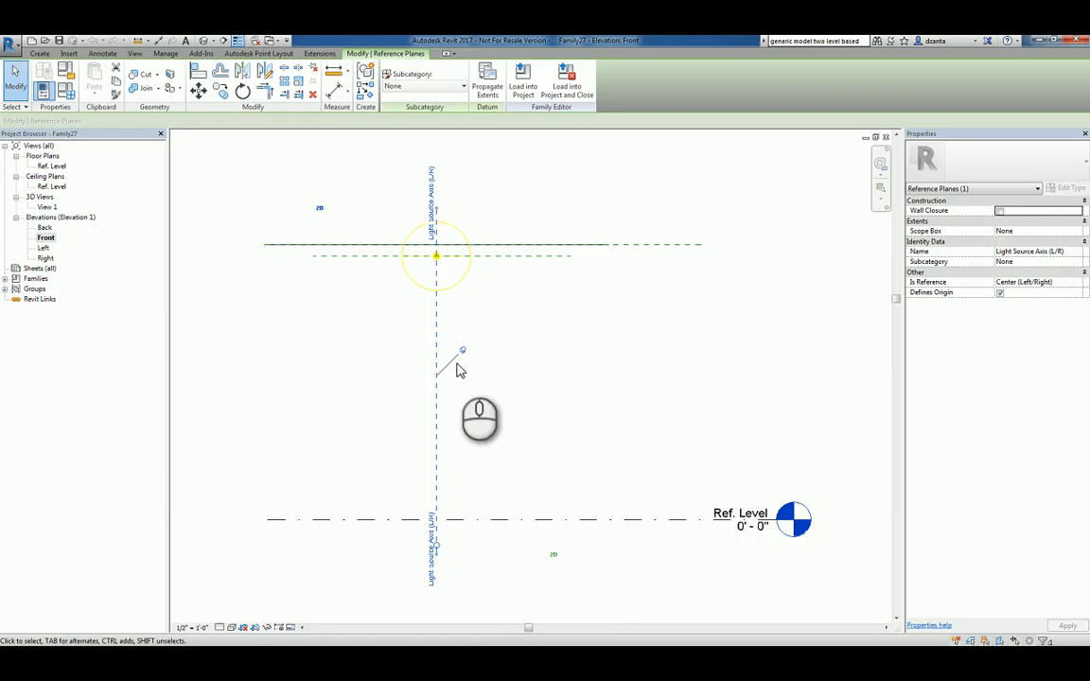
left_click(689, 319)
left_click(682, 248)
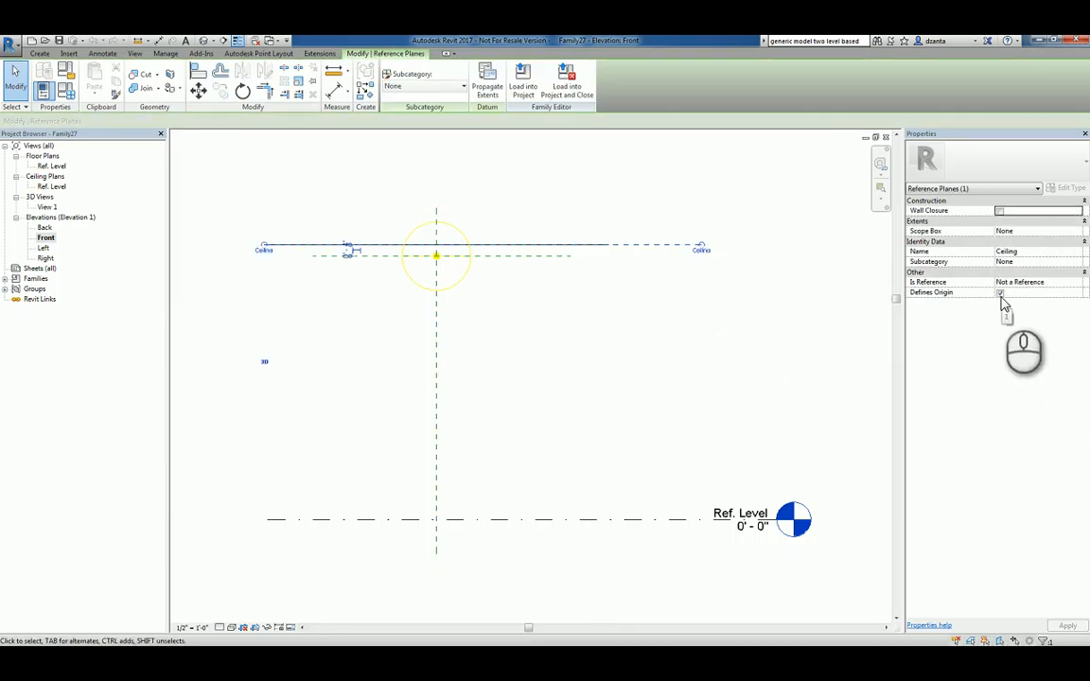
left_click(559, 331)
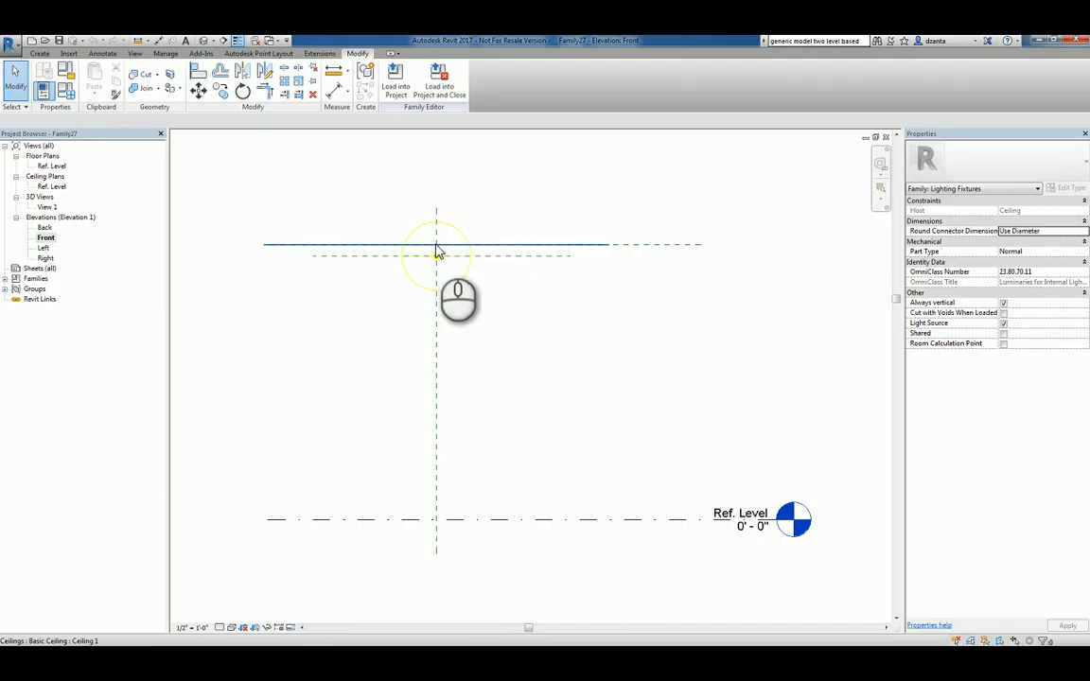
left_click(562, 341)
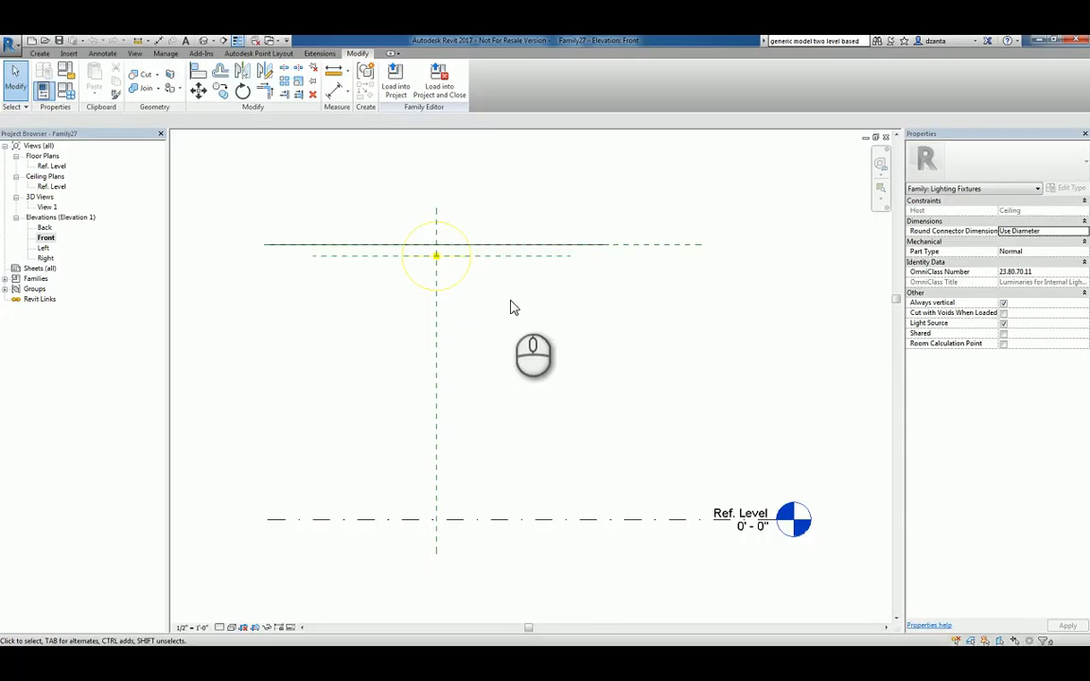
Draw vertical reference planes on both sides of the light source, about 1'-10" left and 2'-3" right of its axis.
scroll(438, 268, "up", 3)
middle_click_drag(490, 297, 611, 393)
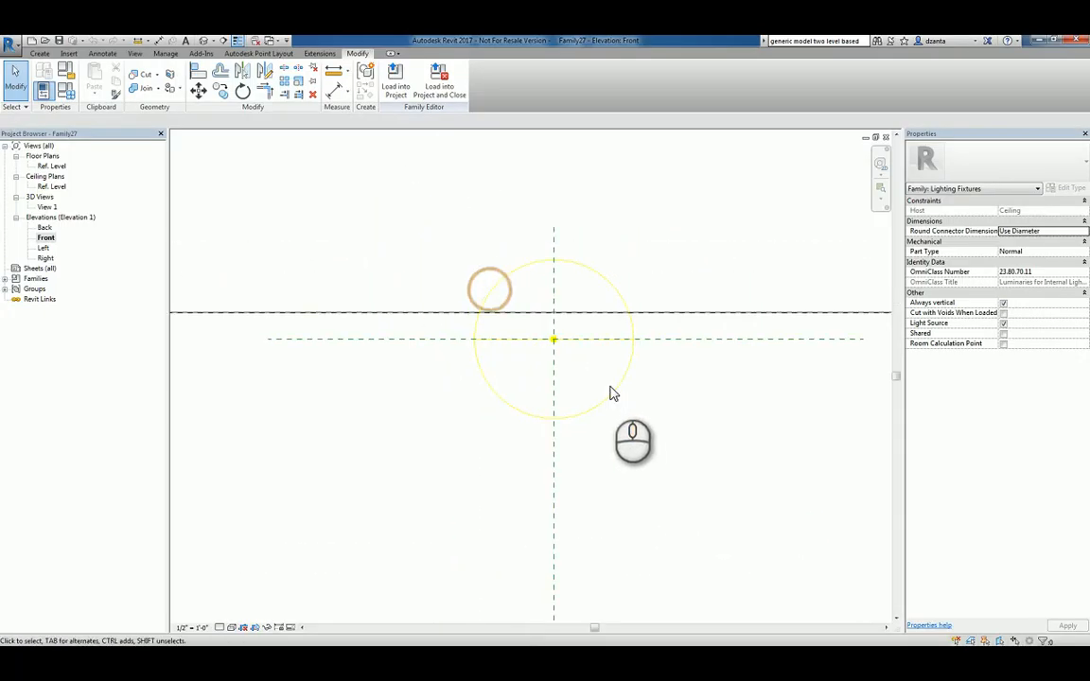
scroll(610, 392, "up", 1)
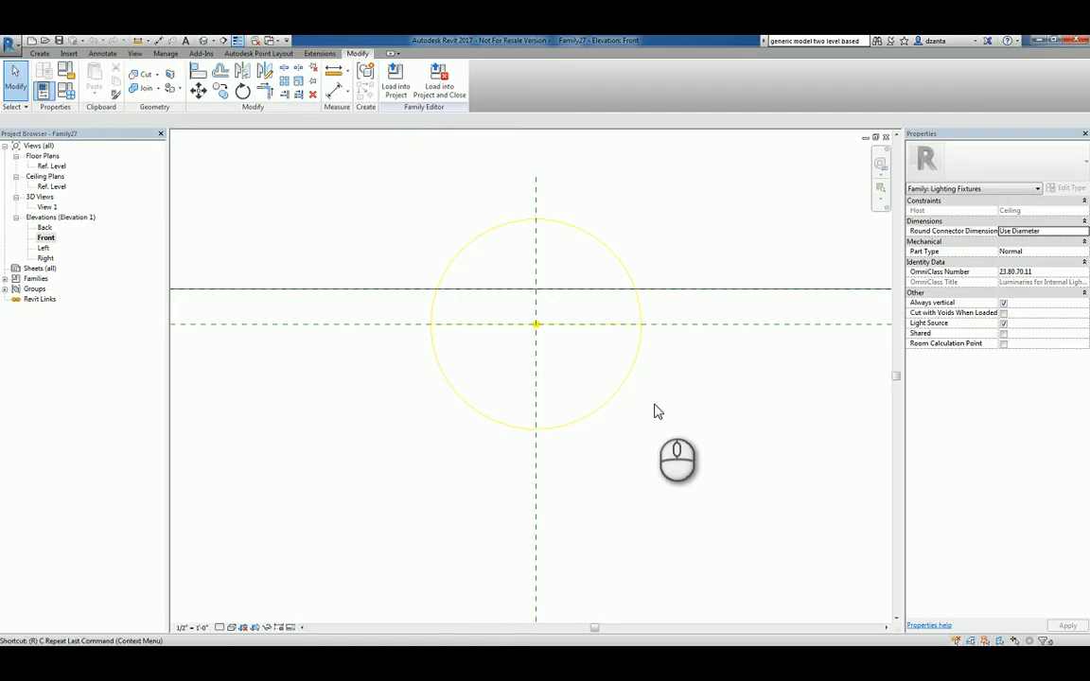
key("p")
left_click(345, 467)
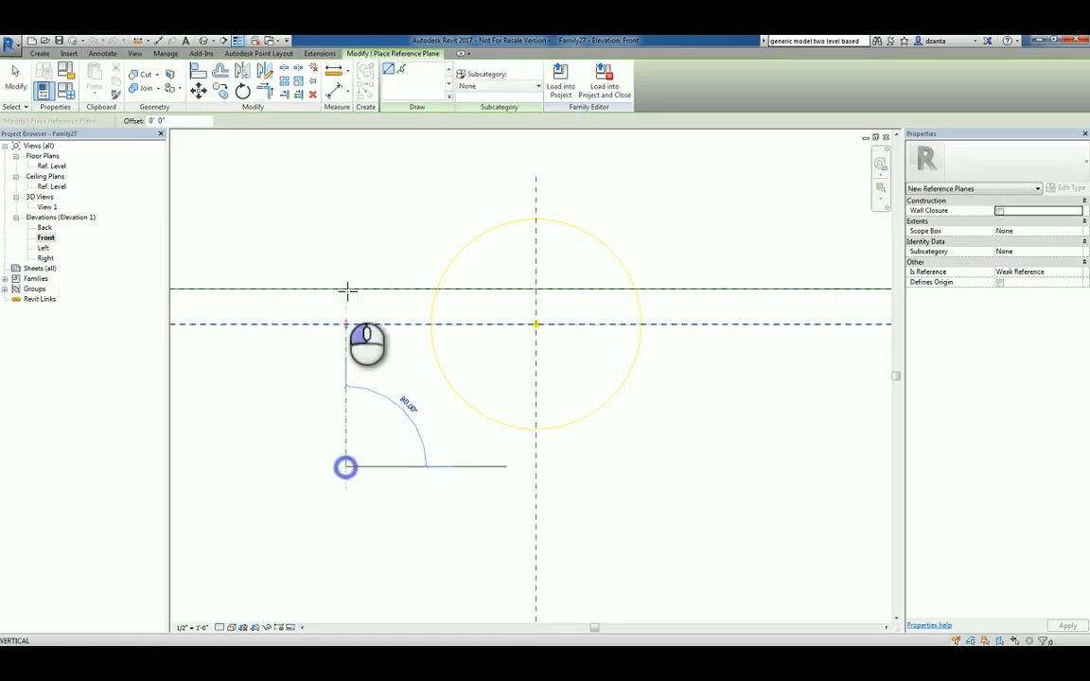
left_click(347, 231)
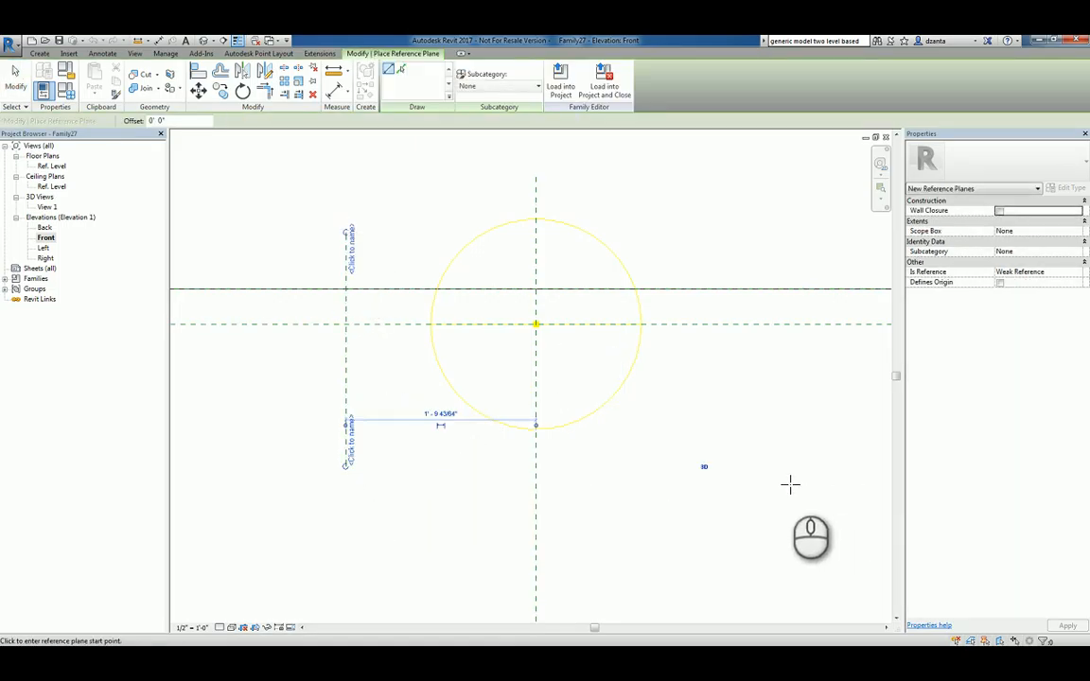
left_click(771, 480)
left_click(772, 217)
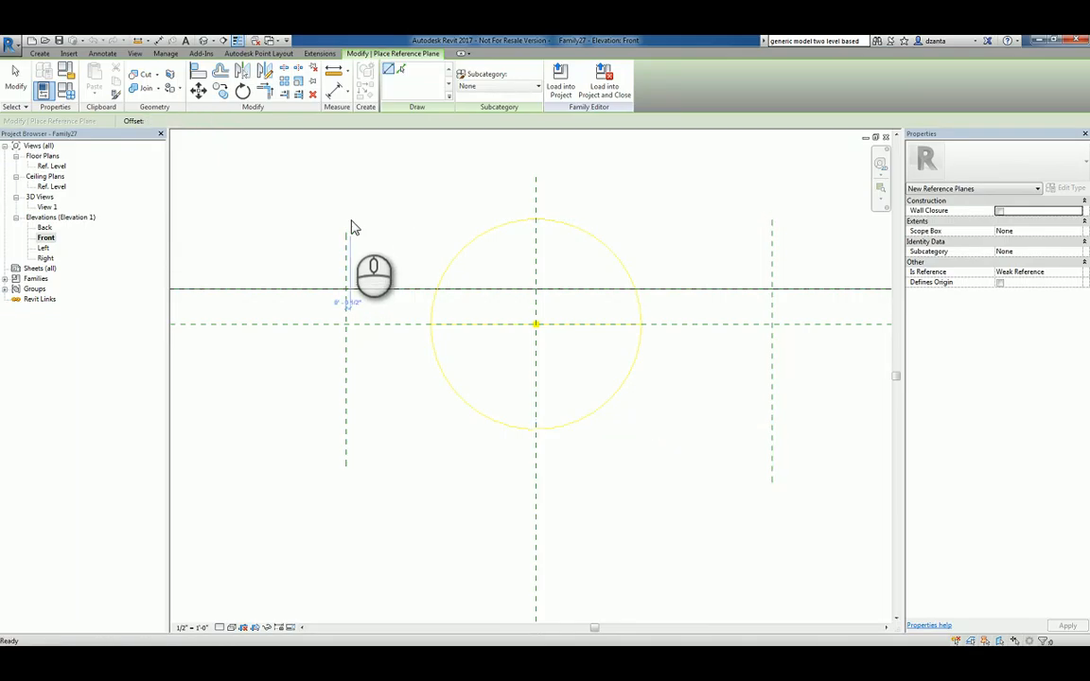
Add an aligned dimension between the two outer vertical reference planes, placed above the light source.
key("d")
key("i")
left_click(345, 414)
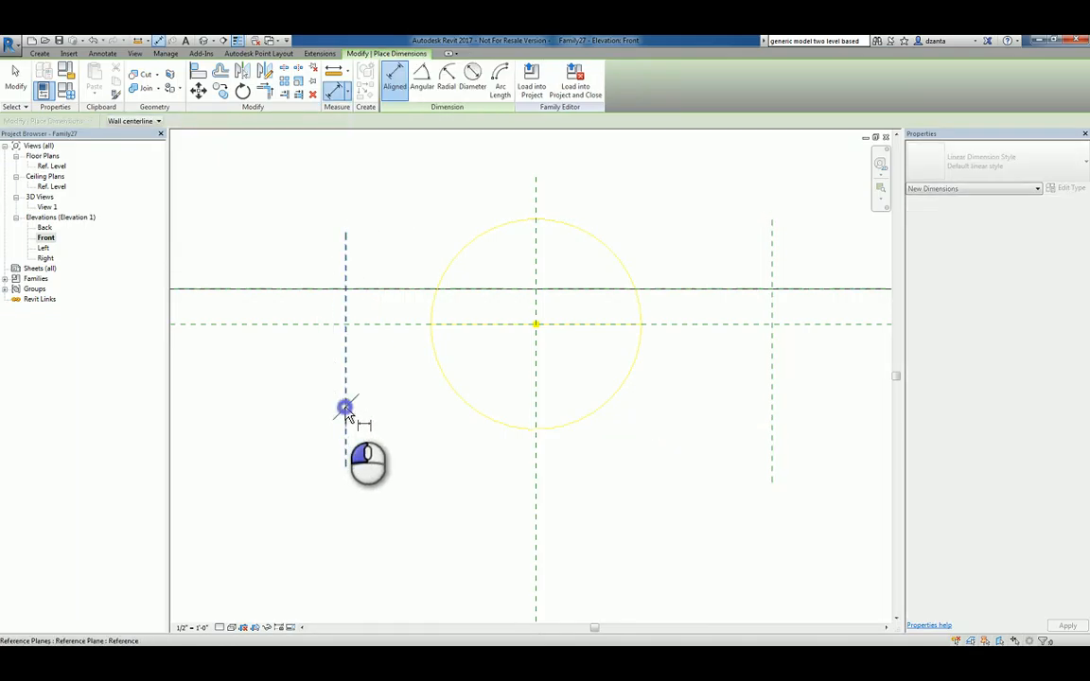
left_click(773, 376)
left_click(784, 165)
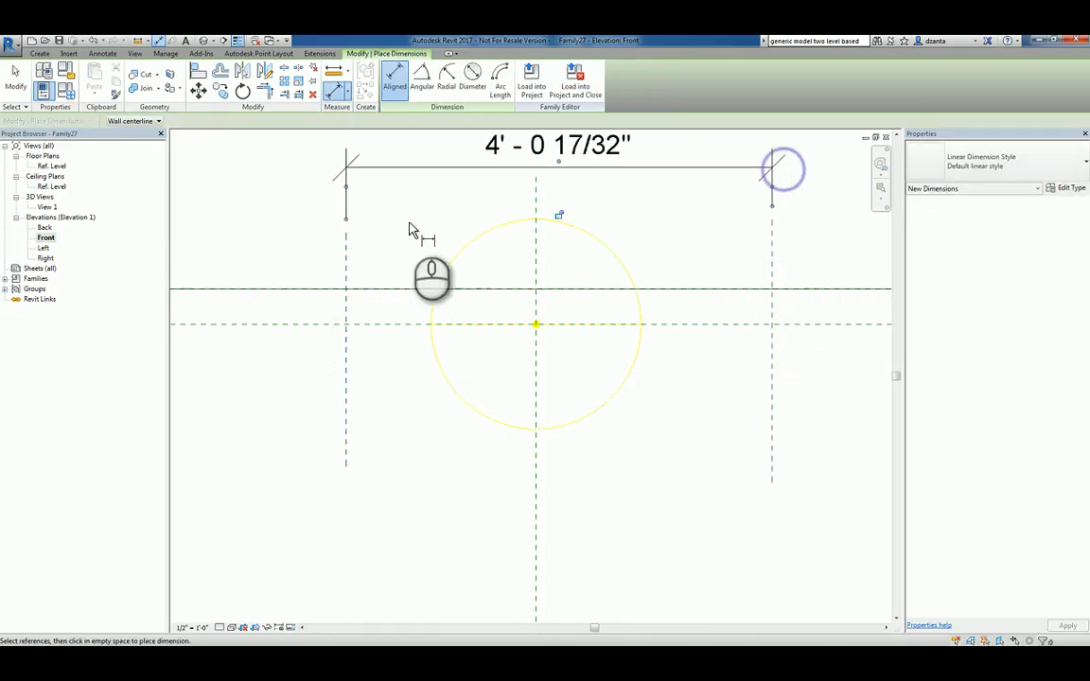
Dimension the left plane, light source axis and right plane in one string below the light source and make the segments equal.
left_click(347, 424)
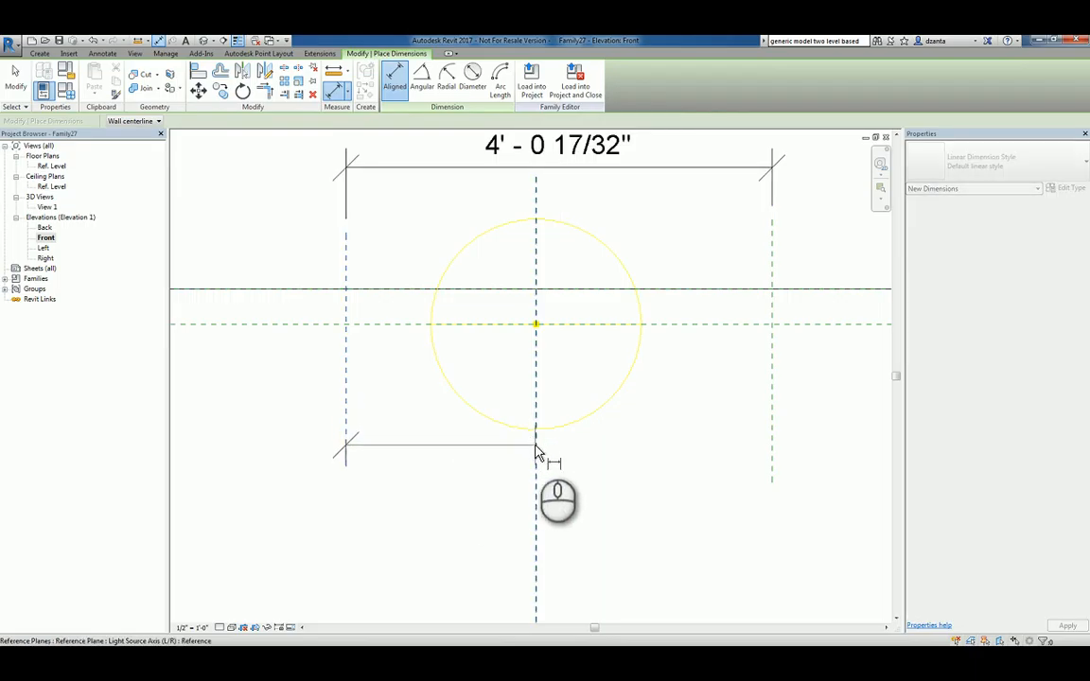
left_click(534, 445)
left_click(771, 401)
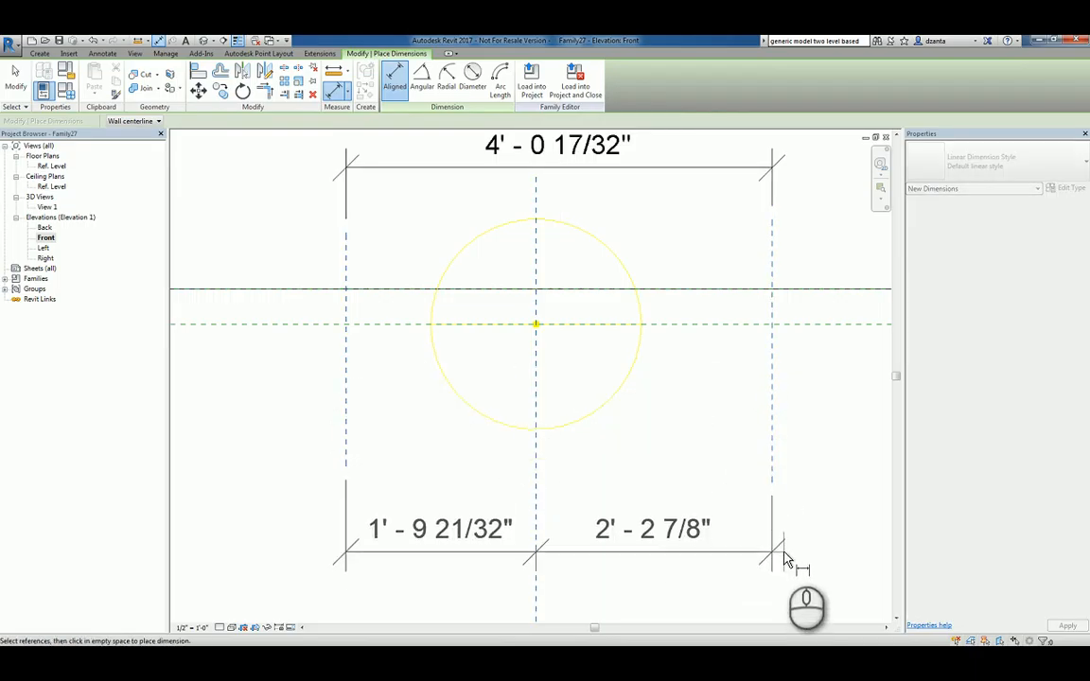
left_click(781, 549)
left_click(559, 449)
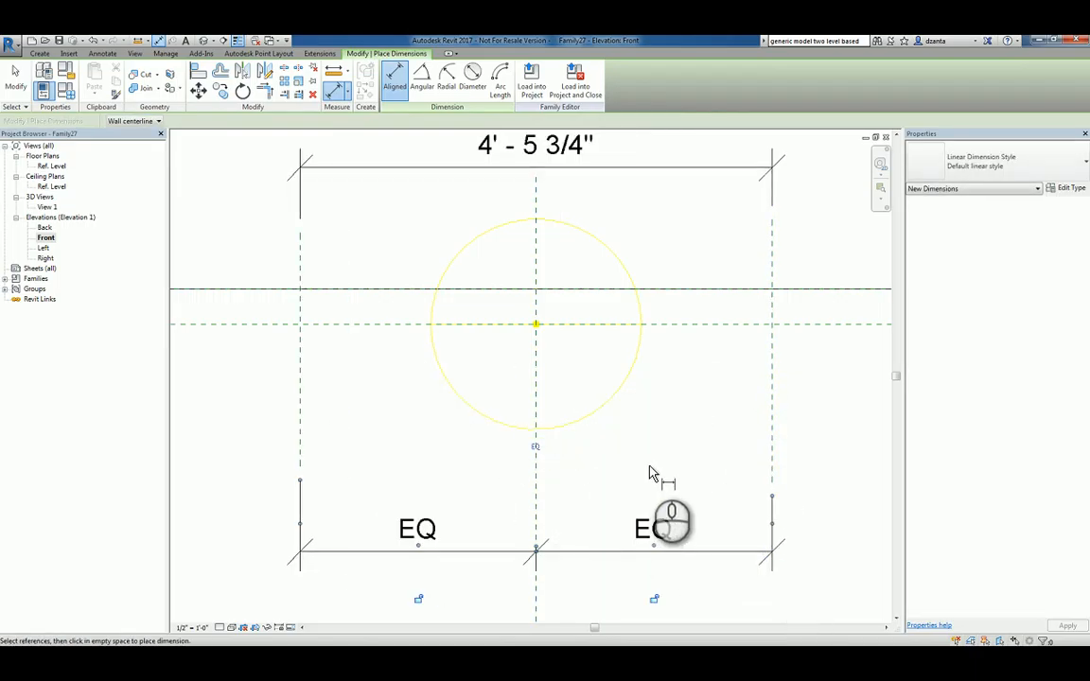
key("Escape")
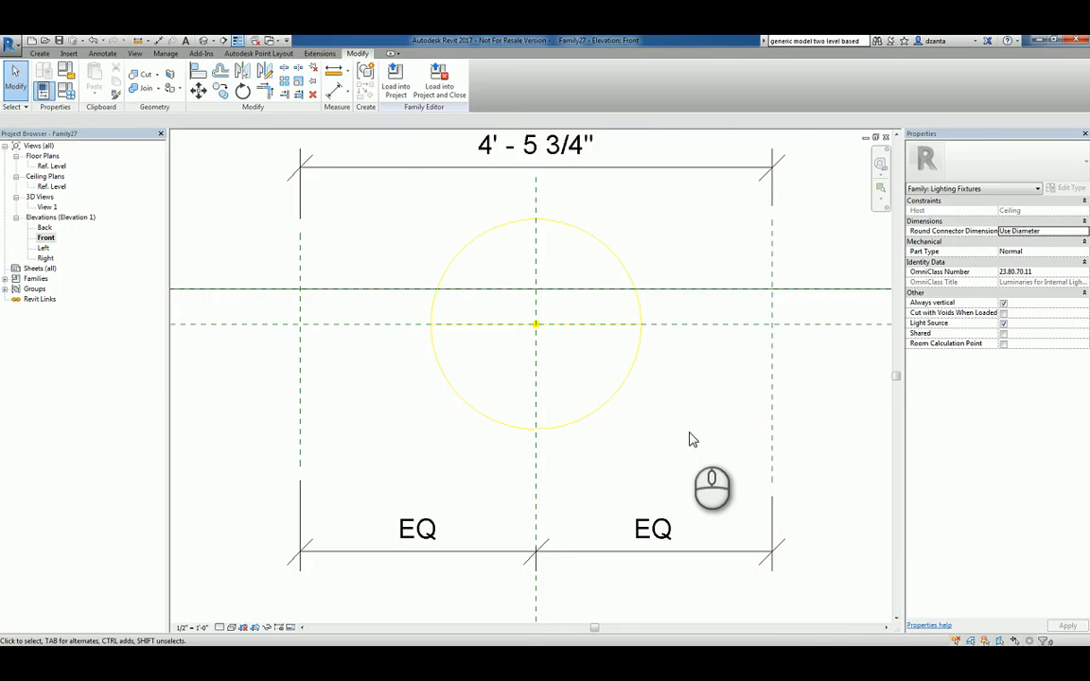
Draw a horizontal reference plane about 1'-6" below the ceiling, spanning past both outer vertical planes.
key("r")
key("p")
left_click(257, 447)
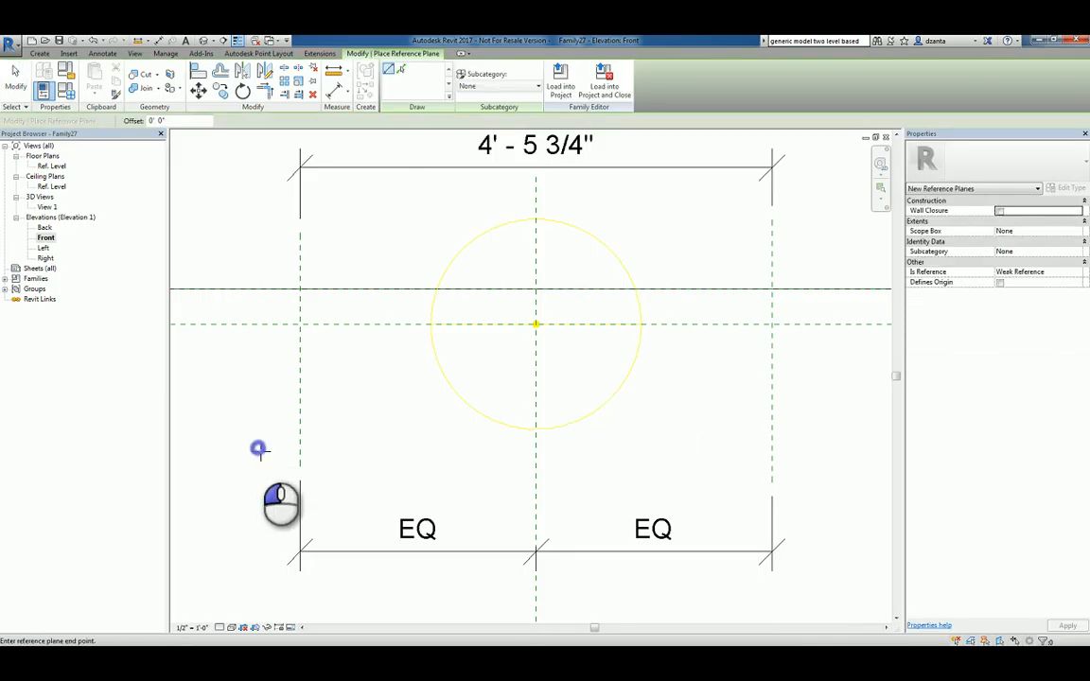
left_click(804, 450)
key("Escape")
key("Escape")
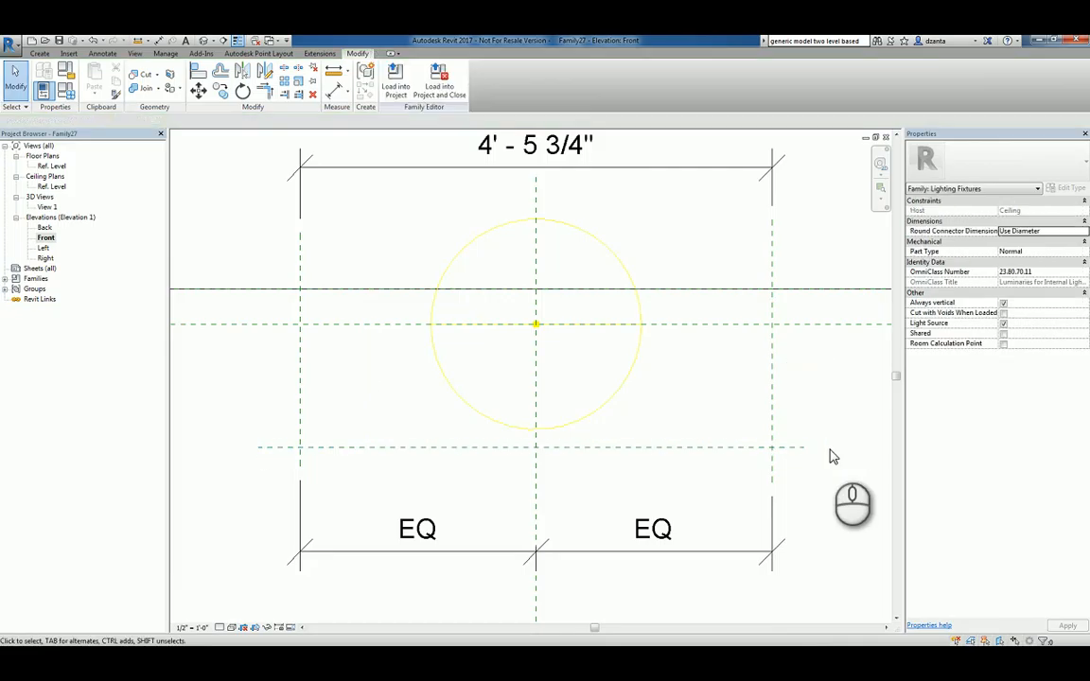
Dimension the distance from the lower horizontal reference plane up to the ceiling, placed left of the vertical planes.
key("d")
key("i")
left_click(340, 448)
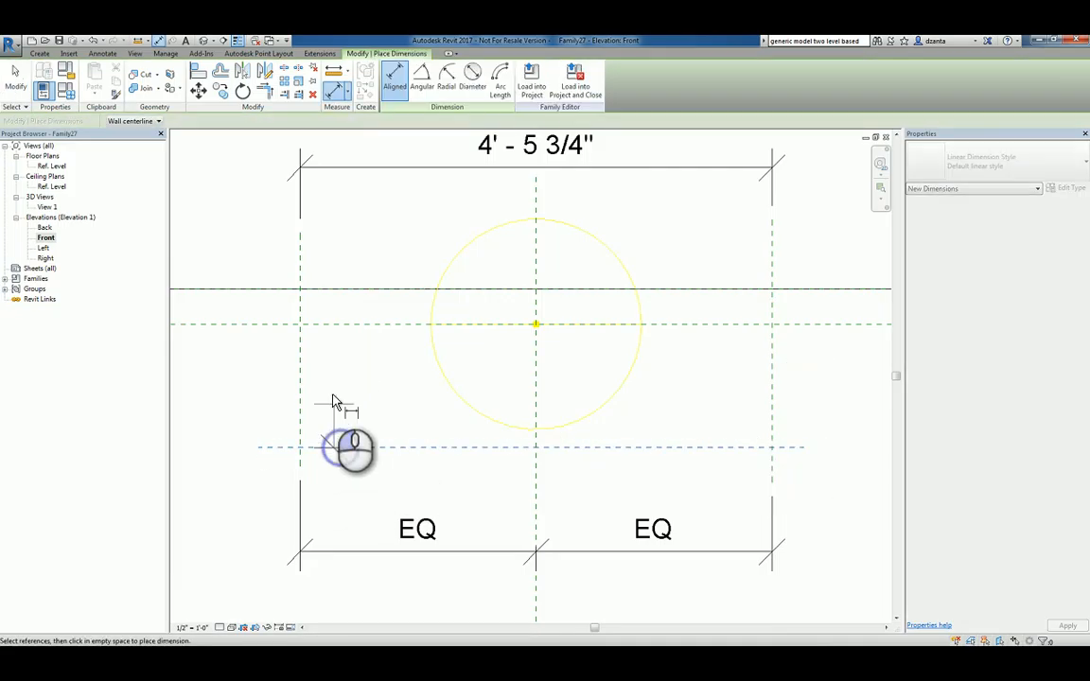
left_click(320, 289)
scroll(294, 388, "down", 2)
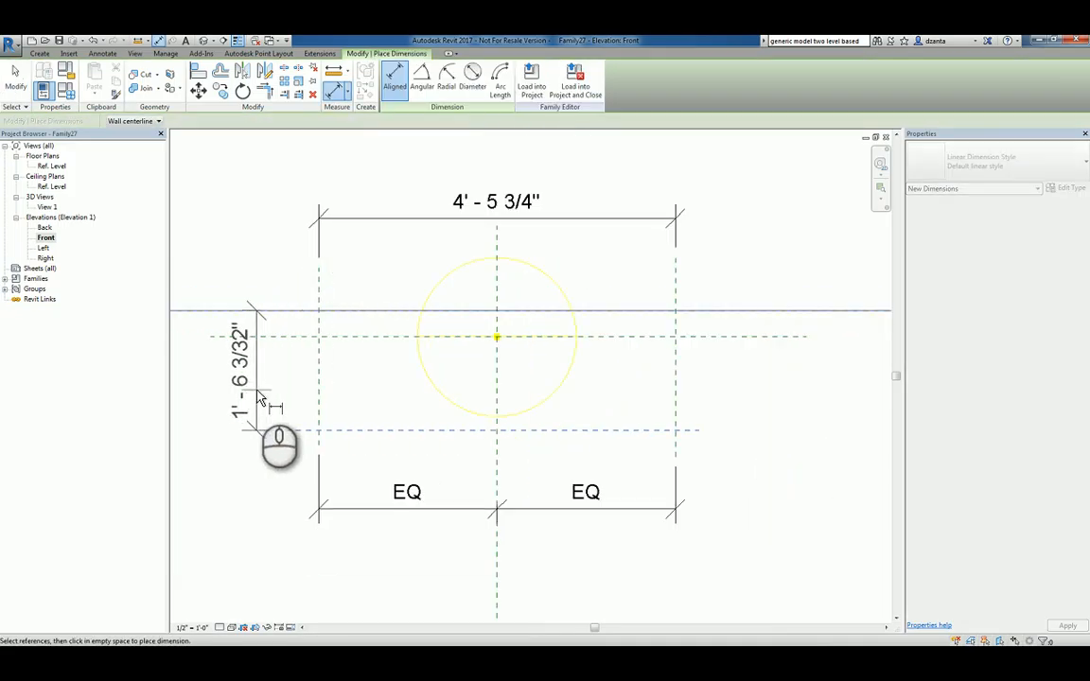
left_click(258, 395)
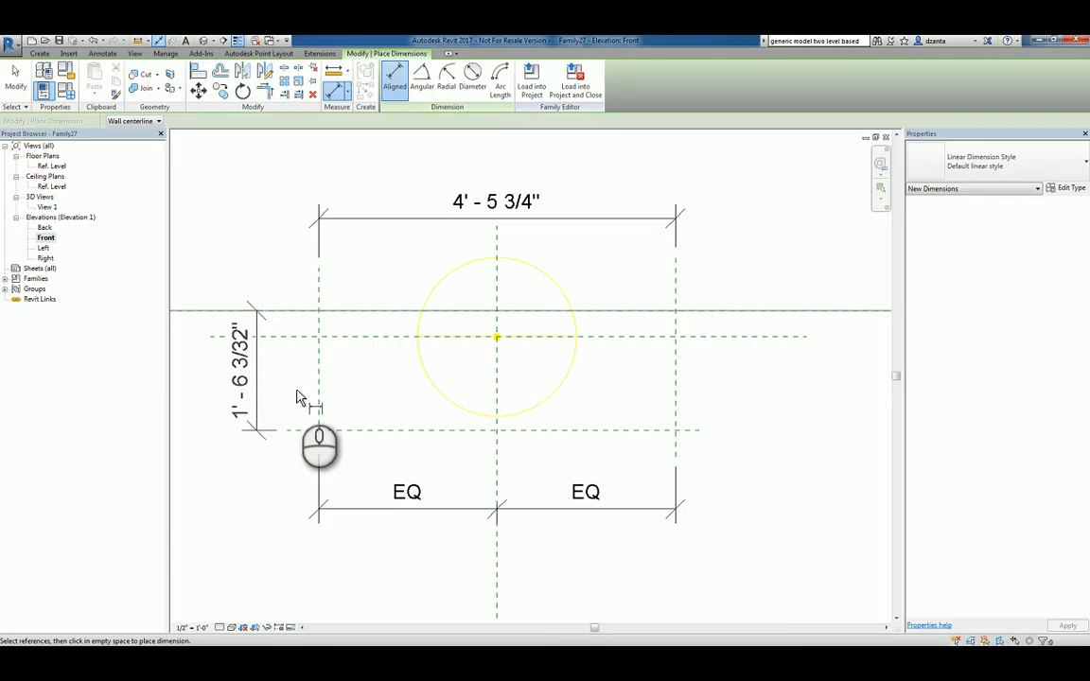
key("Escape")
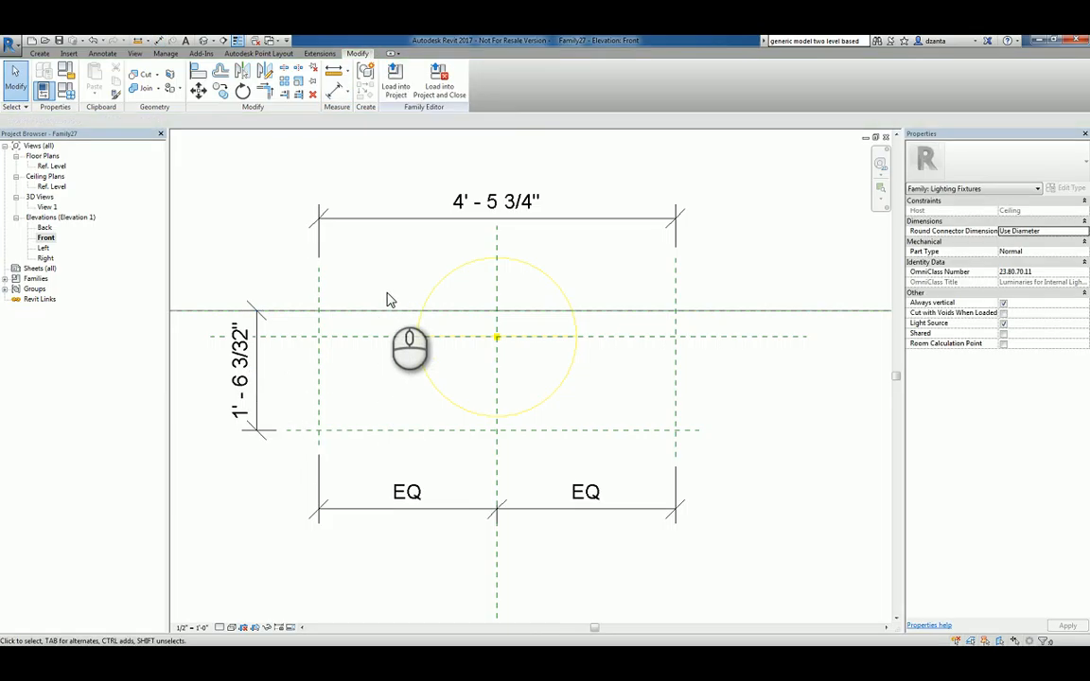
Draw two inner vertical reference planes, one on each side of the light source, from above the ceiling to below the lower plane.
key("r")
key("p")
left_click(393, 288)
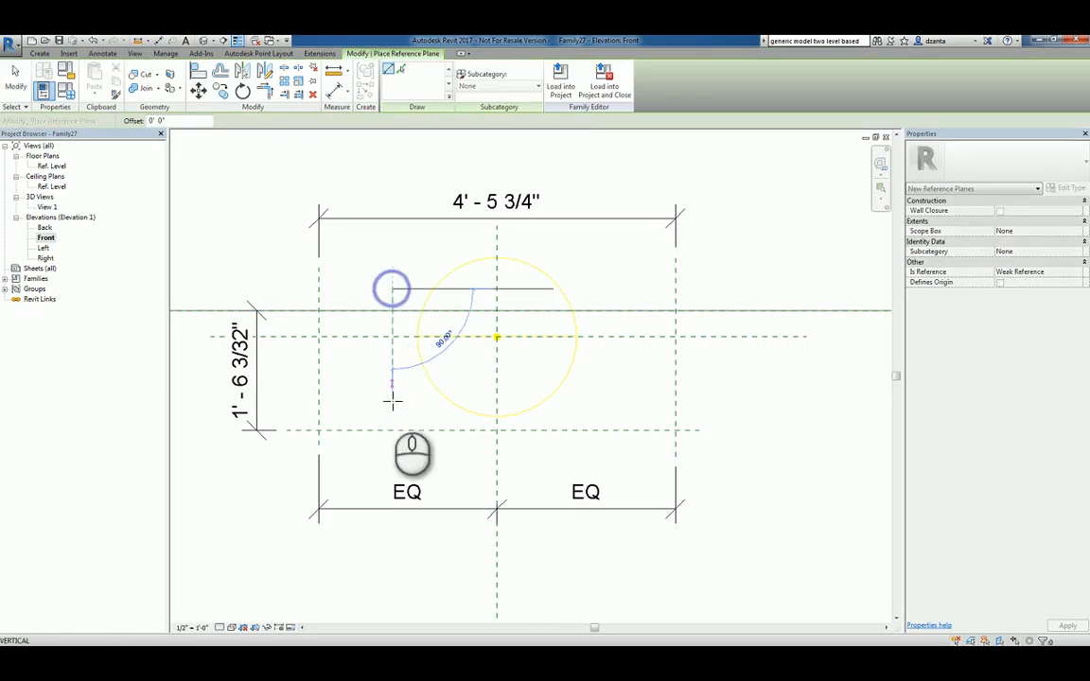
left_click(393, 451)
left_click(602, 287)
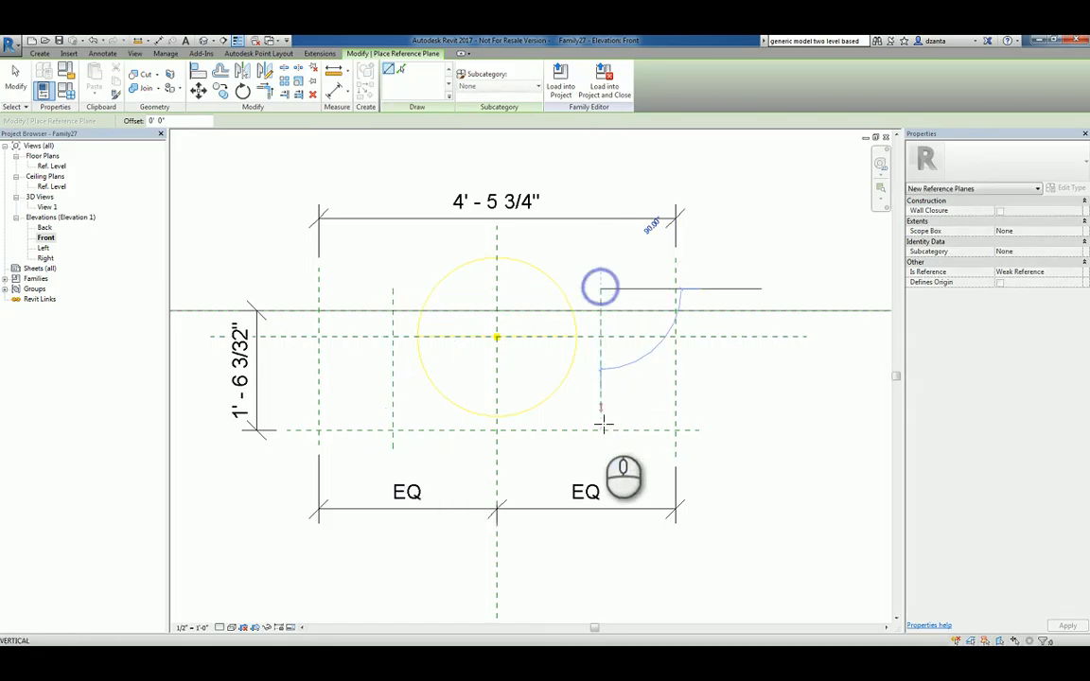
left_click(603, 451)
Dimension each inner vertical reference plane to its neighbouring outer plane, placing both dimensions just above the ceiling line.
key("d")
key("i")
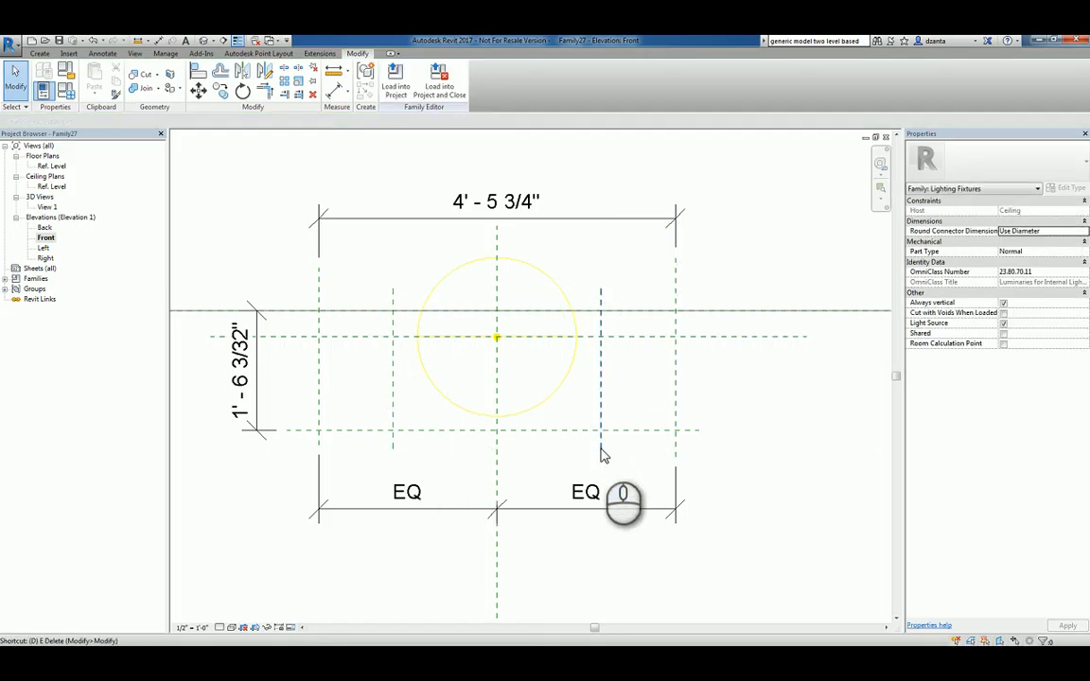
left_click(392, 301)
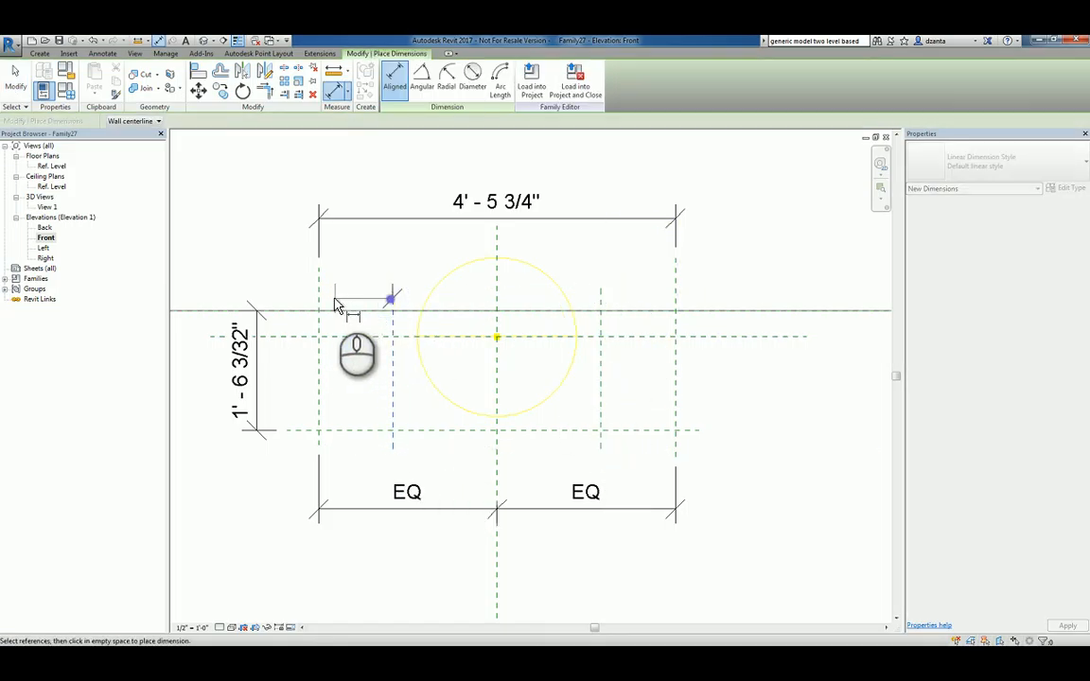
left_click(320, 301)
left_click(359, 277)
left_click(601, 295)
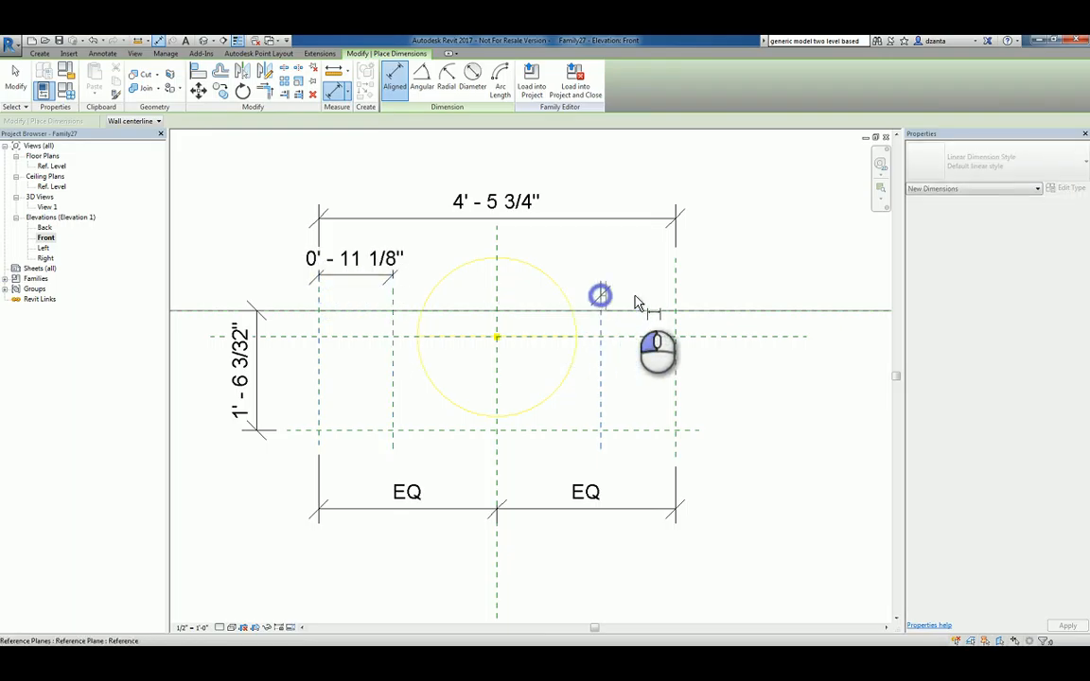
left_click(678, 296)
left_click(702, 274)
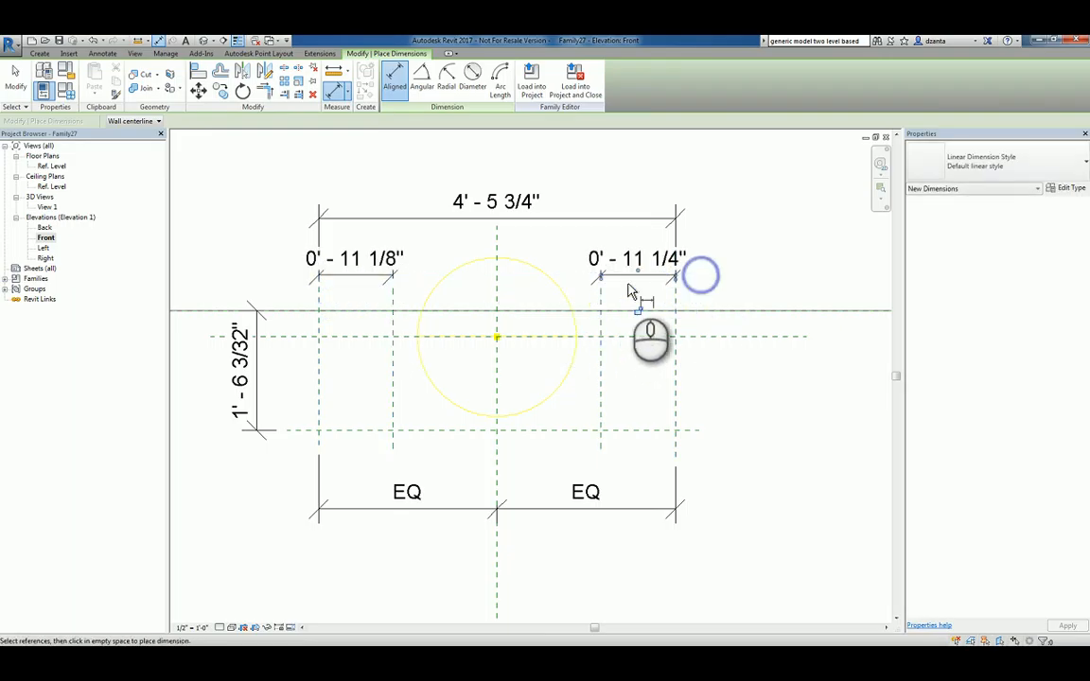
key("Escape")
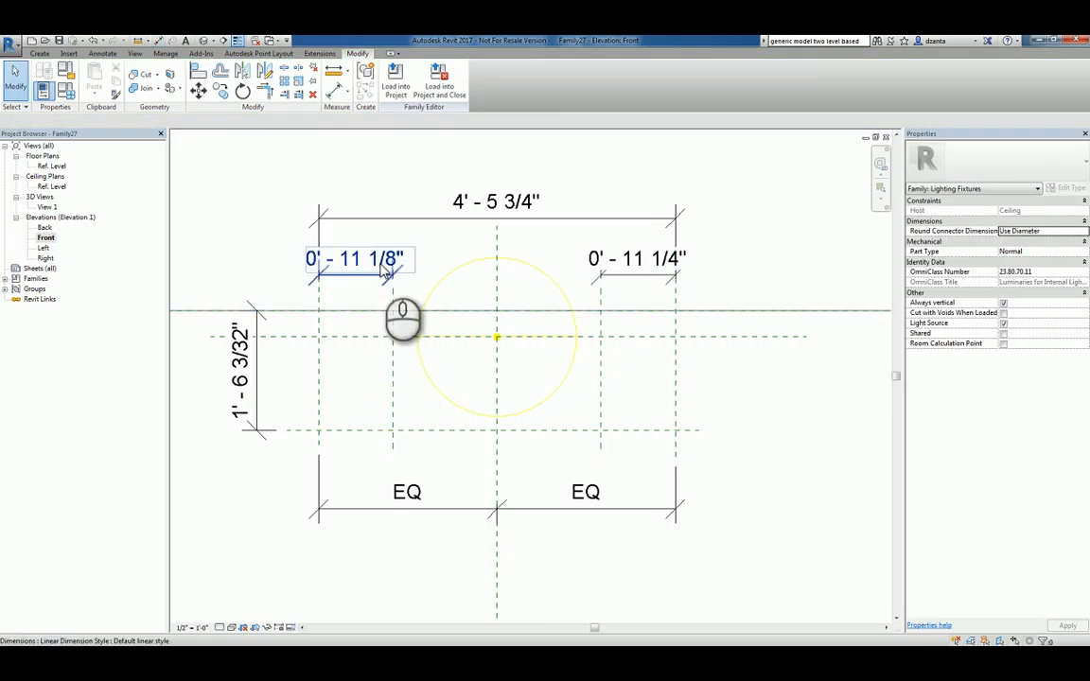
Label the left inset dimension with a new family type parameter named Inset_Width, grouped under Dimensions.
left_click(383, 272)
left_click(501, 81)
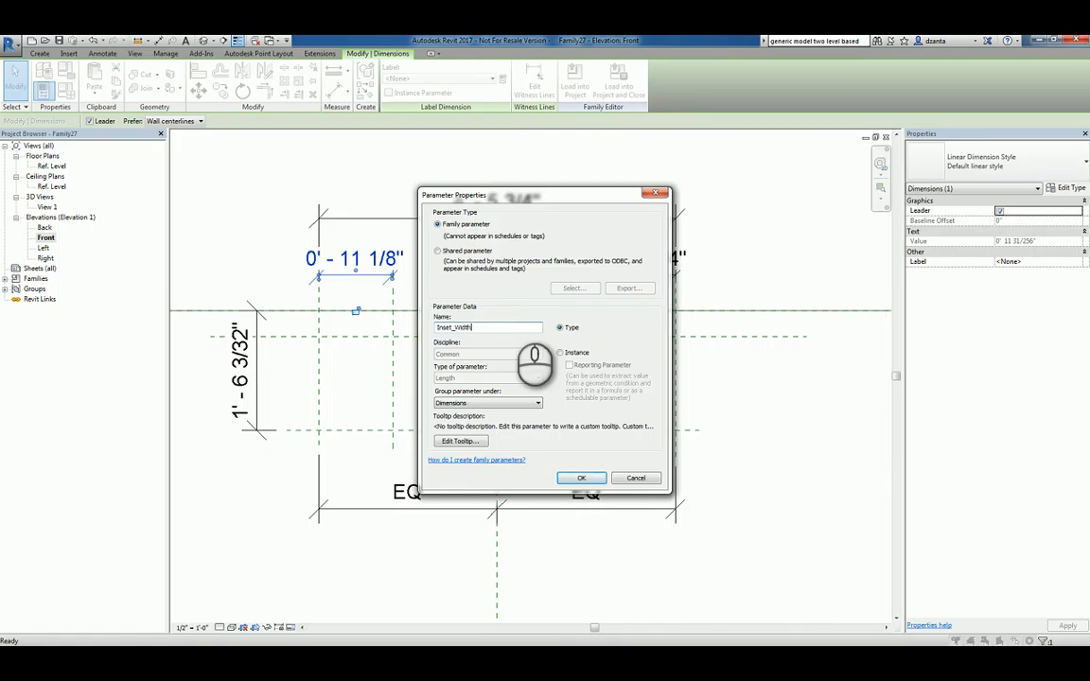
left_click(581, 477)
left_click(782, 464)
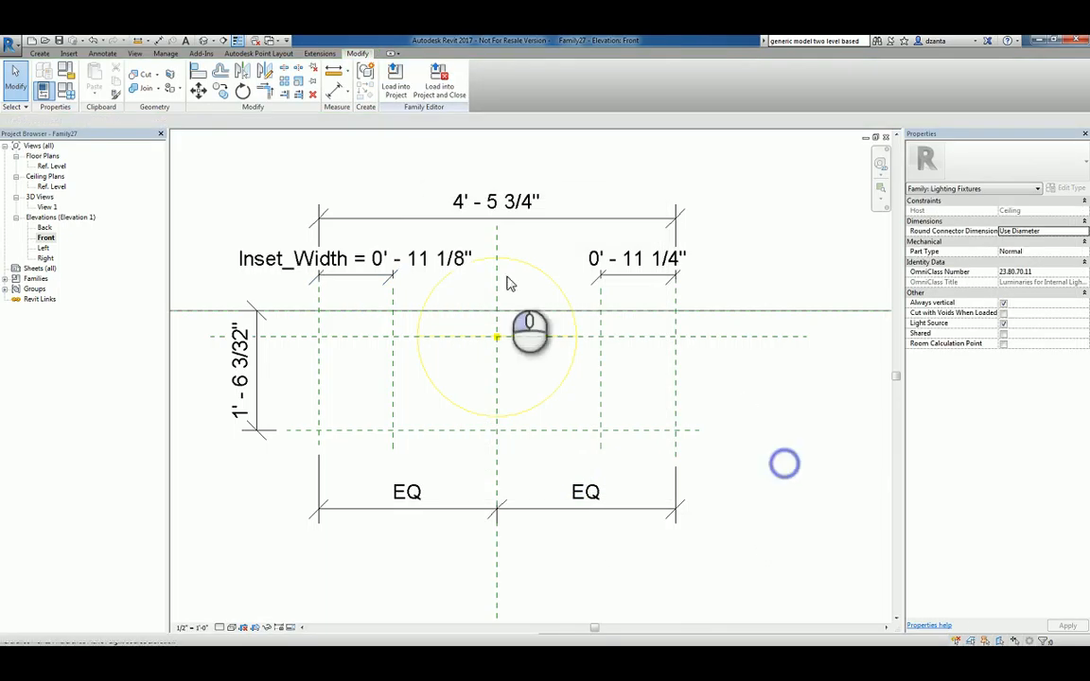
Set the Inset_Width parameter to 9" in the family types.
left_click(66, 90)
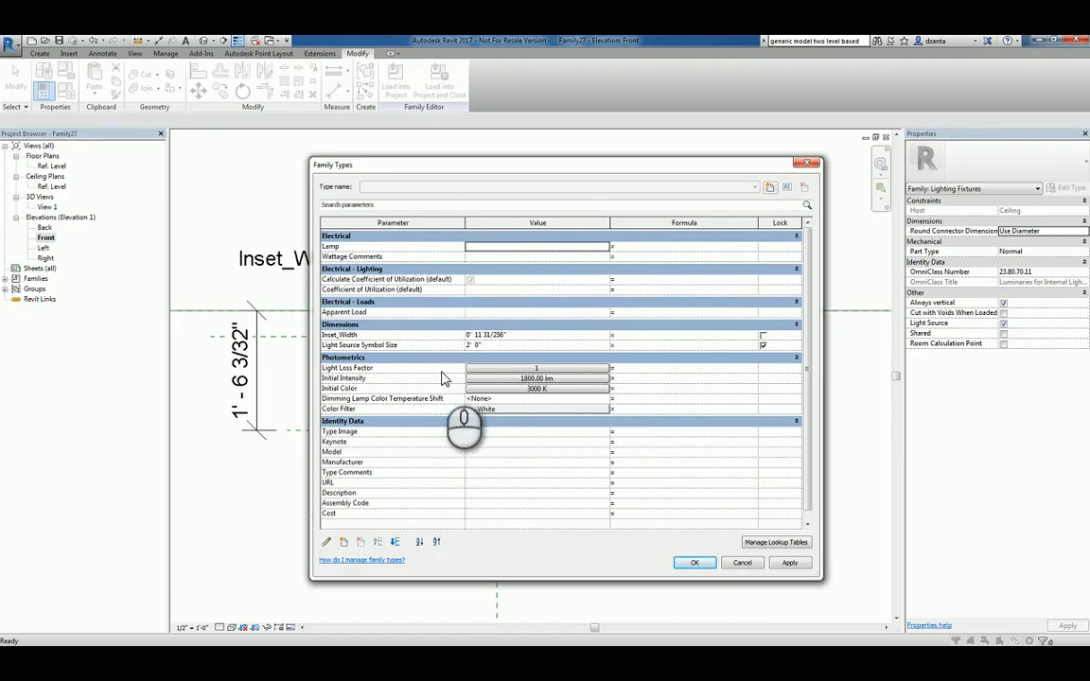
left_click(520, 335)
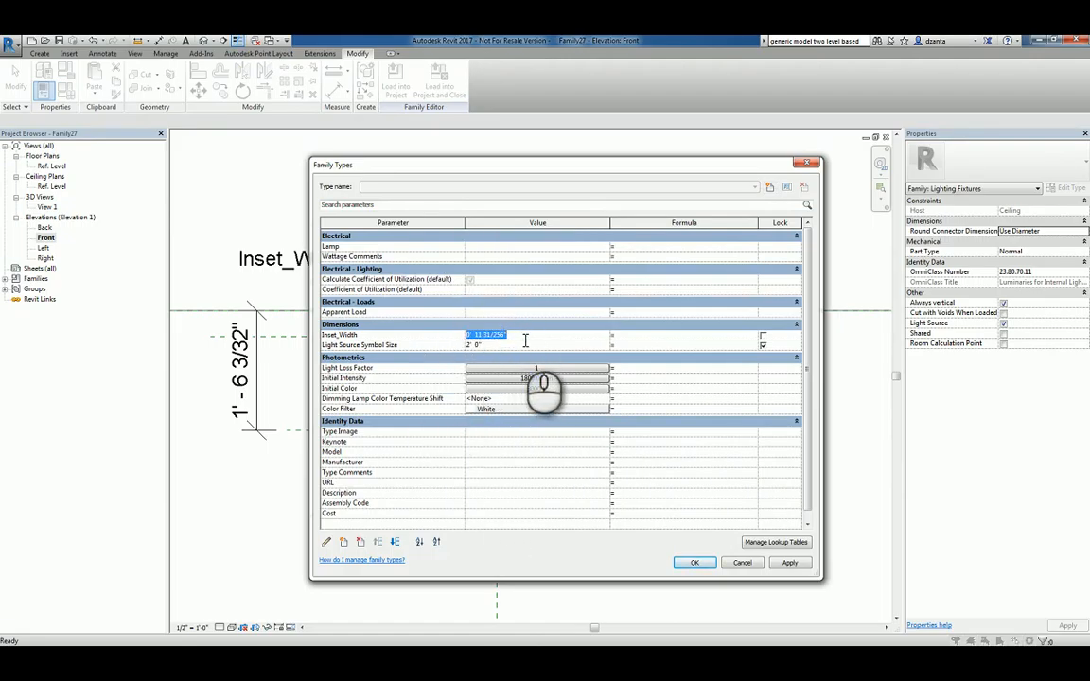
left_click(696, 562)
Label the right inset dimension with the existing Inset_Width parameter.
left_click(652, 277)
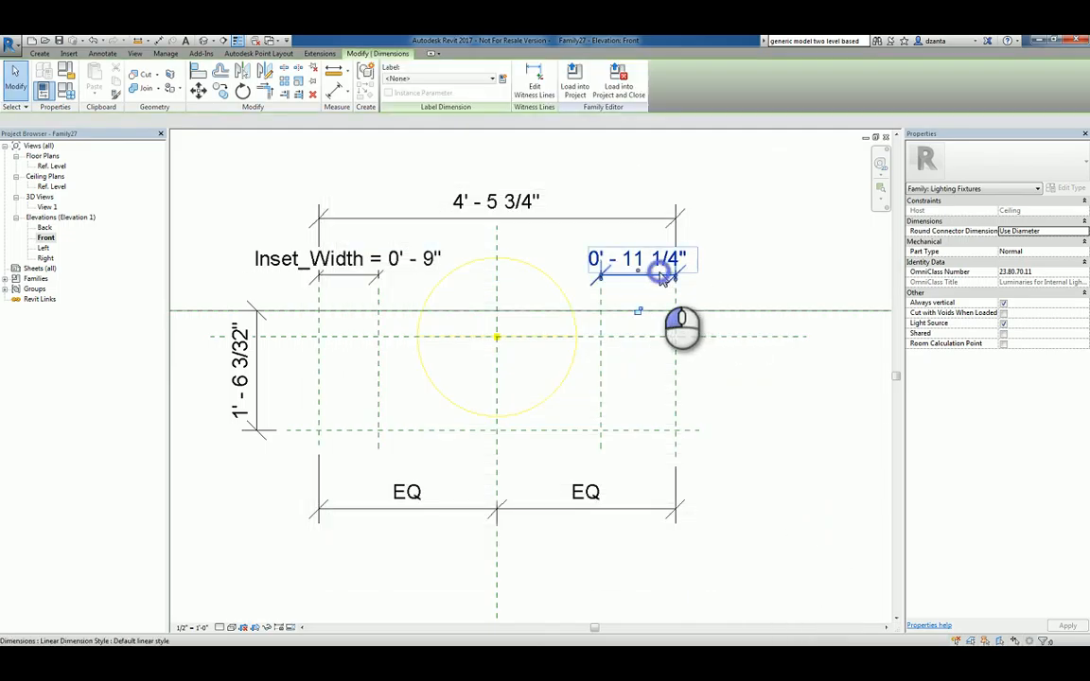
left_click(449, 83)
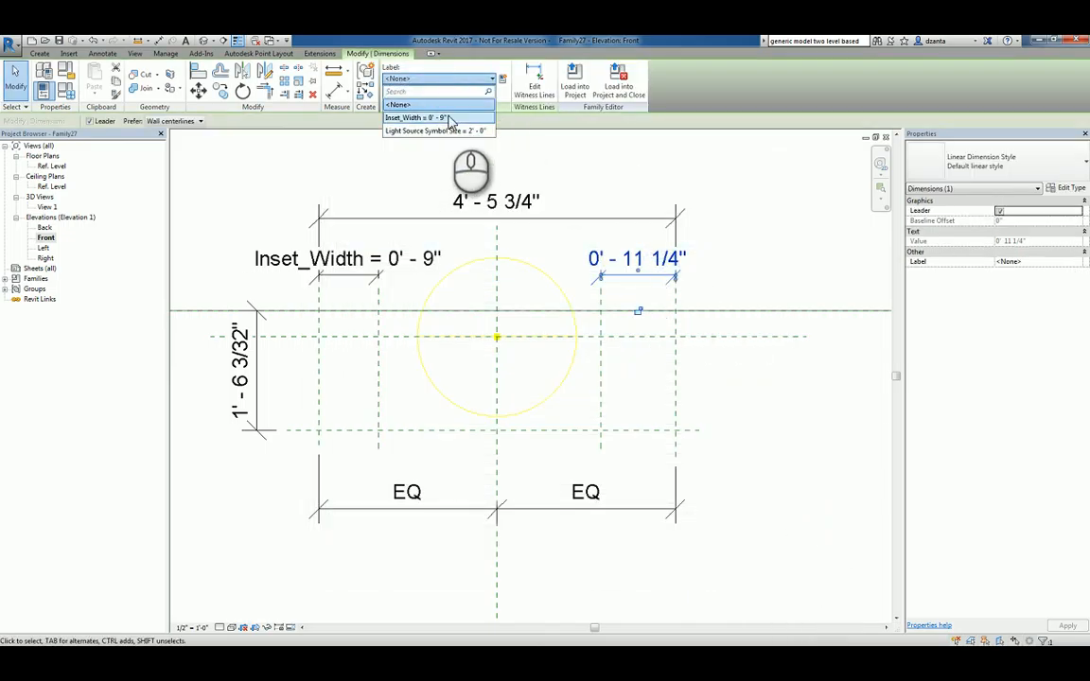
left_click(445, 117)
left_click(355, 167)
Label the overall dimension between the outer vertical planes with a new type parameter named Fixture_Width.
left_click(455, 201)
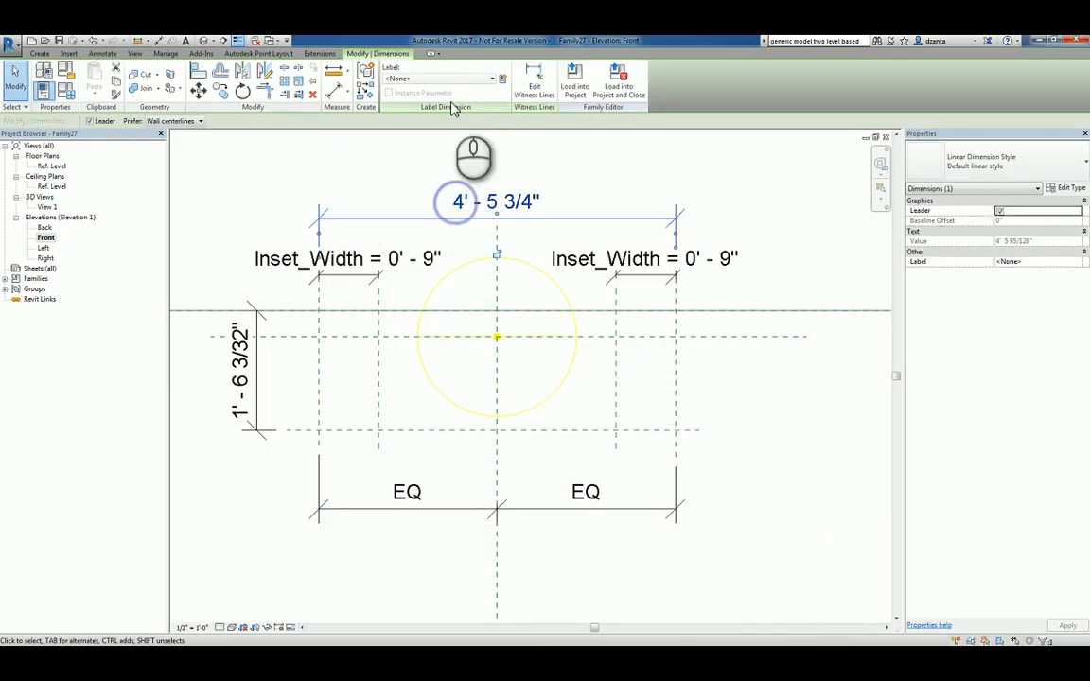
left_click(500, 81)
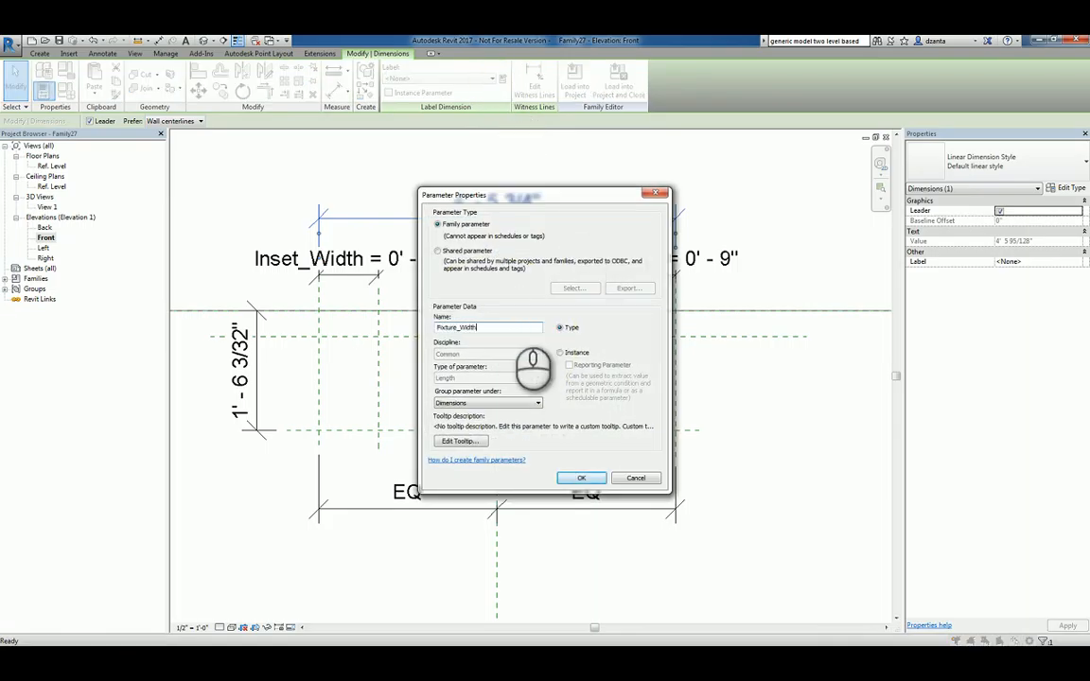
left_click(581, 478)
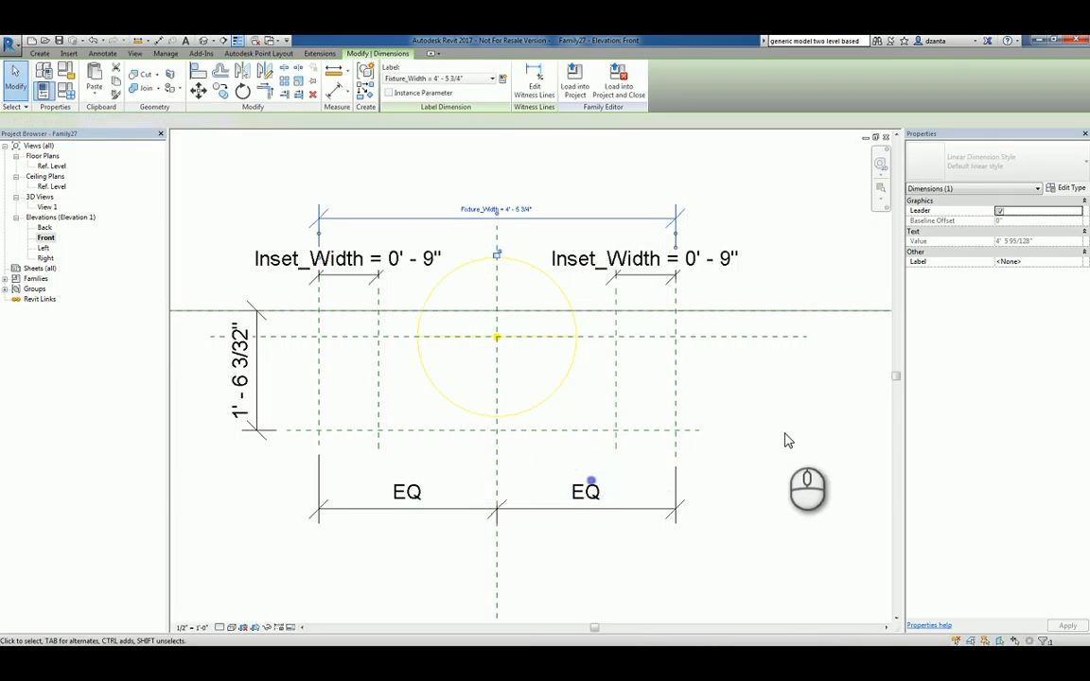
Label the vertical dimension between the lower plane and the ceiling with a new type parameter named Fixture_Height.
left_click(246, 380)
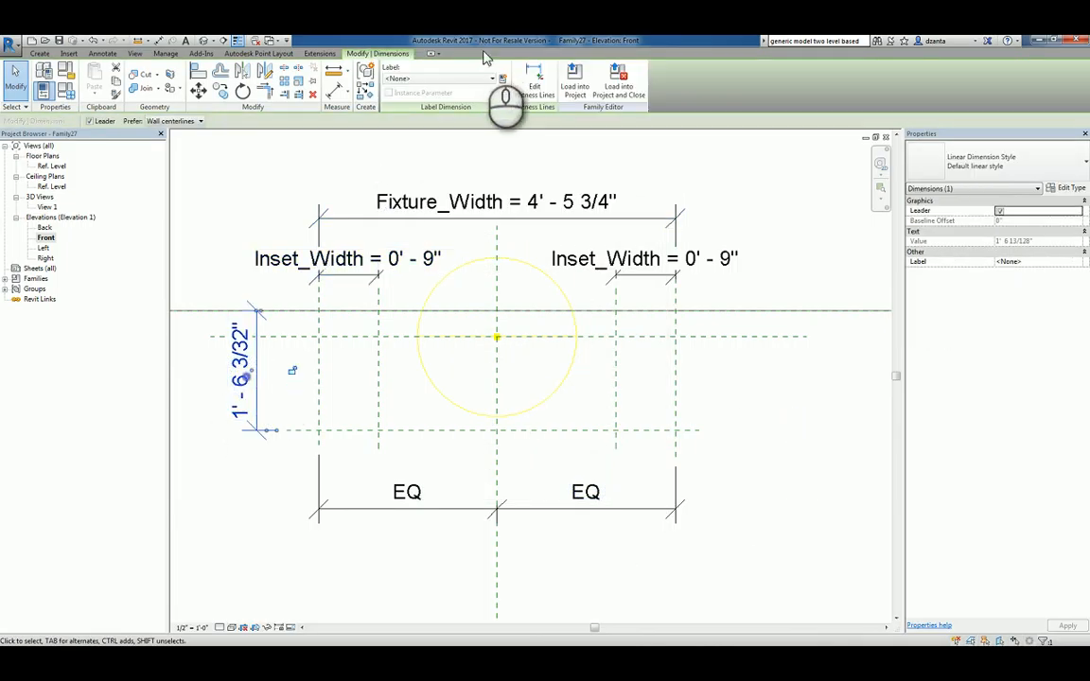
left_click(503, 79)
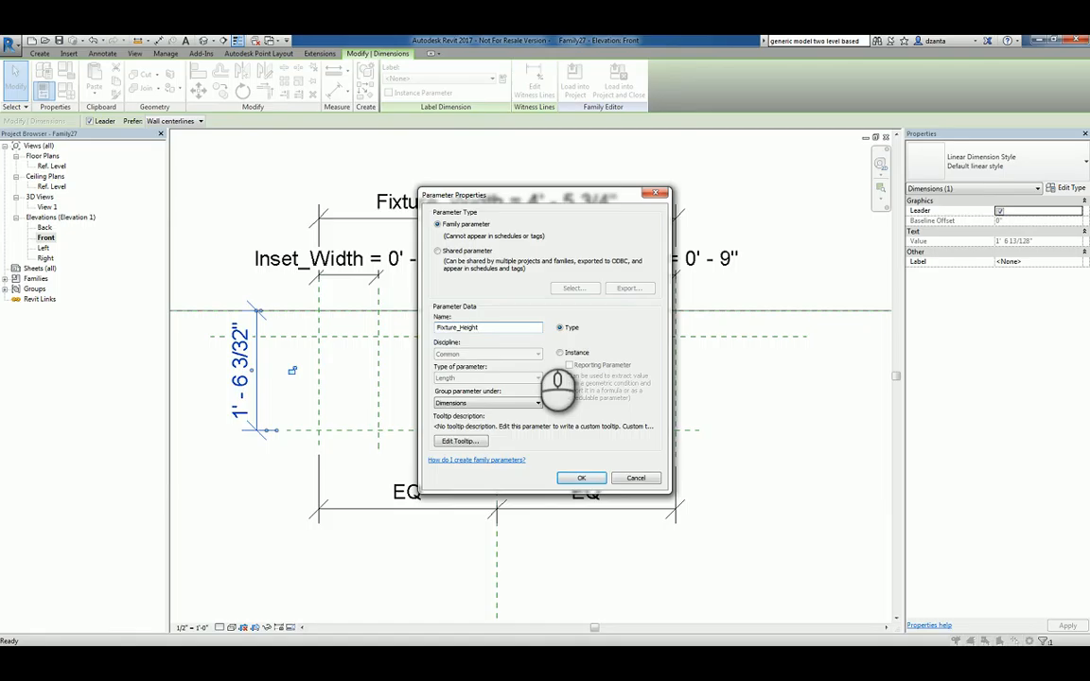
left_click(577, 477)
left_click(724, 461)
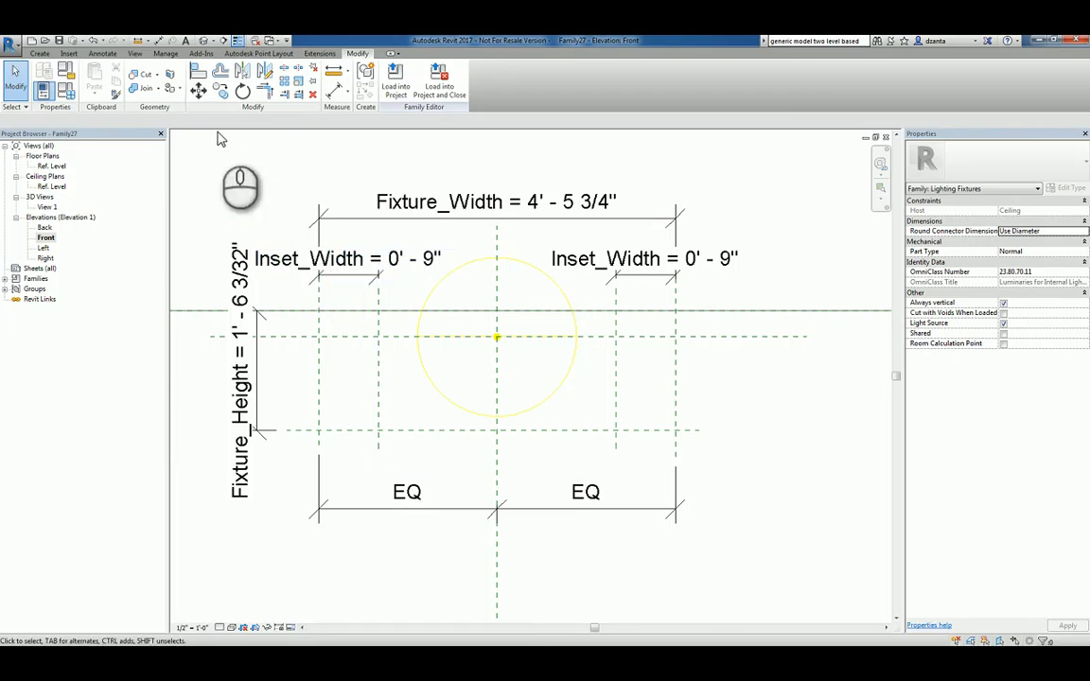
Start an extrusion sketch with lines picked and locked on the outer vertical planes, the lower plane and the ceiling.
left_click(43, 55)
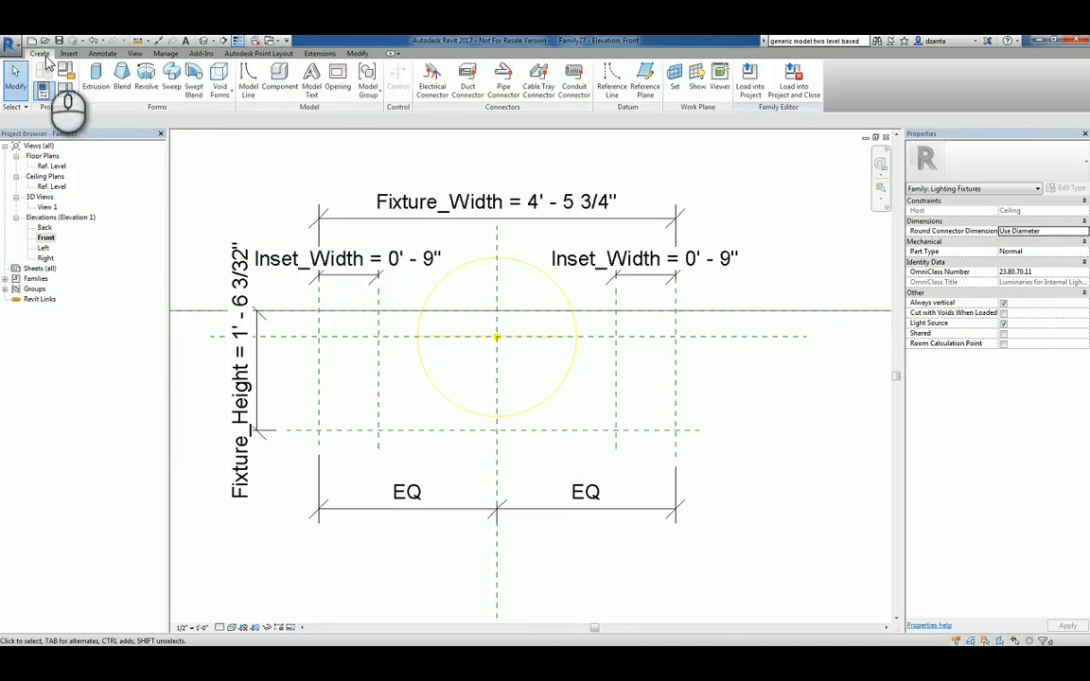
left_click(100, 82)
left_click(438, 93)
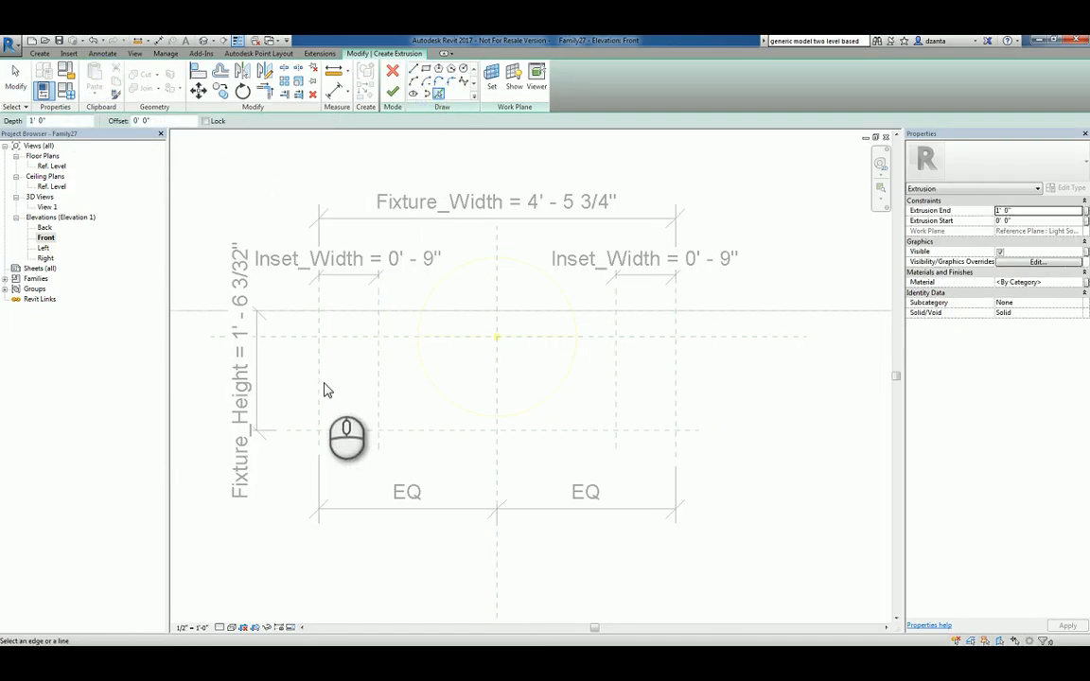
left_click(319, 388)
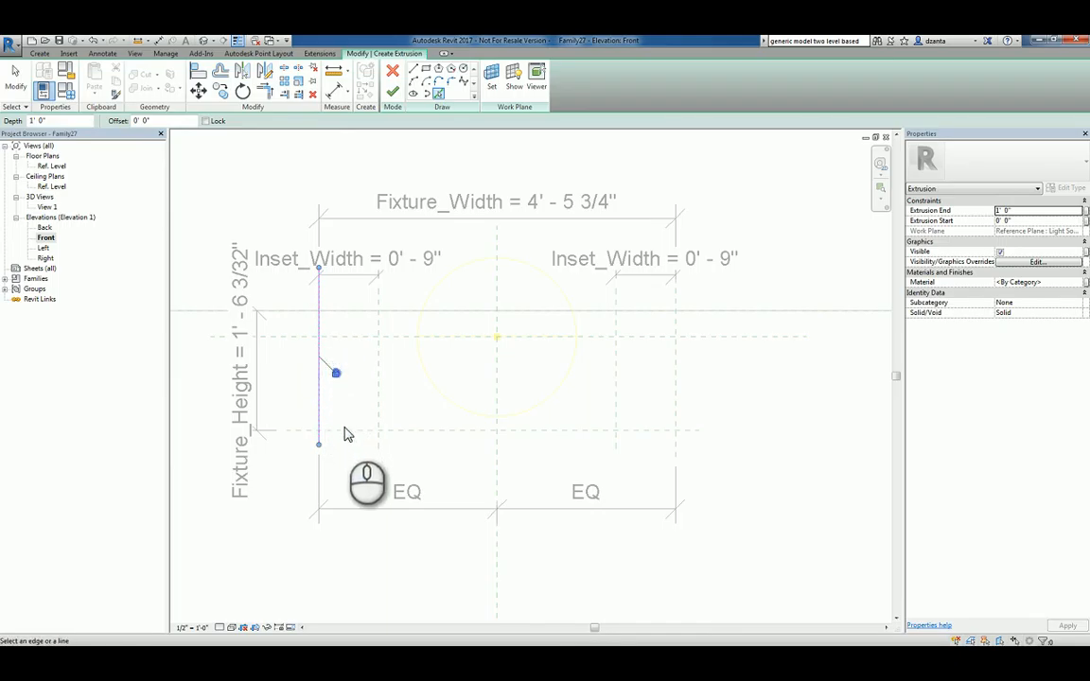
left_click(476, 446)
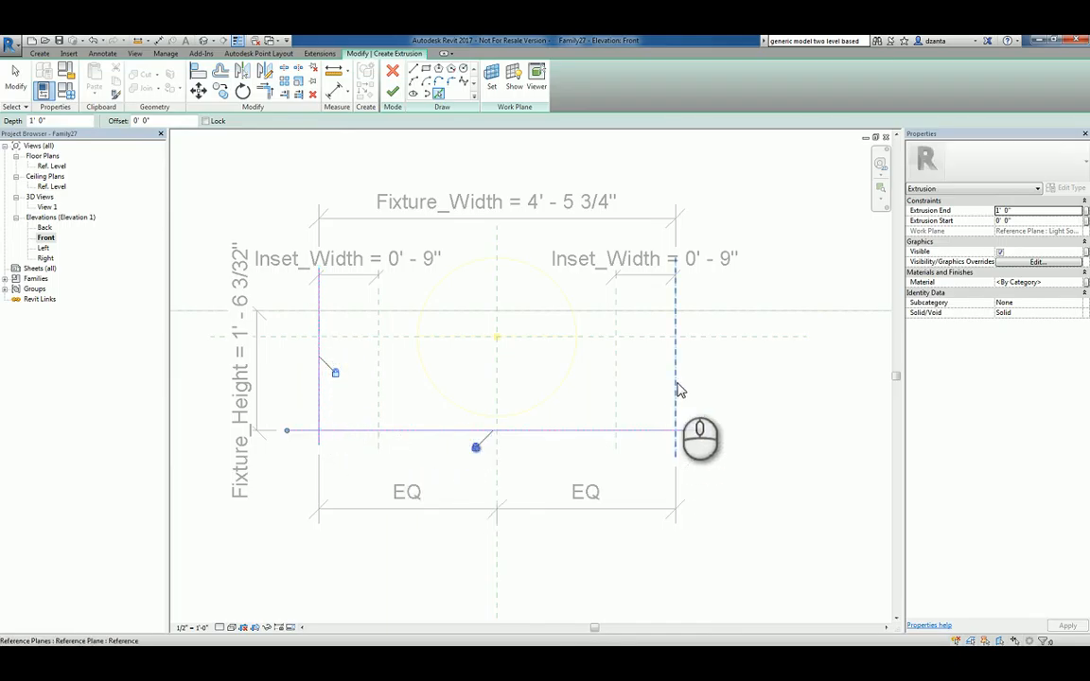
left_click(709, 311)
left_click(547, 294)
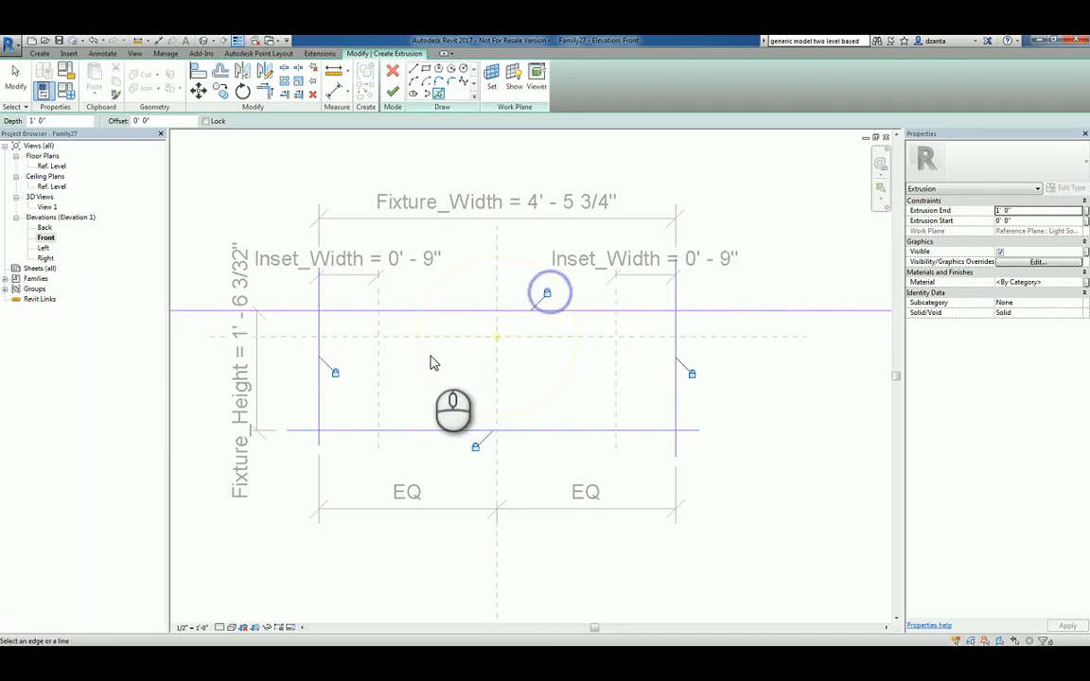
Add sketch lines picked and locked on both inner vertical planes and the horizontal light source plane.
left_click(360, 352)
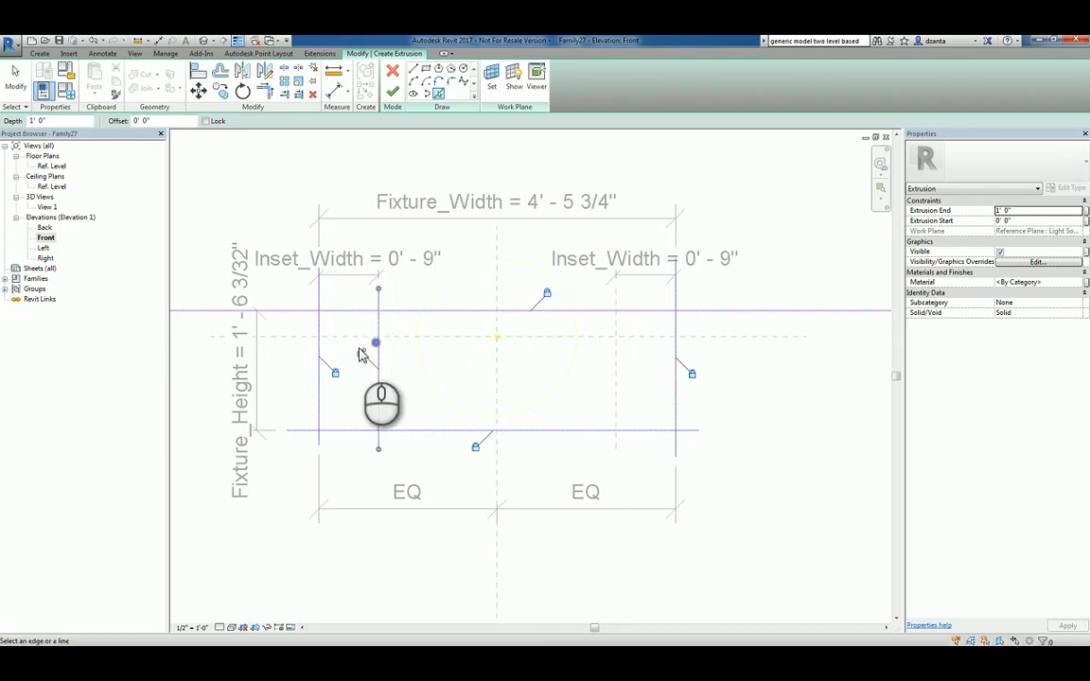
left_click(598, 351)
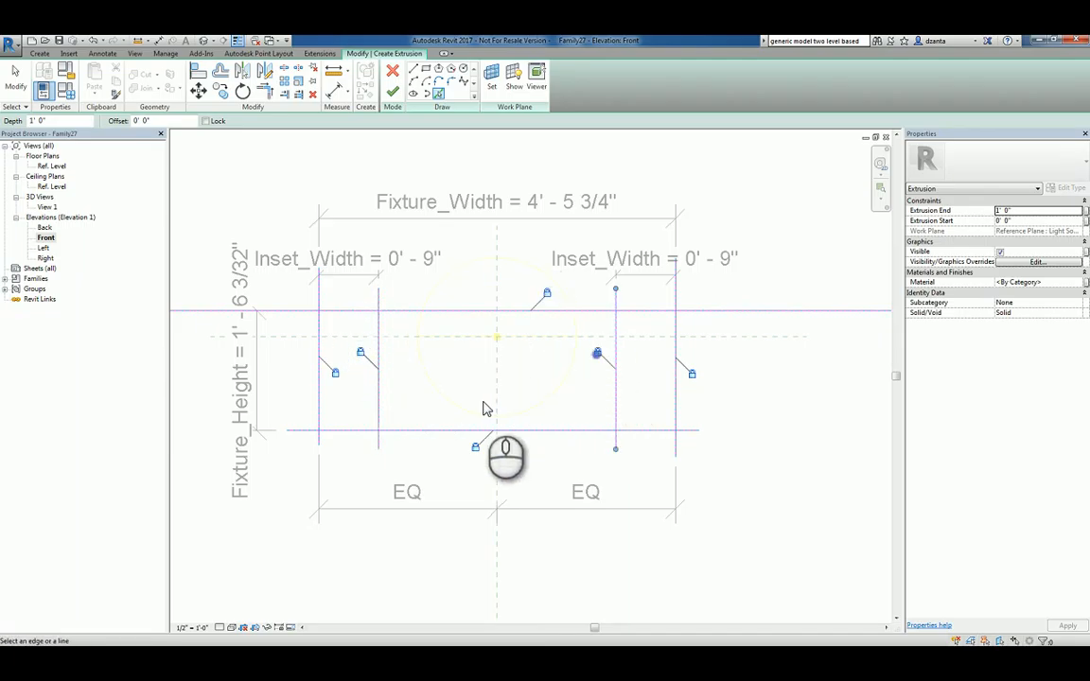
left_click(389, 337)
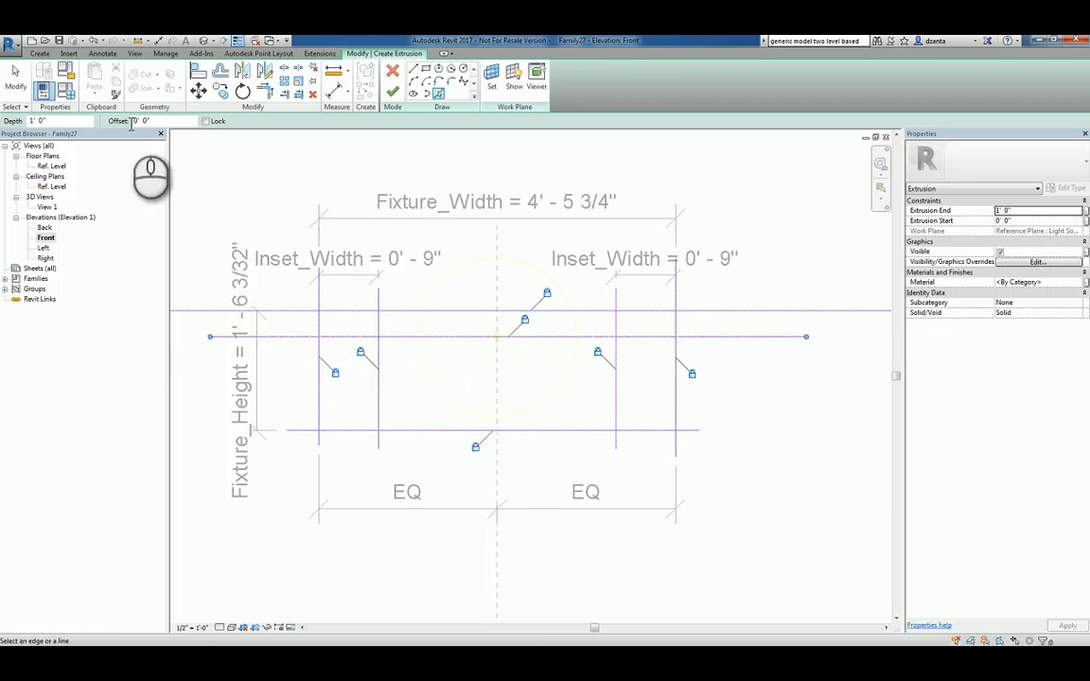
left_click(15, 78)
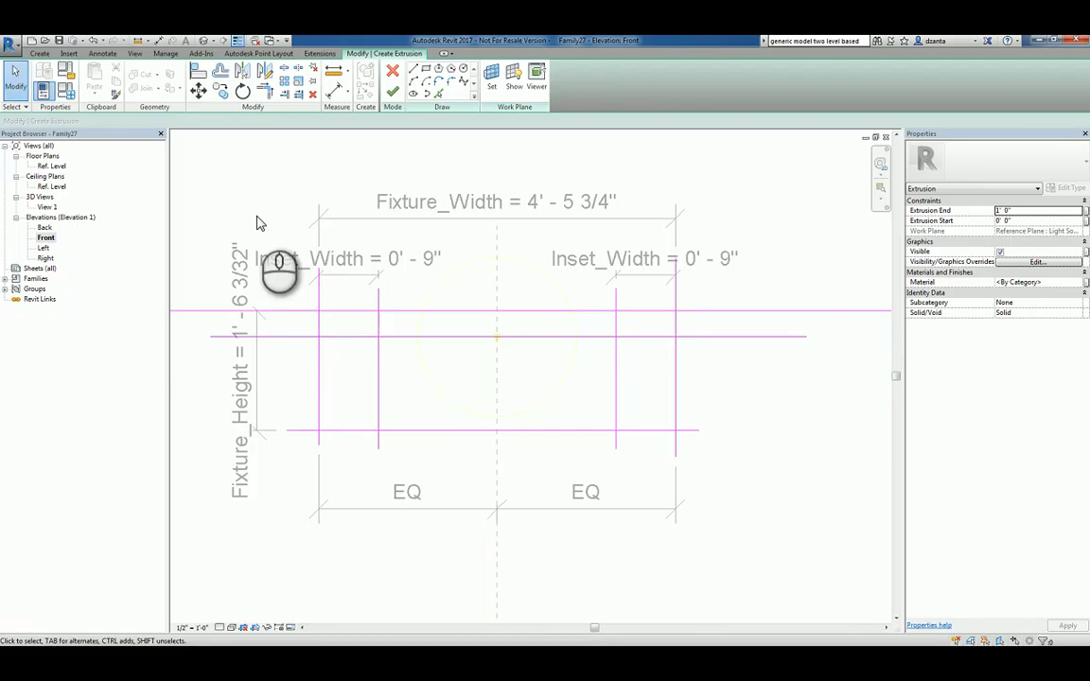
Trim the outer vertical sketch lines to corners with the ceiling line and the lower line.
key("t")
key("r")
left_click(319, 380)
left_click(332, 309)
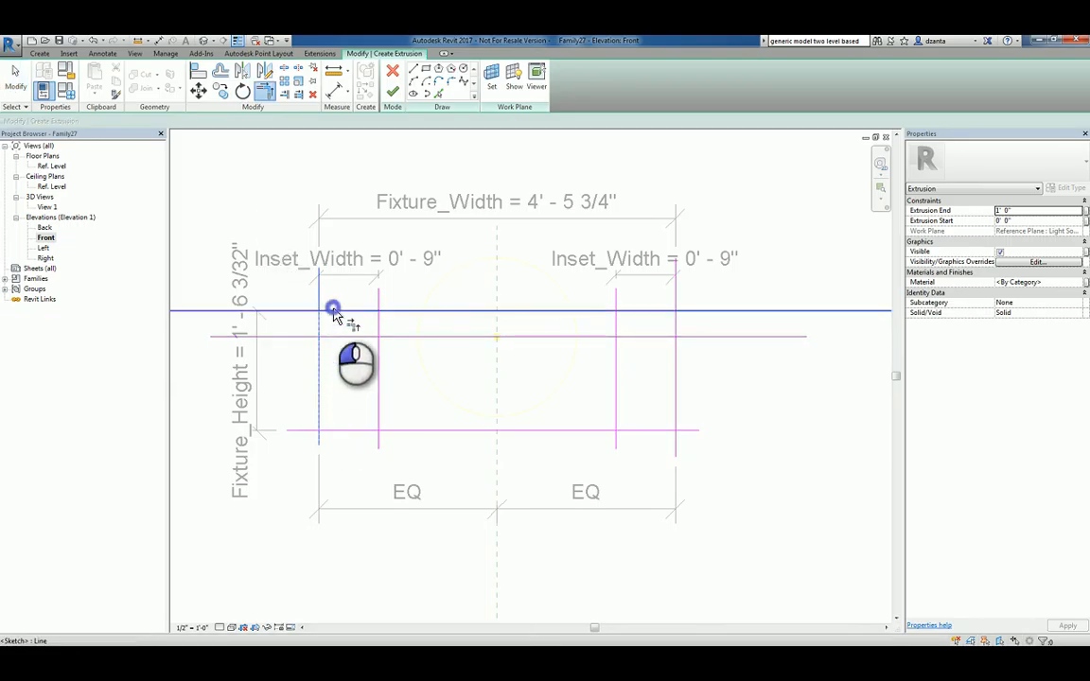
left_click(318, 389)
left_click(329, 429)
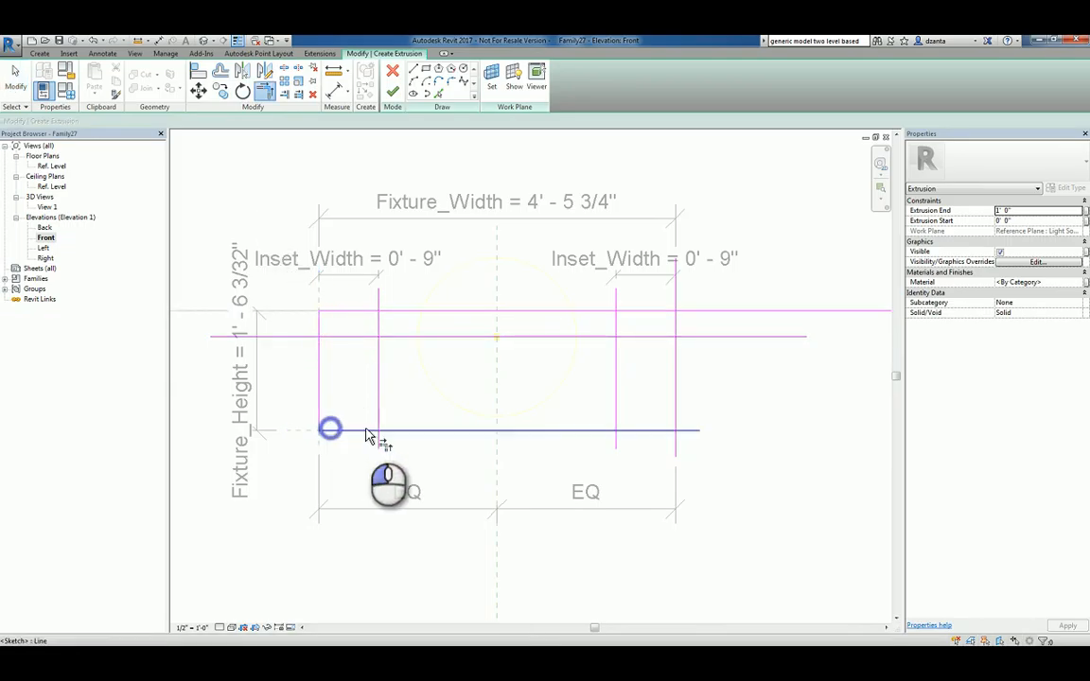
left_click(664, 432)
left_click(676, 409)
left_click(677, 323)
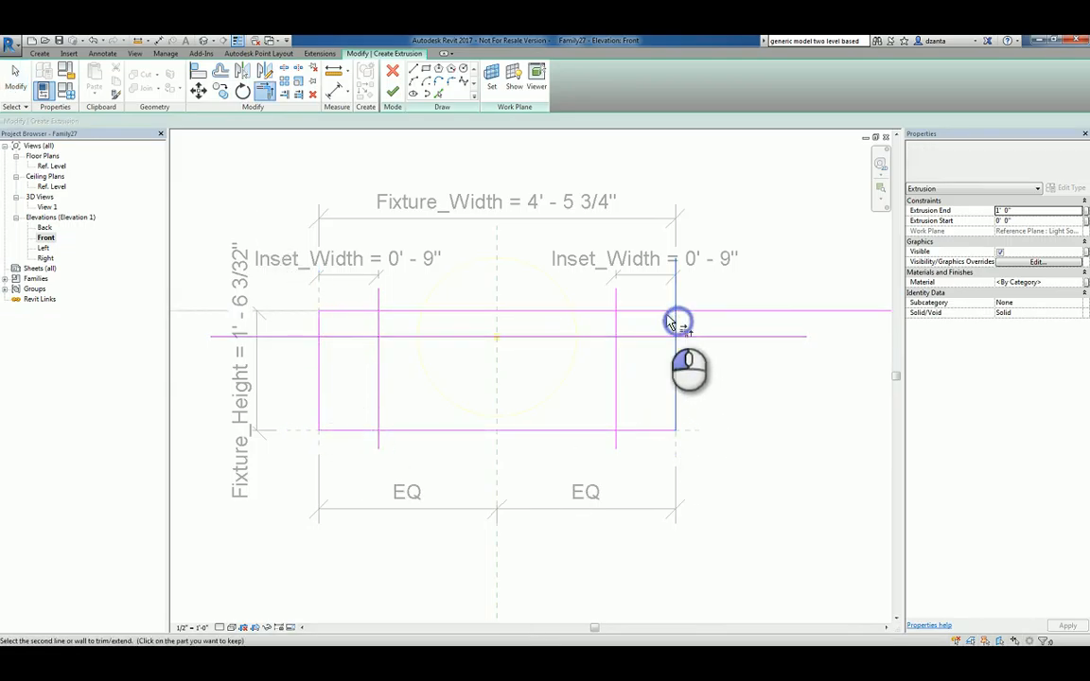
left_click(661, 311)
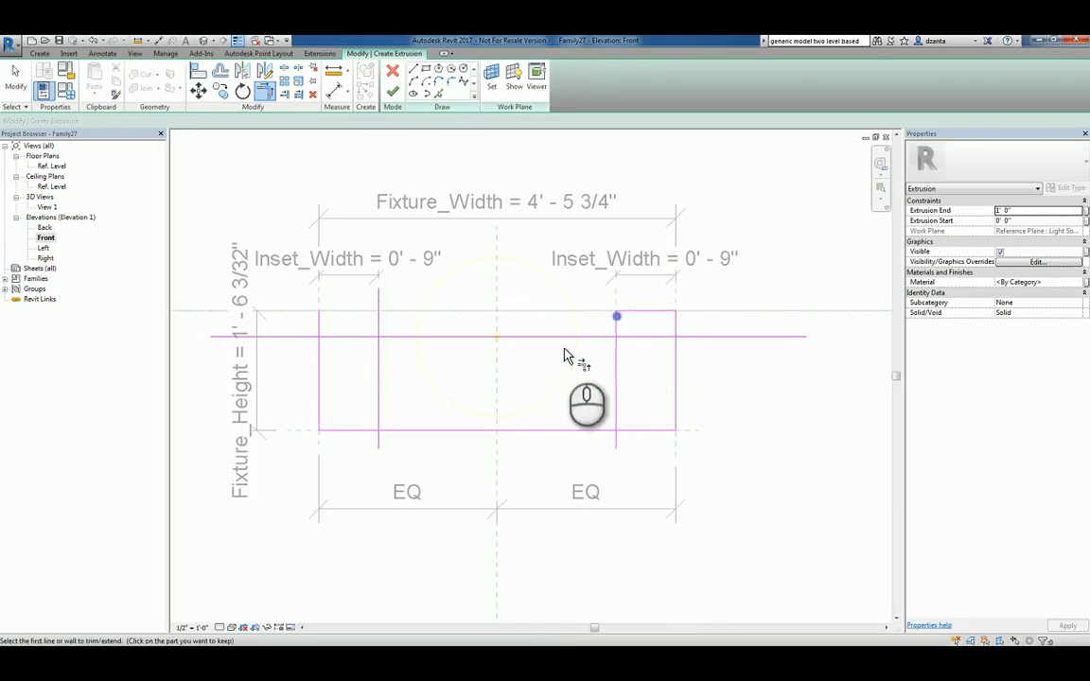
Trim the light source line to corners with the right and left inner vertical lines, forming the recess.
left_click(586, 336)
left_click(614, 326)
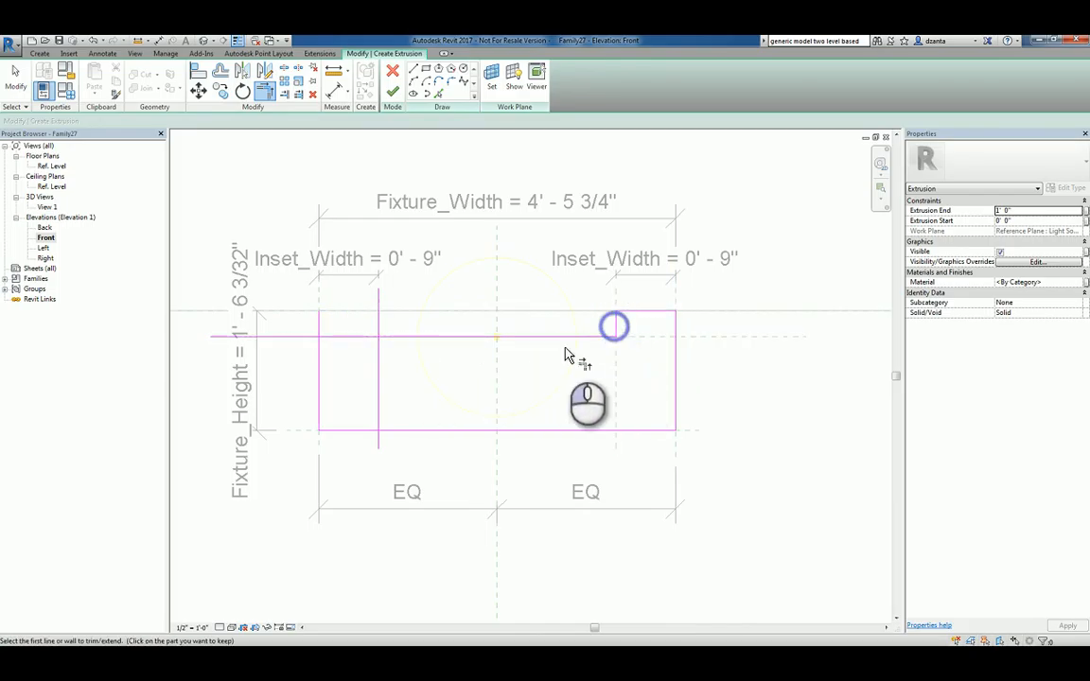
left_click(388, 335)
left_click(378, 322)
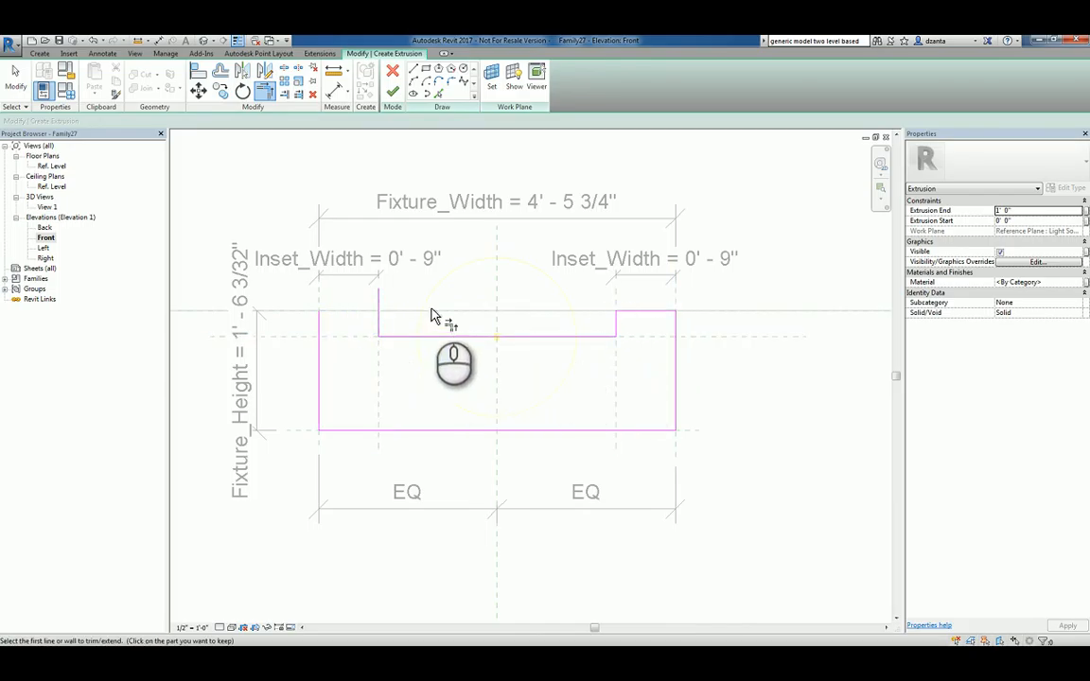
Draw a sketch line along the ceiling from the left outer line to the left inner vertical line.
left_click(414, 72)
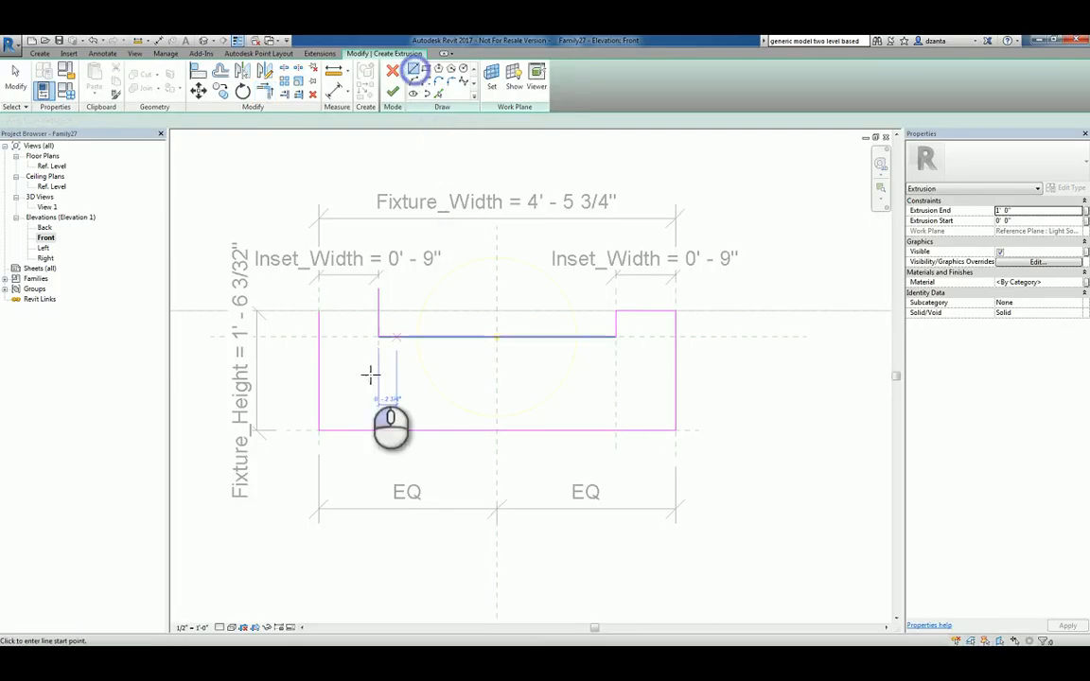
left_click(318, 309)
left_click(378, 309)
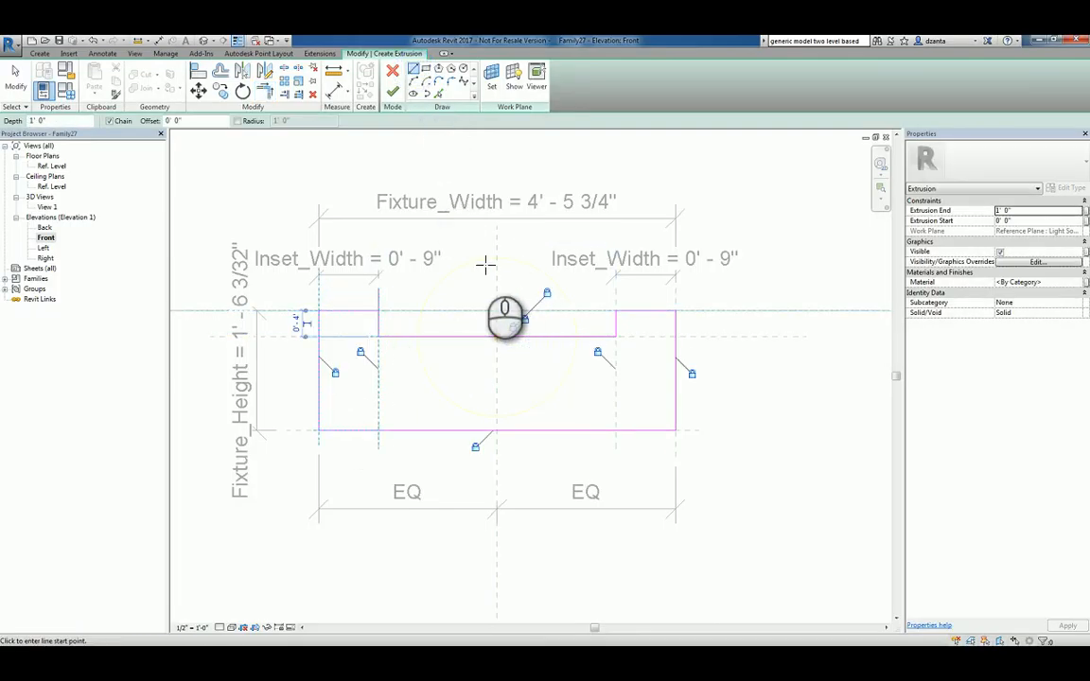
Trim the left inner vertical sketch line to a corner with the short ceiling line on its left.
key("t")
key("r")
left_click(375, 330)
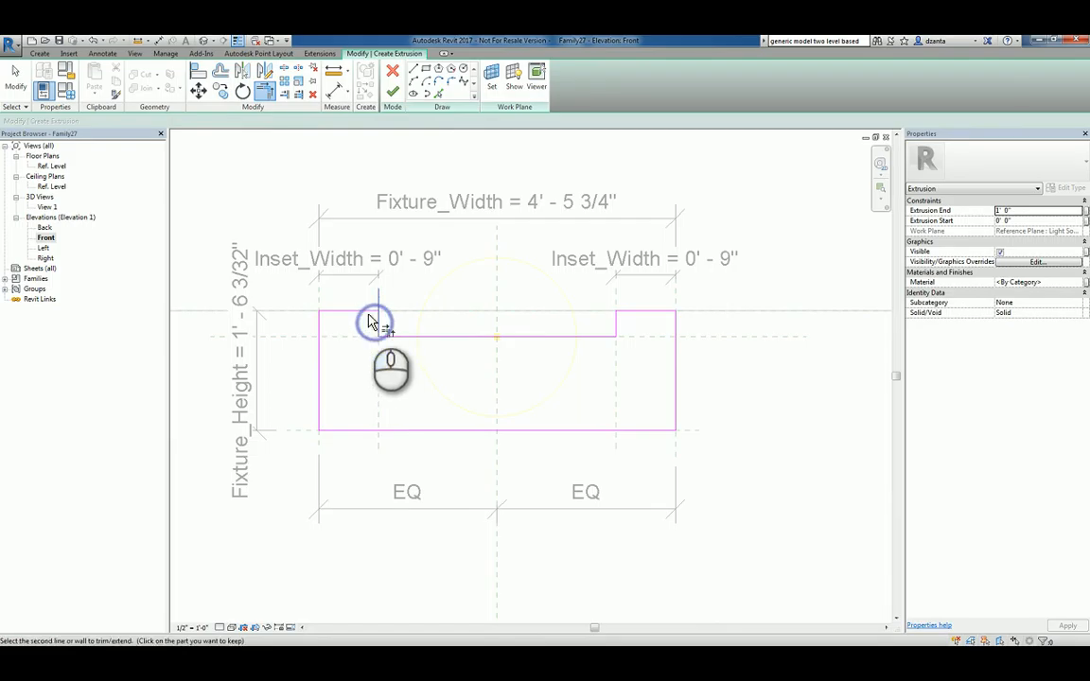
left_click(366, 311)
key("Escape")
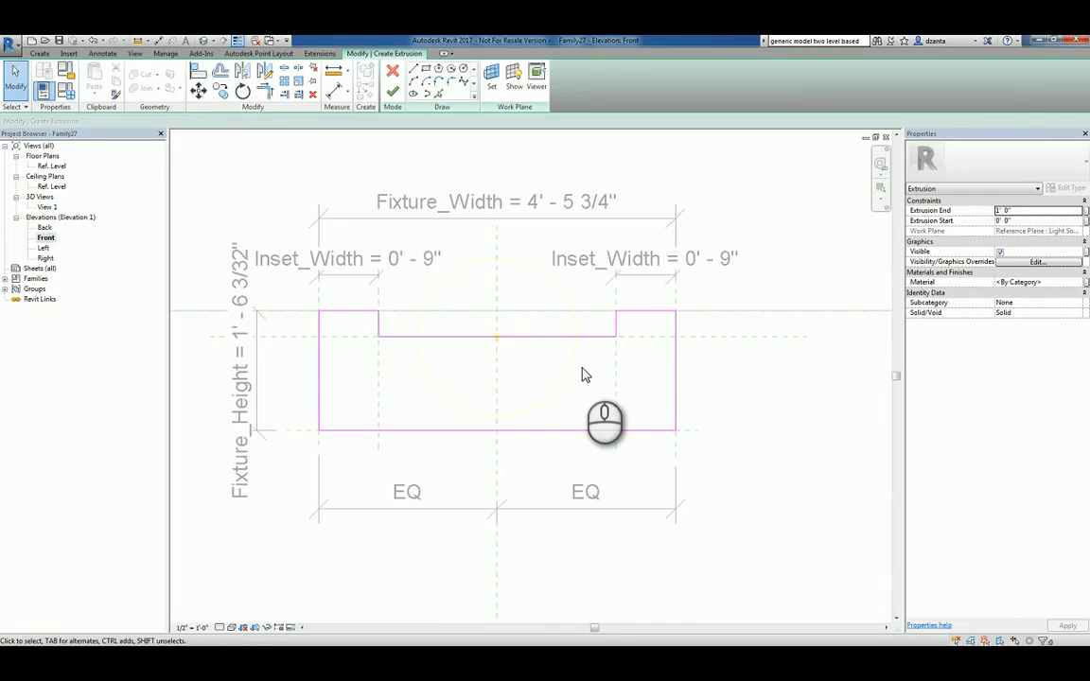
Draw an arc of about 1'-3 3/4" radius rising from the middle of the light source line up to the ceiling.
left_click(414, 82)
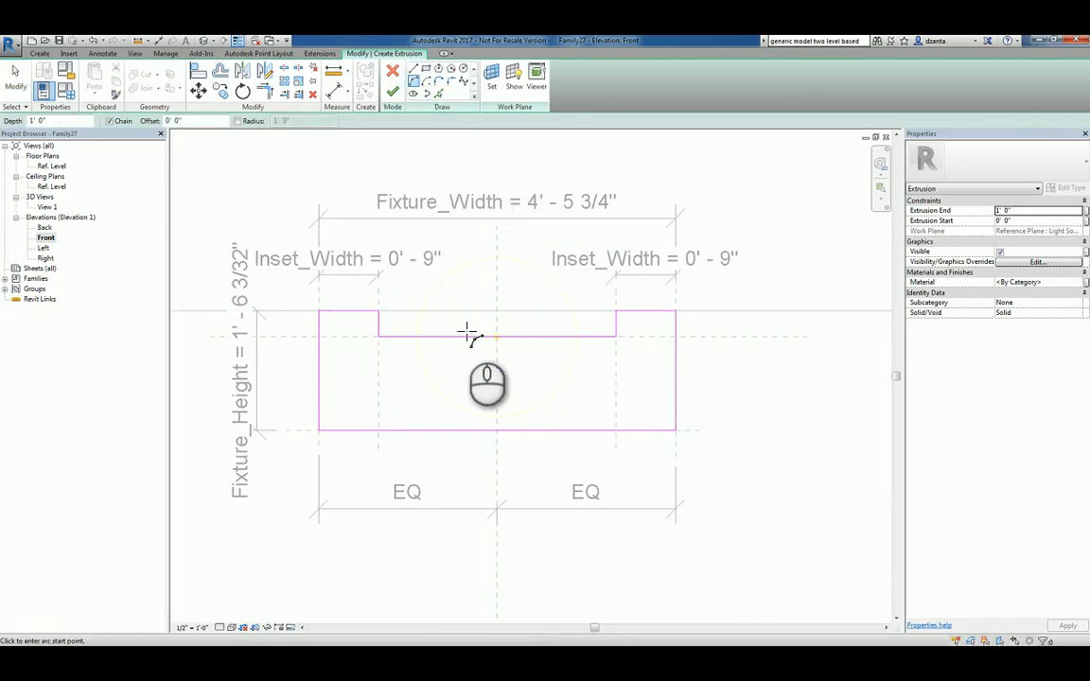
left_click(433, 336)
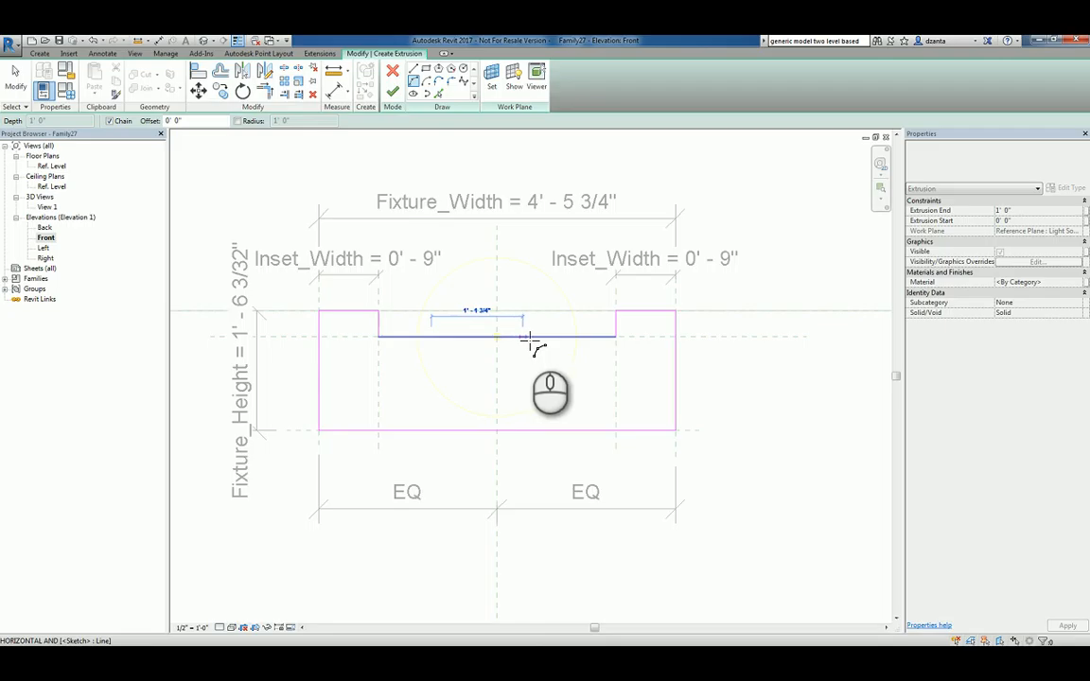
left_click(571, 336)
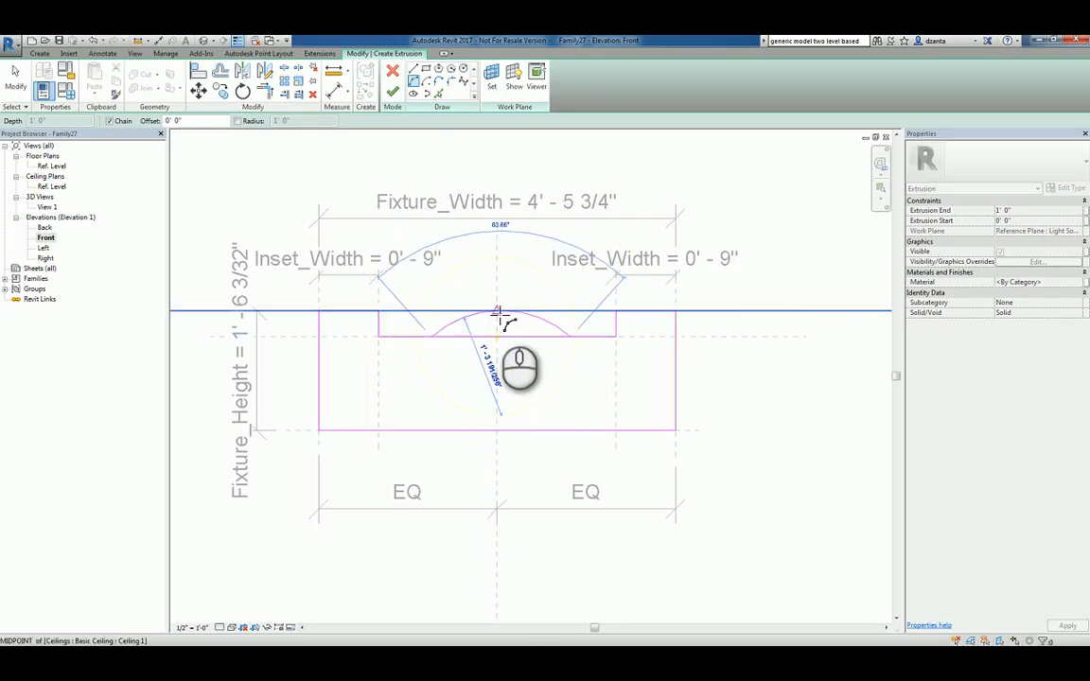
left_click(498, 310)
key("Escape")
key("Escape")
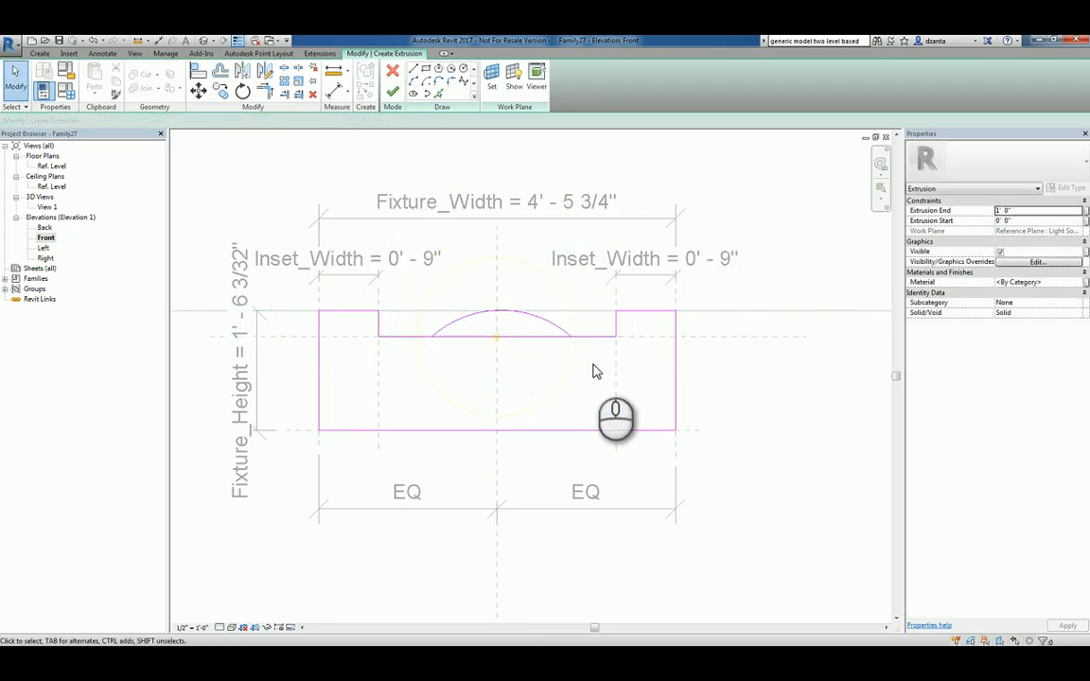
Split the light source line at both arc endpoints with Delete Inner Segment on, removing the piece beneath the arc.
left_click(283, 70)
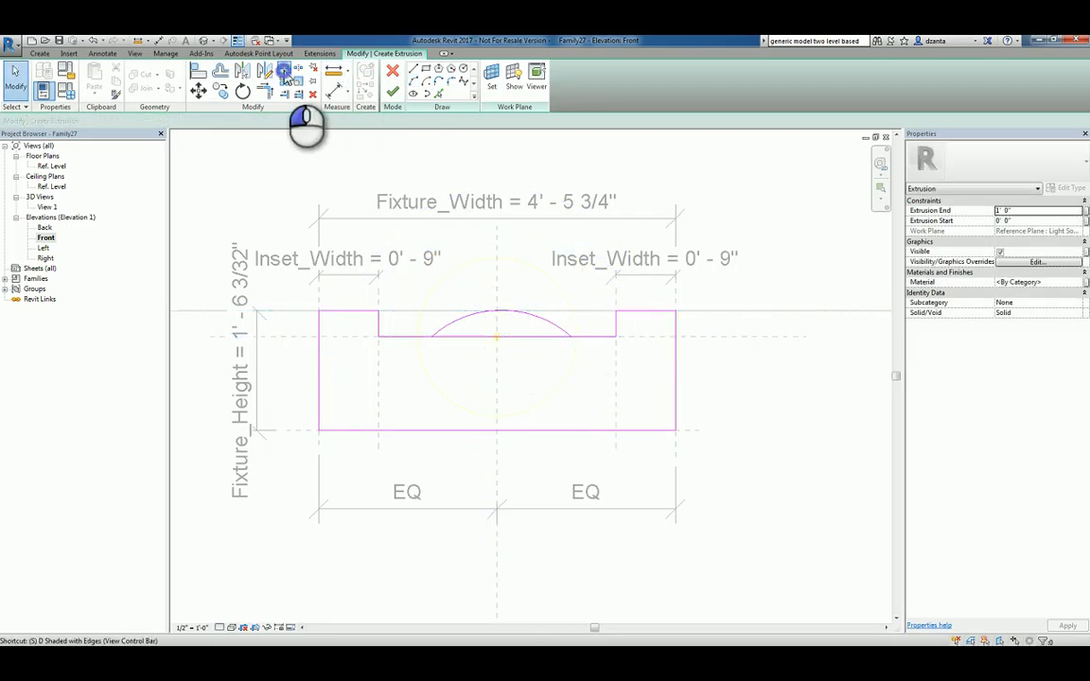
left_click(432, 337)
left_click(572, 337)
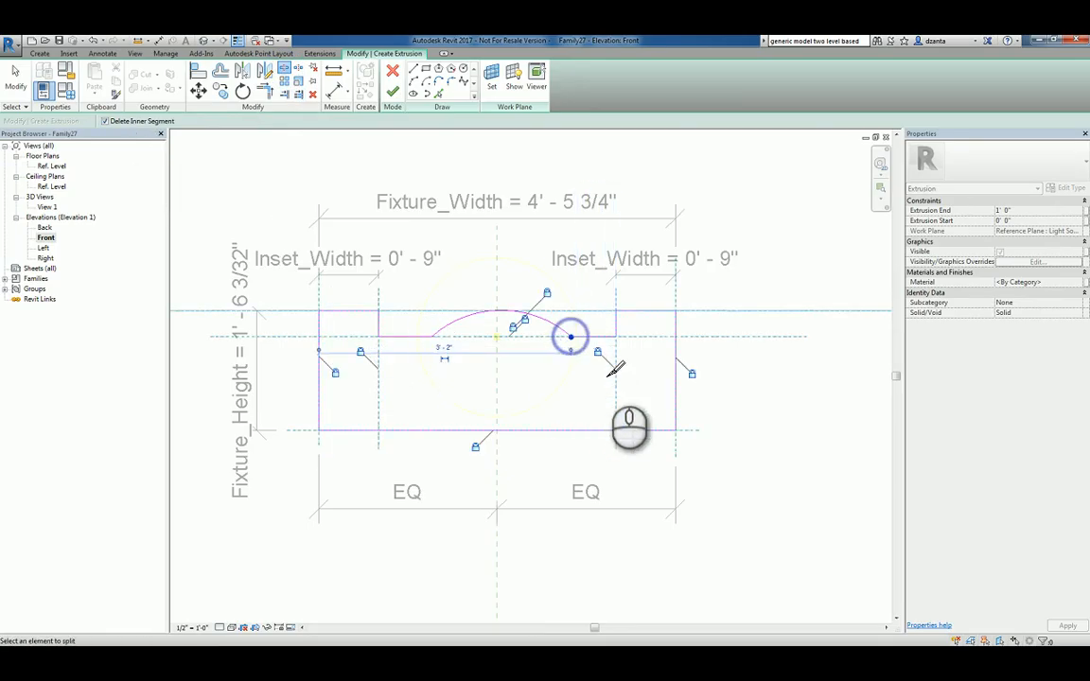
key("Escape")
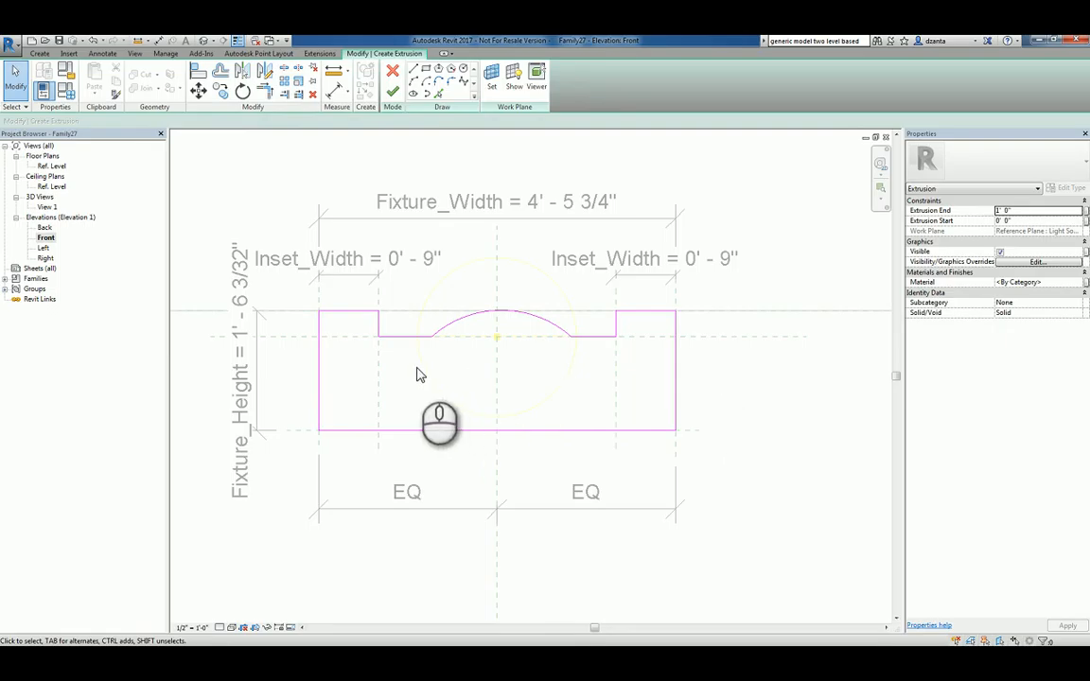
Open the Left elevation and finish the fixture body extrusion sketch.
scroll(464, 390, "down", 1)
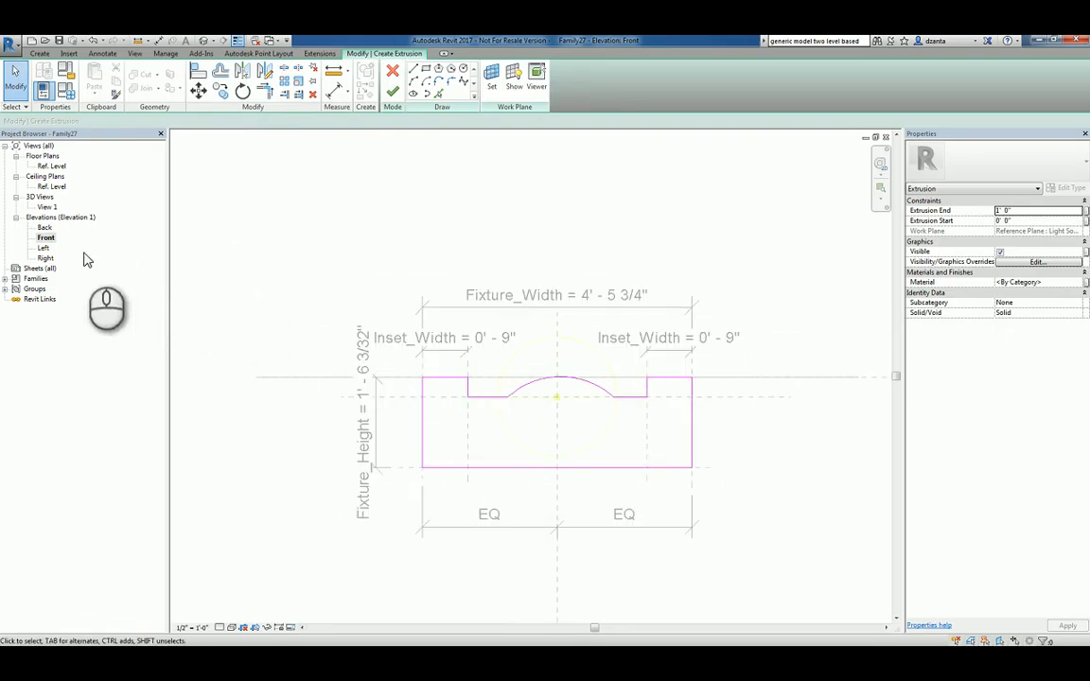
left_click(44, 249)
double_click(43, 250)
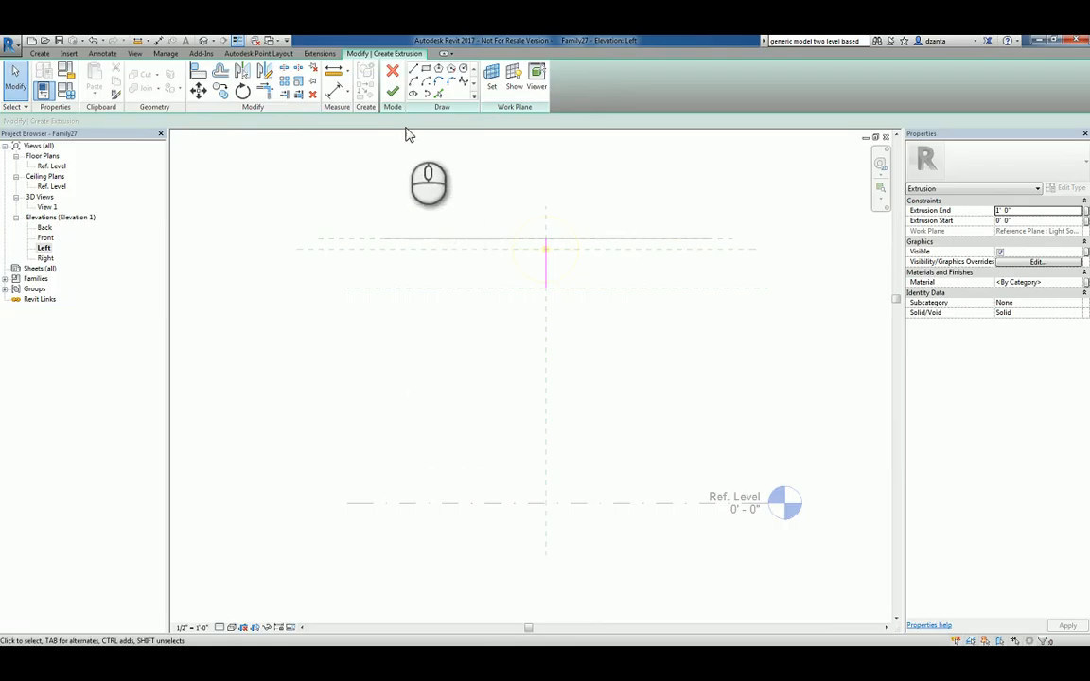
left_click(392, 91)
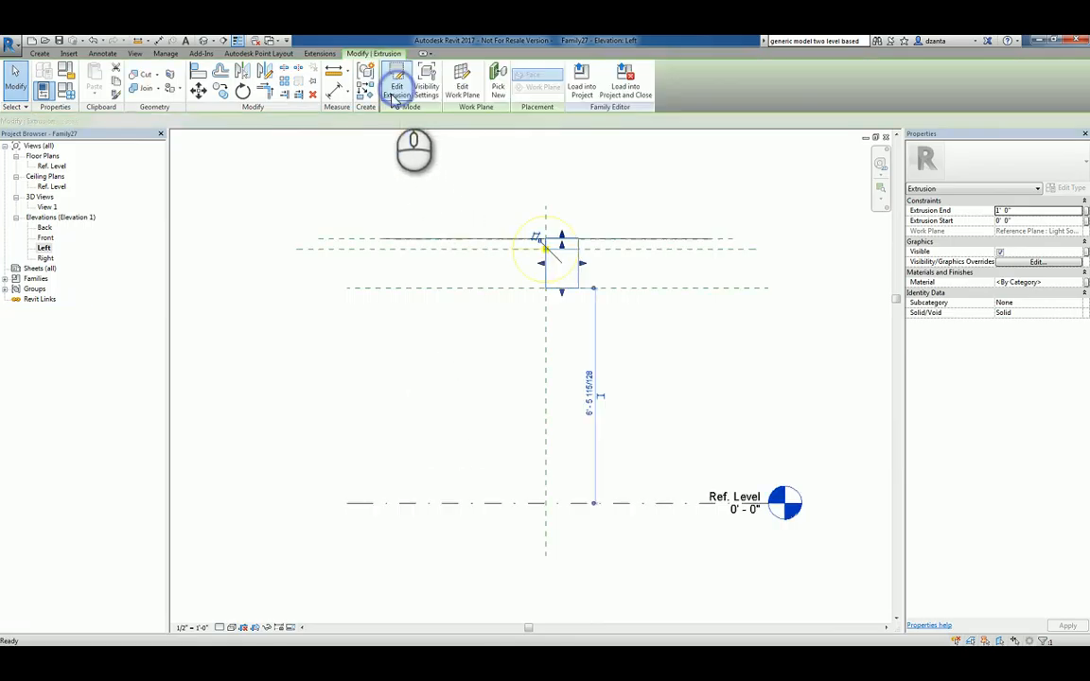
left_click(598, 214)
Draw vertical reference planes about 1'-4" left and 1'-6" right of the light source axis, crossing the fixture height.
scroll(560, 188, "up", 2)
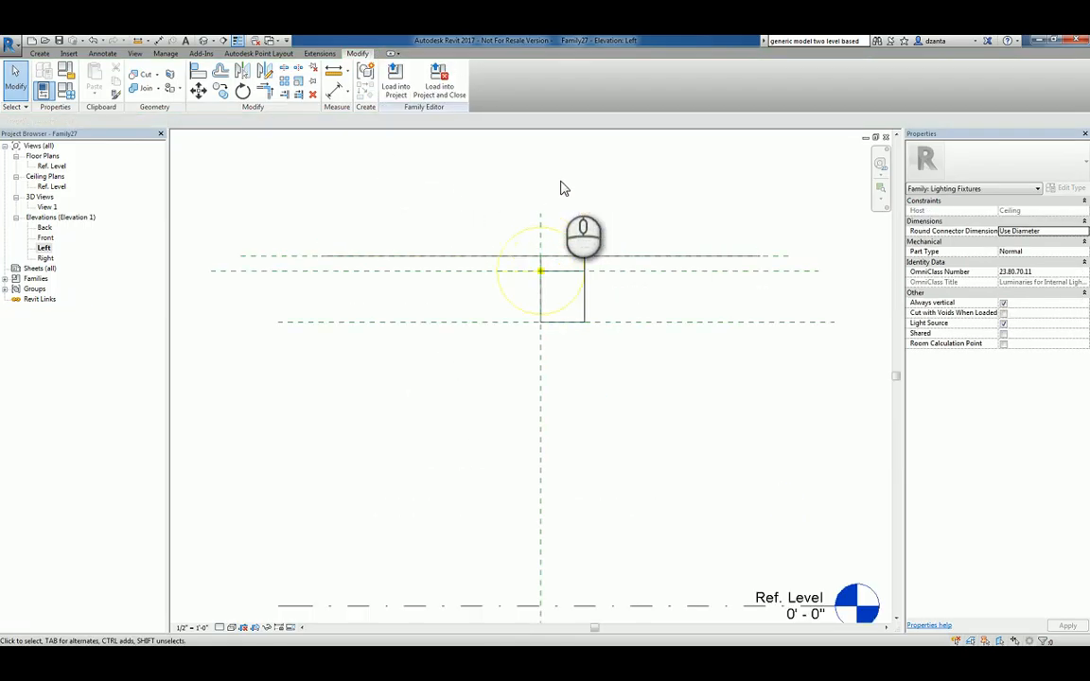
key("r")
key("p")
left_click(480, 373)
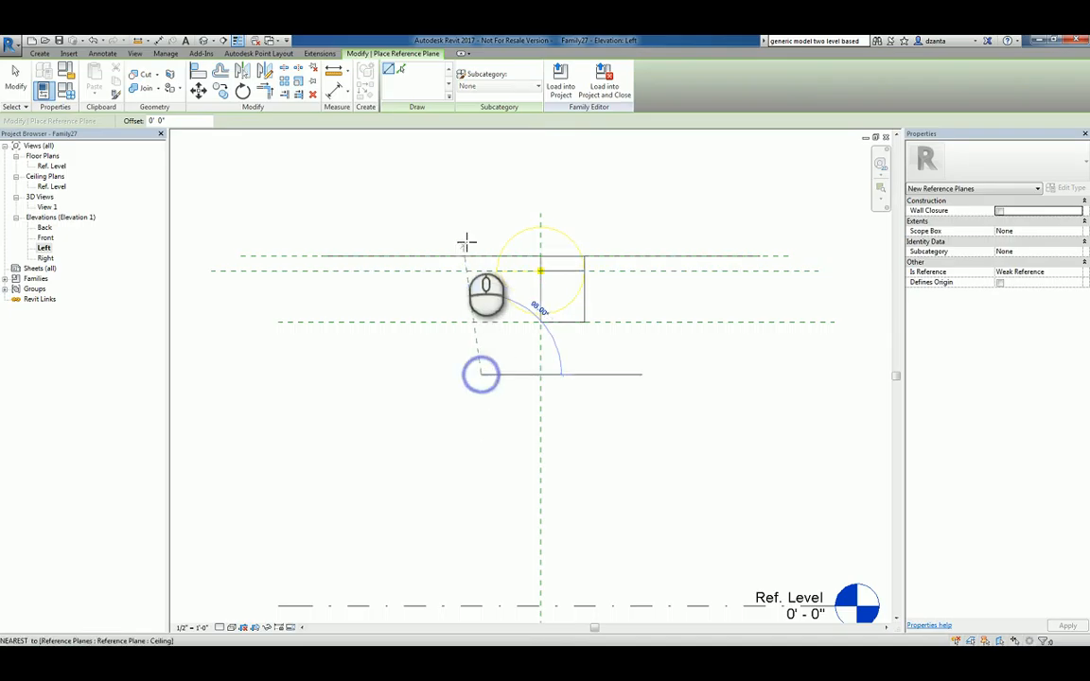
left_click(481, 219)
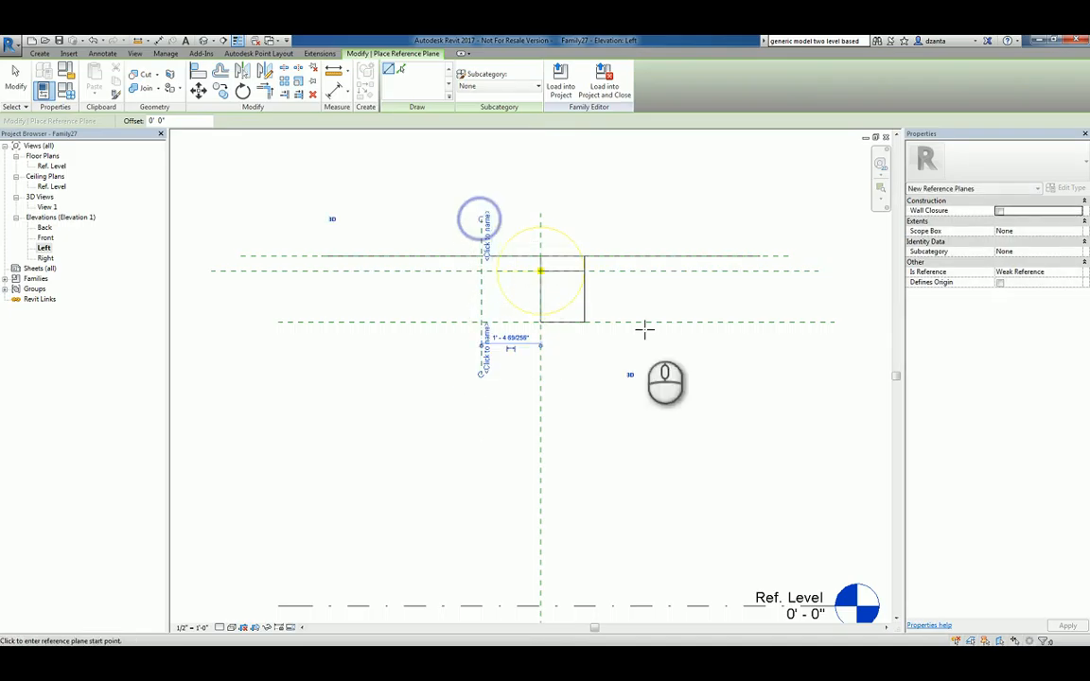
left_click(606, 374)
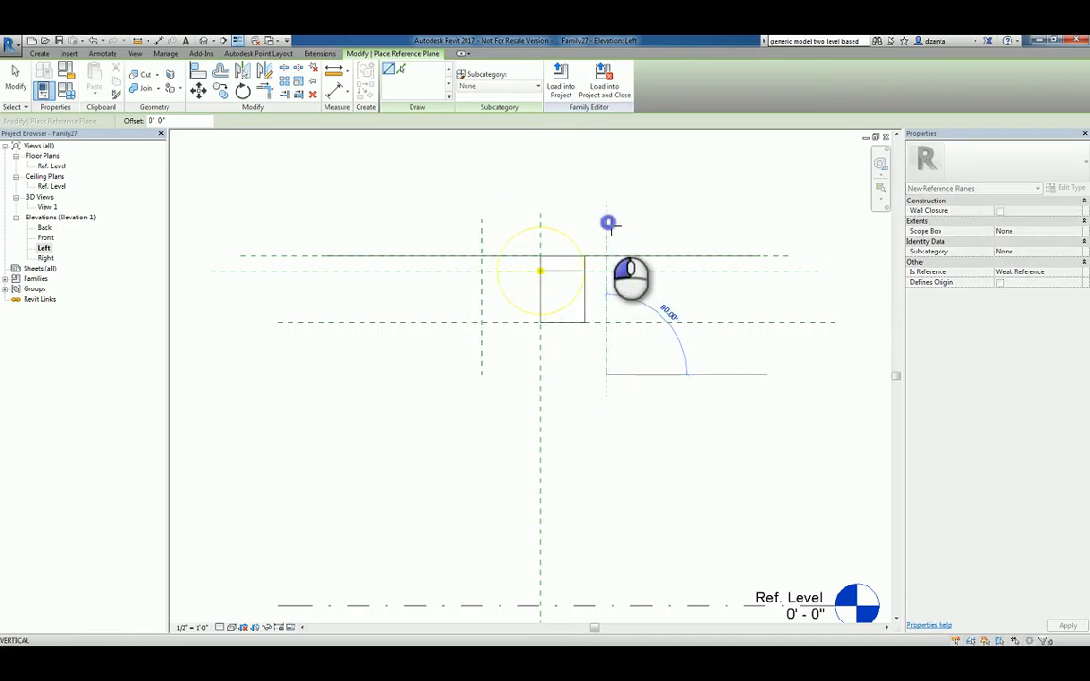
left_click(608, 223)
Dimension the two new vertical reference planes through the light source axis below the fixture and make the spacing equal.
key("i")
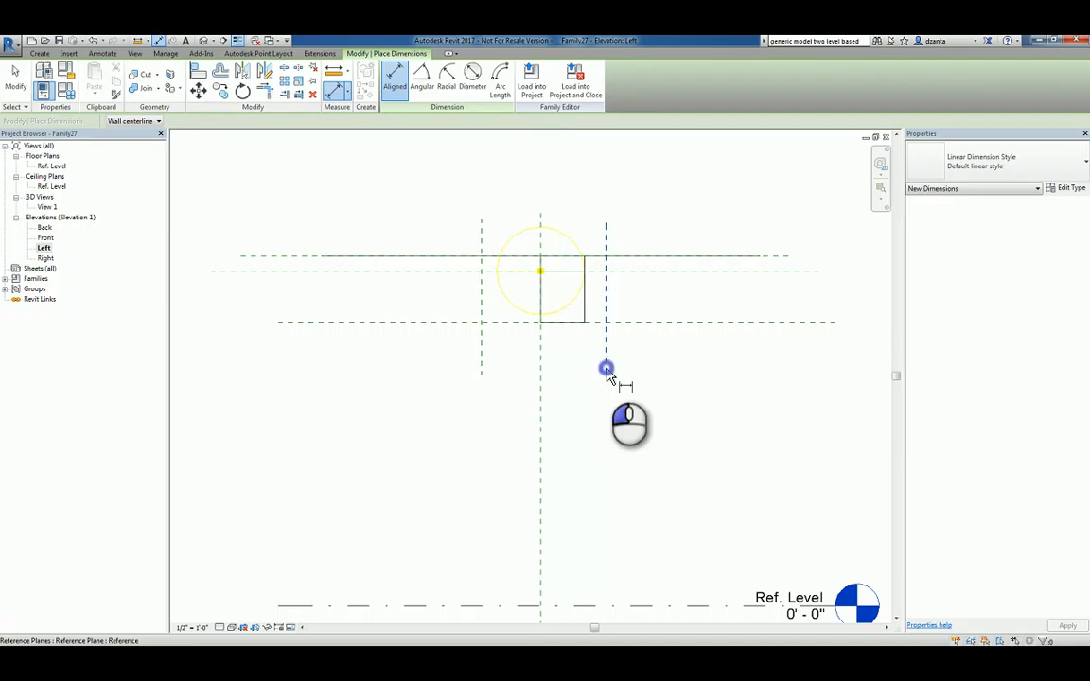
left_click(608, 369)
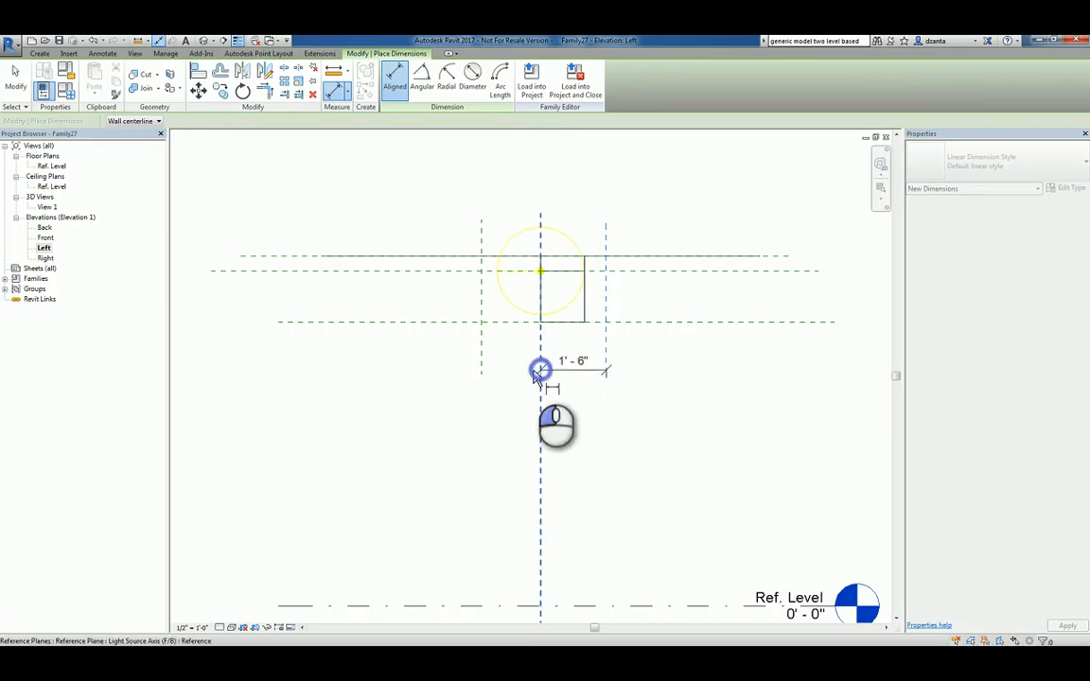
left_click(481, 365)
left_click(491, 408)
left_click(542, 366)
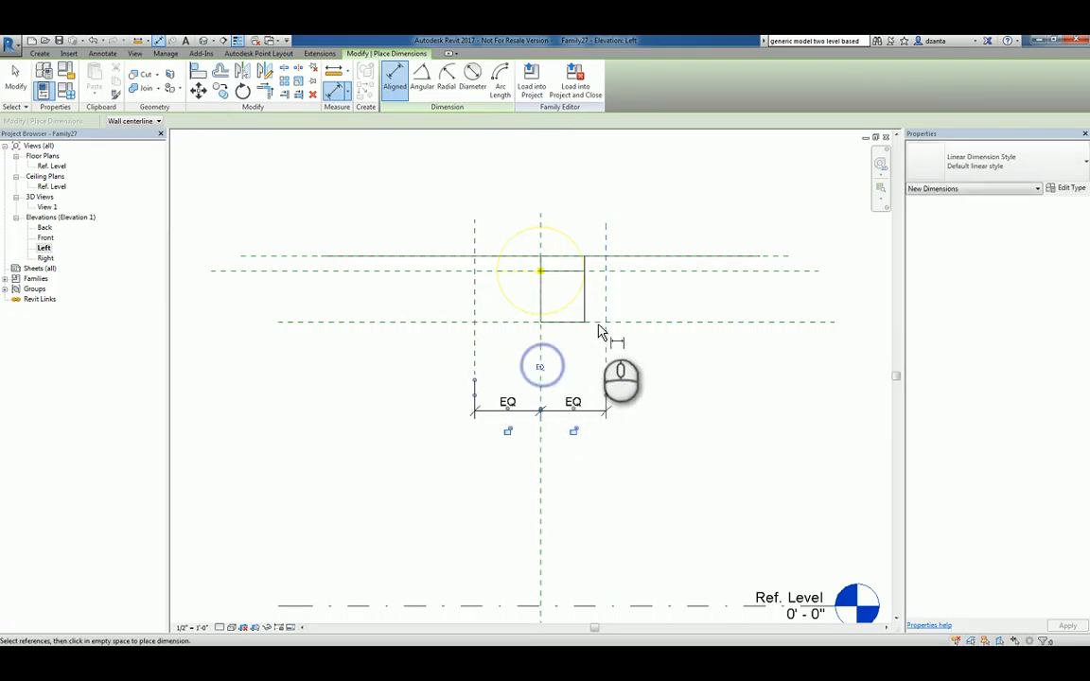
Add an overall dimension above the fixture between the two outer vertical reference planes.
scroll(596, 230, "up", 1)
left_click(608, 226)
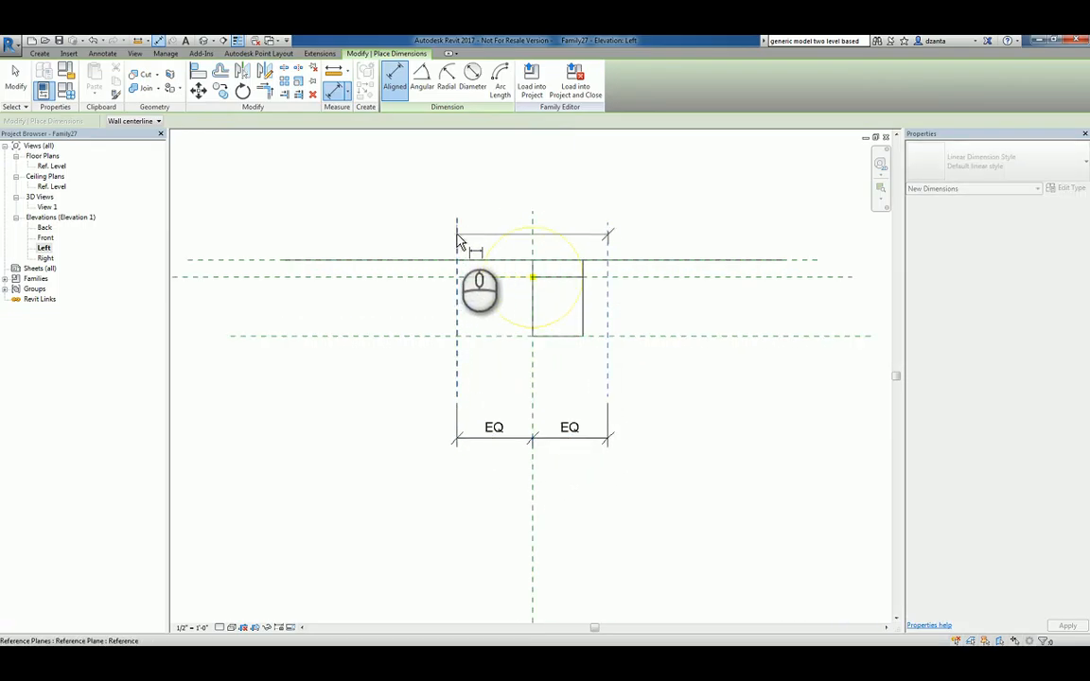
left_click(456, 233)
left_click(504, 173)
key("Escape")
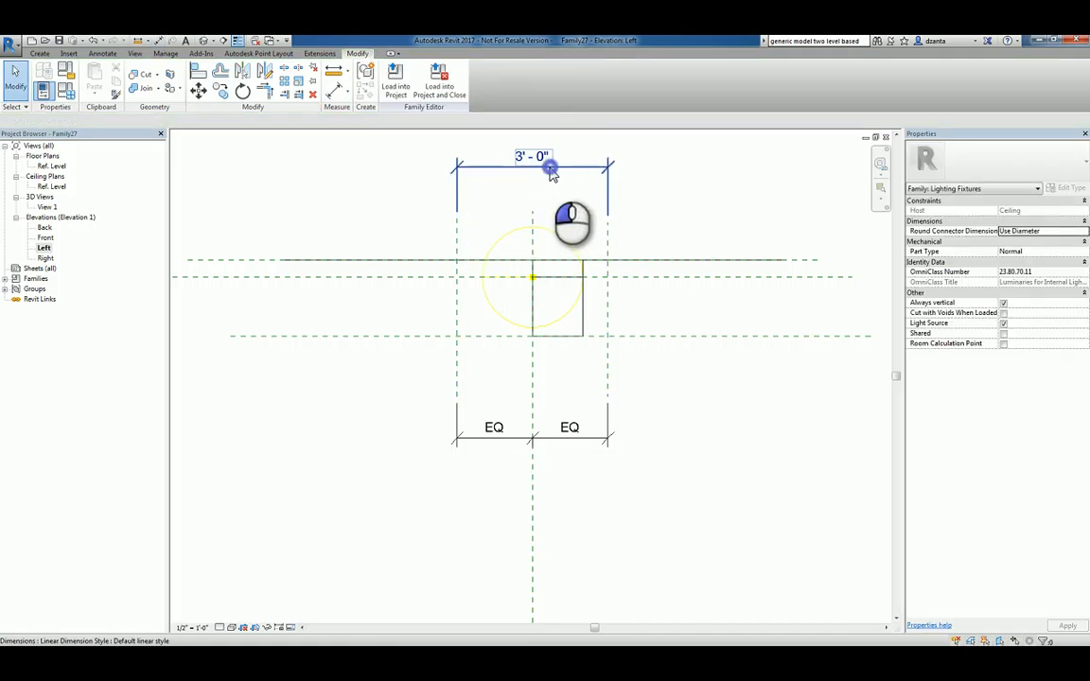
Label the overall dimension with a new type family parameter named Fixture_Depth.
left_click(551, 167)
left_click(500, 80)
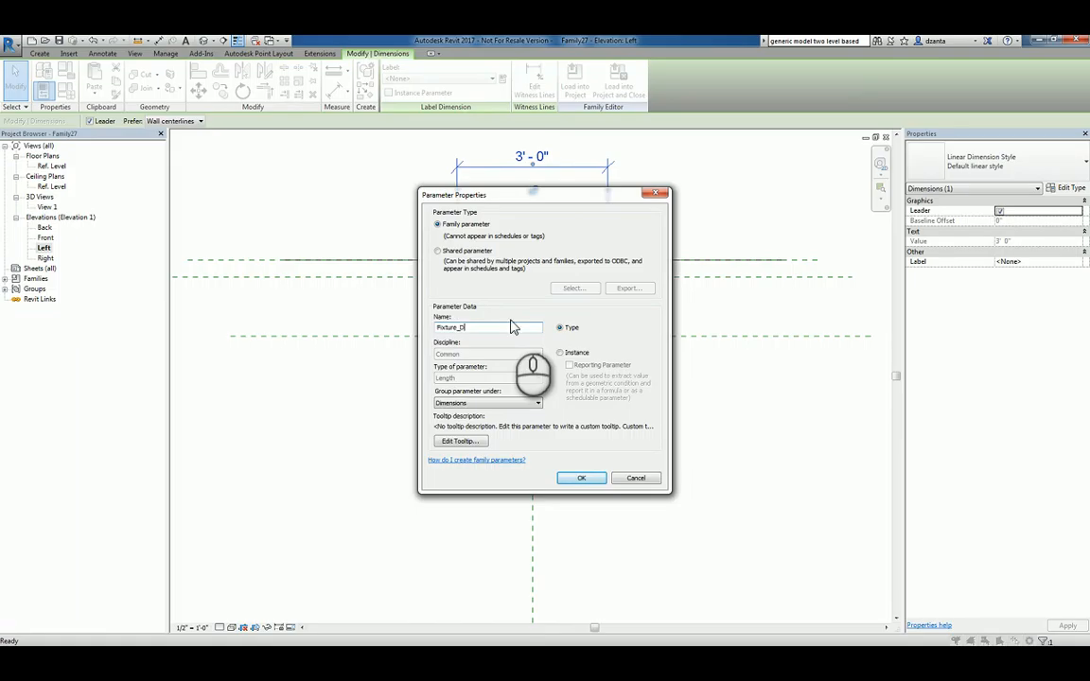
key("Return")
left_click(694, 383)
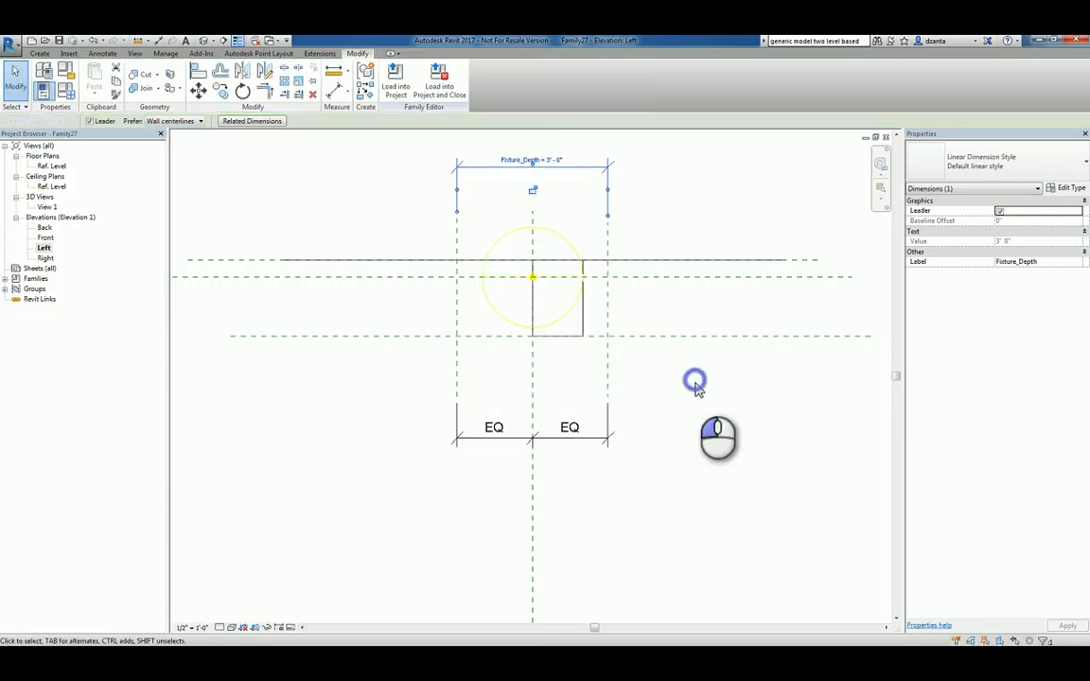
Stretch both ends of the fixture extrusion to the outer vertical reference planes, extending it equally about the light source axis.
left_click(585, 320)
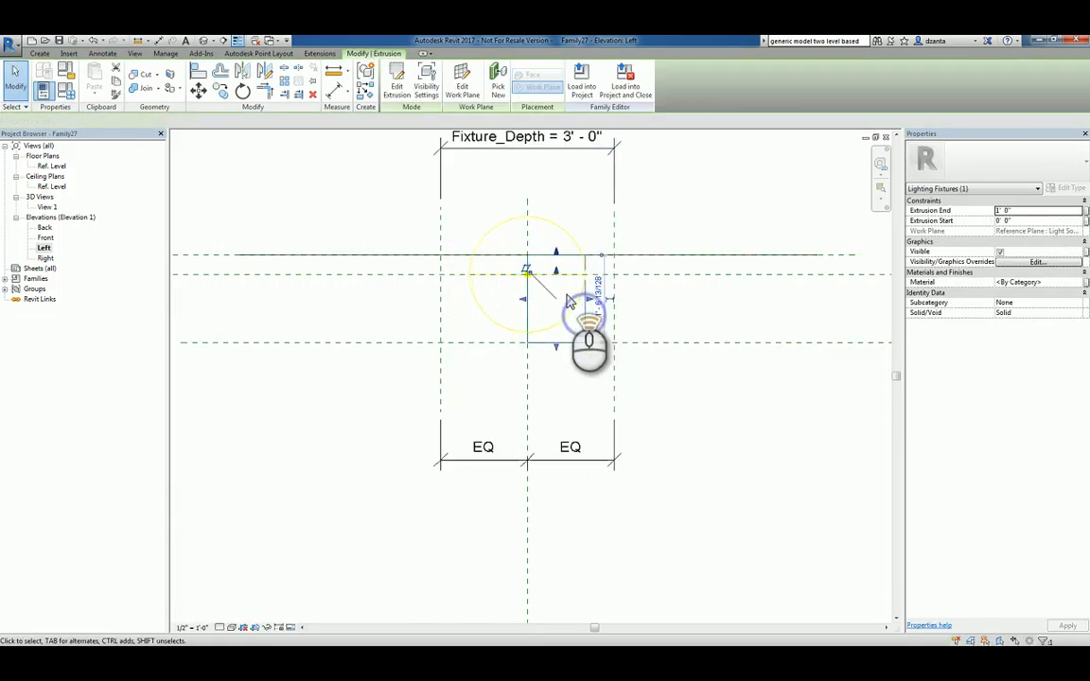
scroll(577, 307, "up", 2)
left_click_drag(594, 305, 631, 306)
left_click_drag(511, 300, 381, 300)
left_click(359, 423)
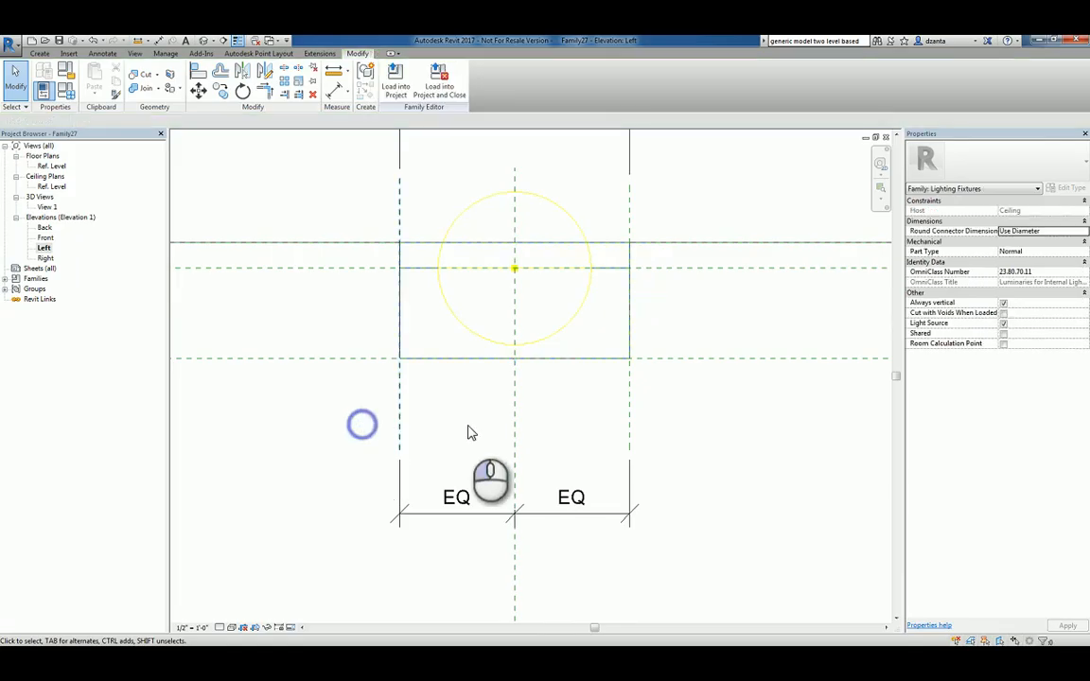
Show the fixture in the default 3D view with a shaded visual style, seen from below the ceiling.
left_click(196, 40)
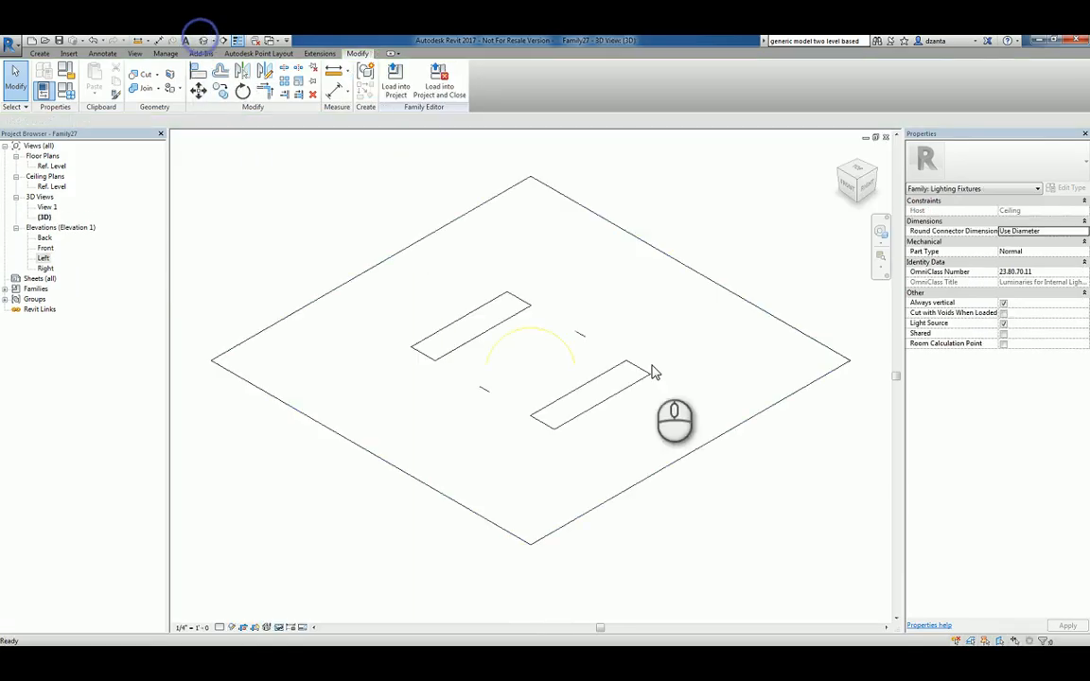
key("d")
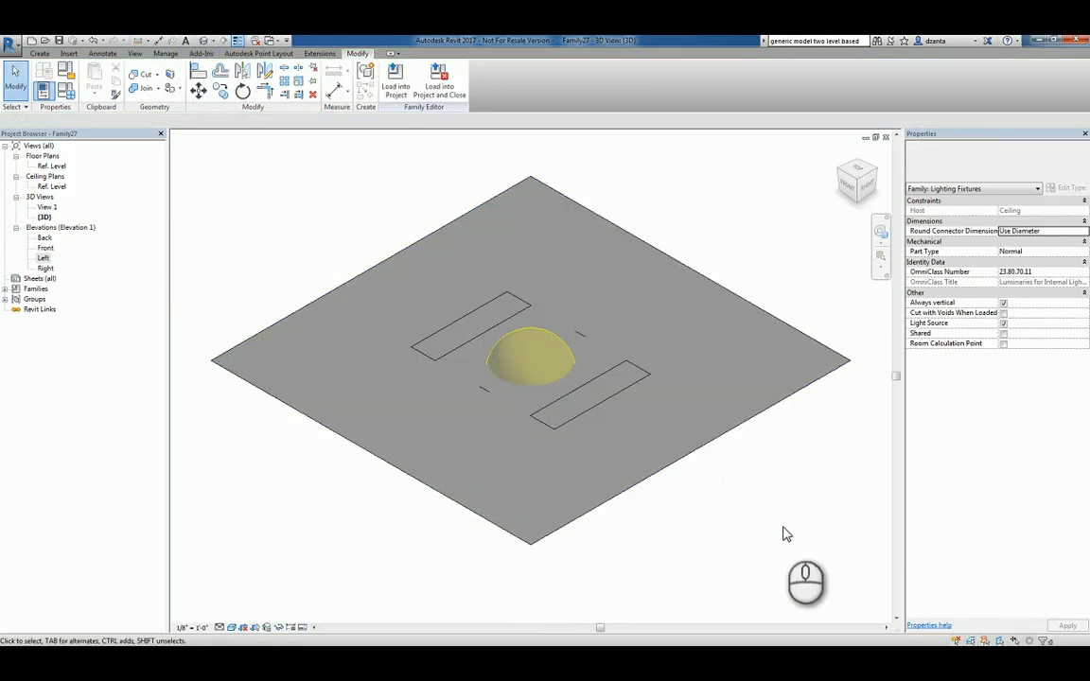
middle_click_drag(768, 537, 757, 280, "shift")
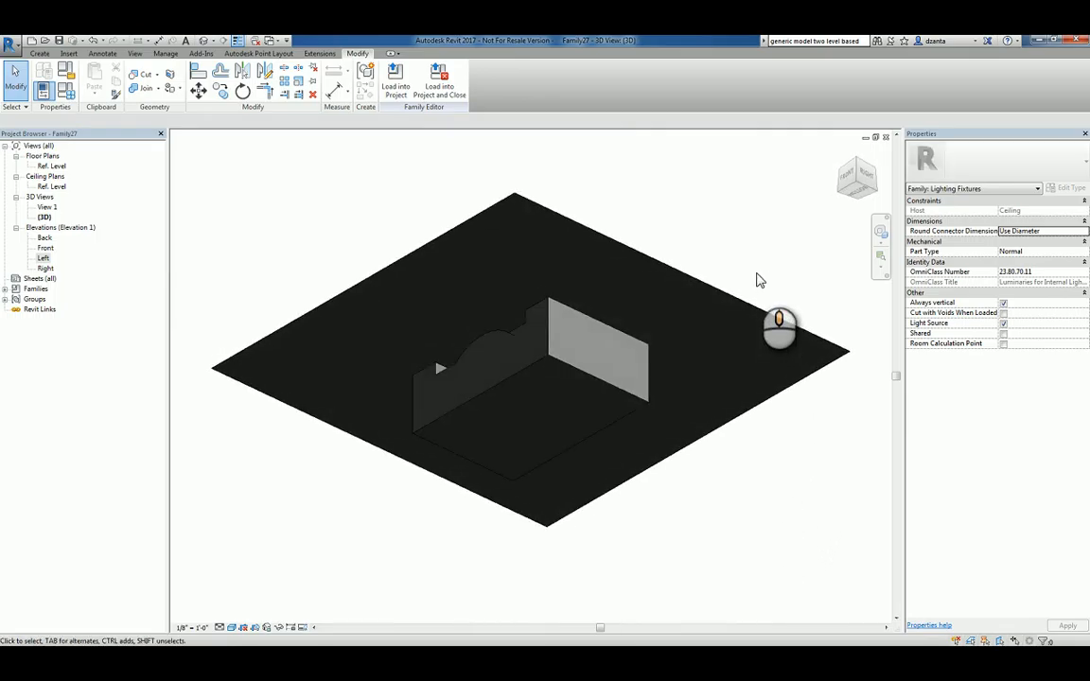
Associate the extrusion's Material property with a new type family parameter named Glass.
left_click(603, 372)
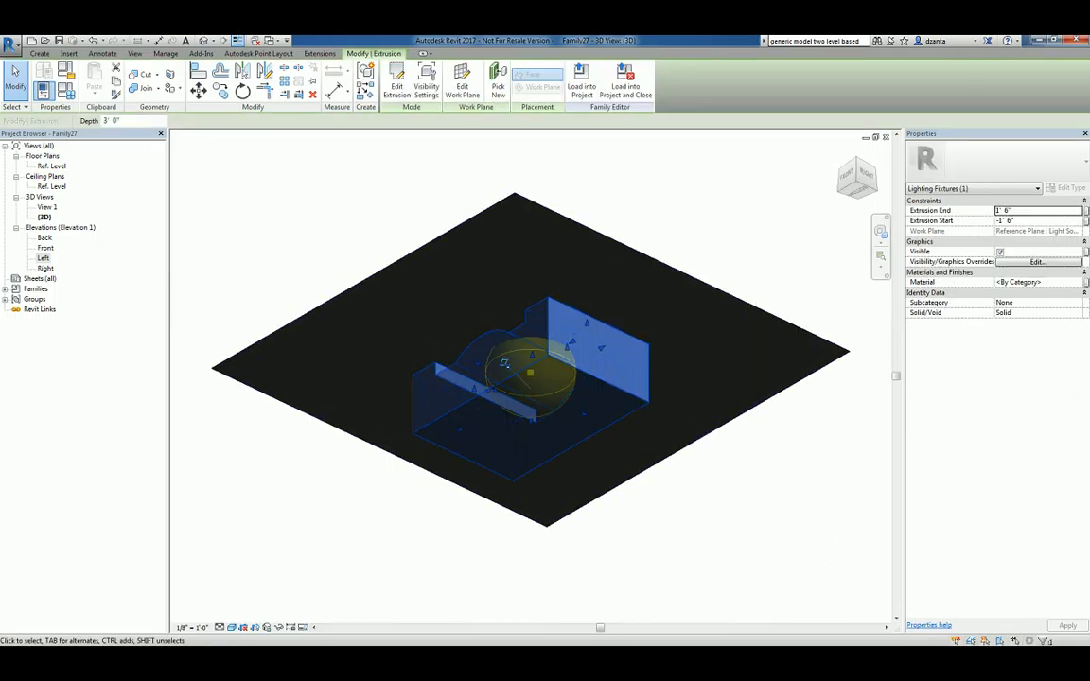
left_click(1086, 282)
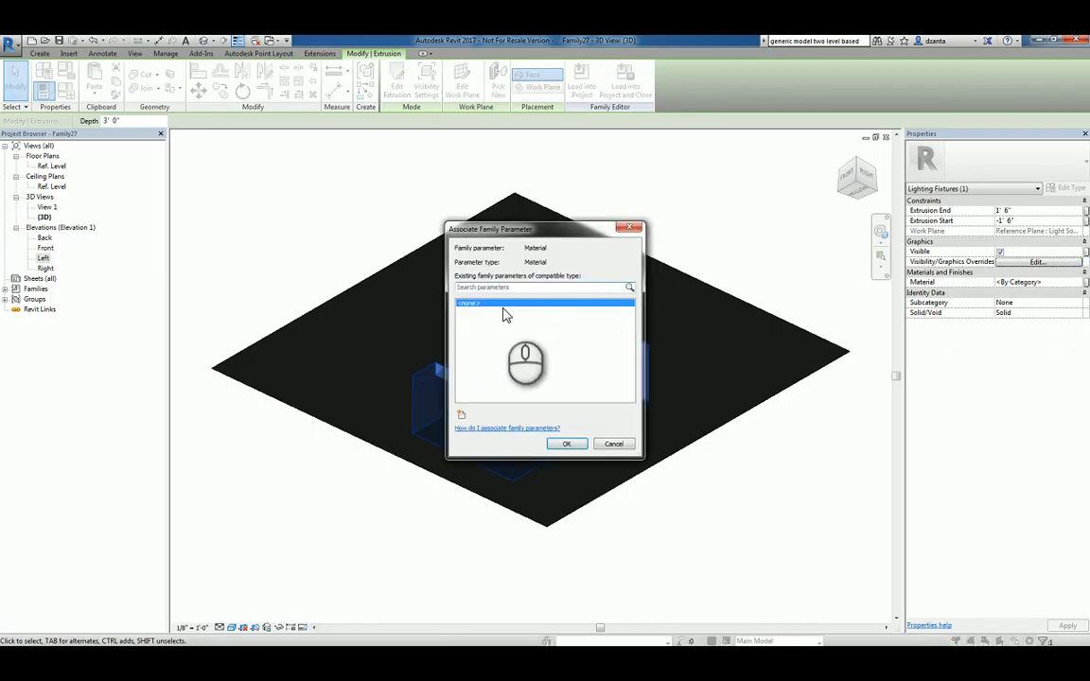
left_click(462, 415)
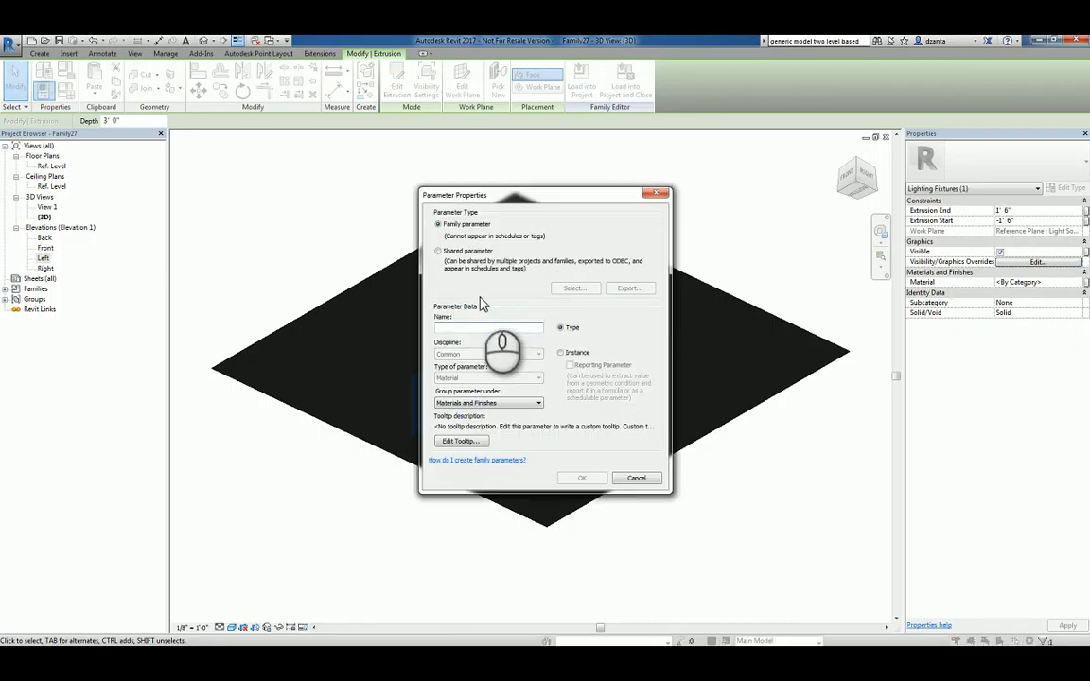
type("Glass")
key("Return")
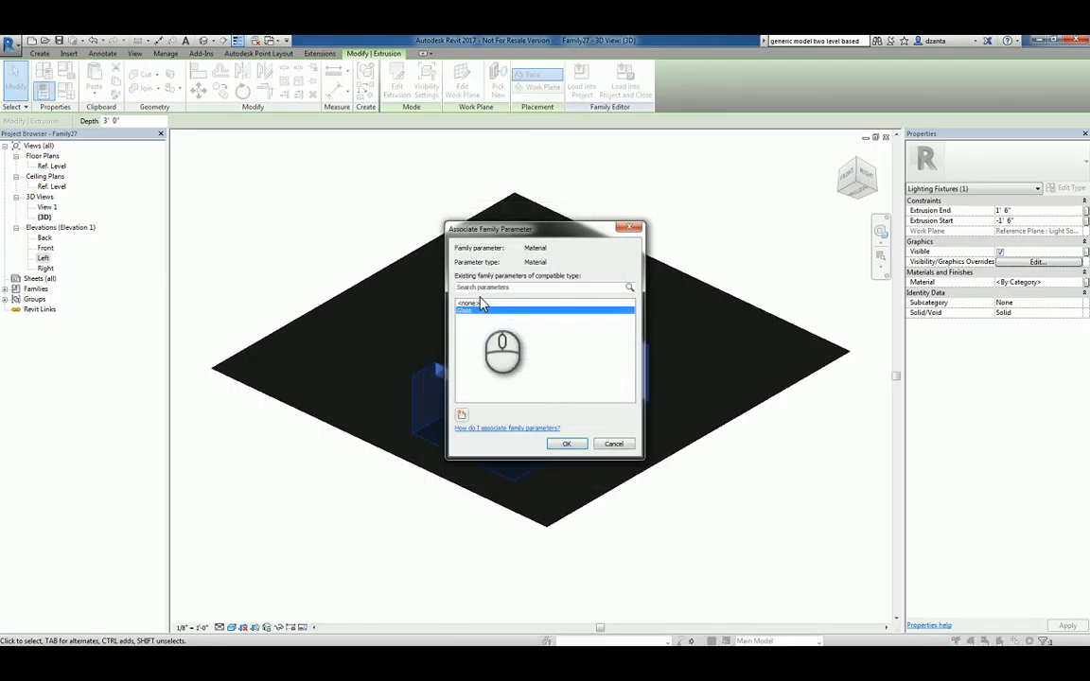
left_click(566, 444)
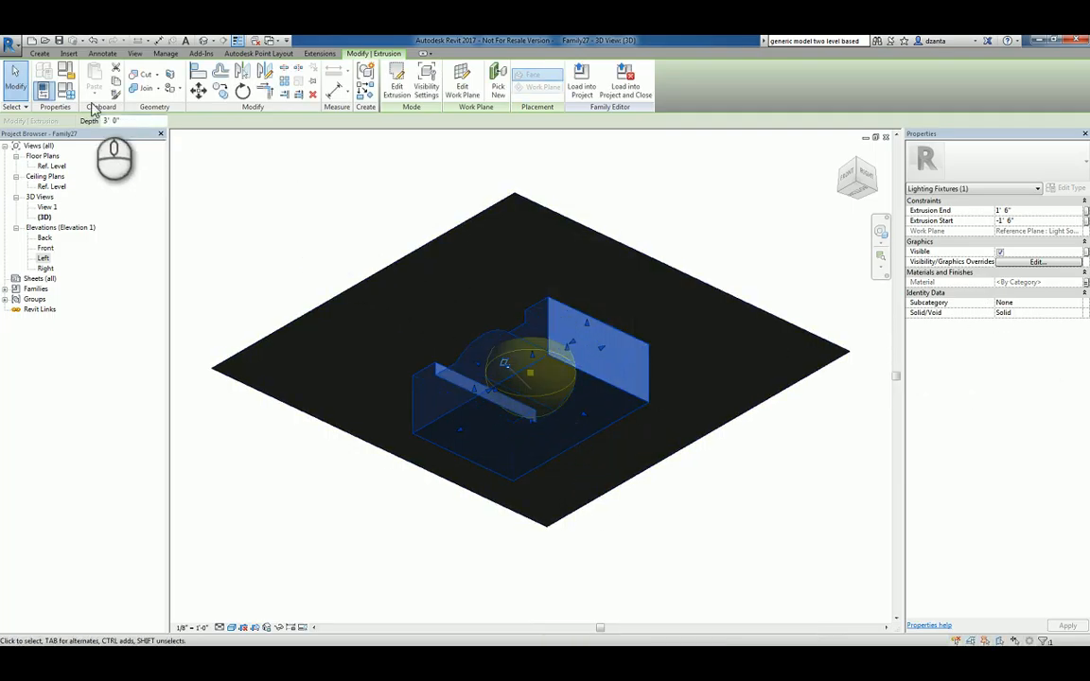
Rename the Glass material parameter of the family as Fixture_Material.
left_click(67, 89)
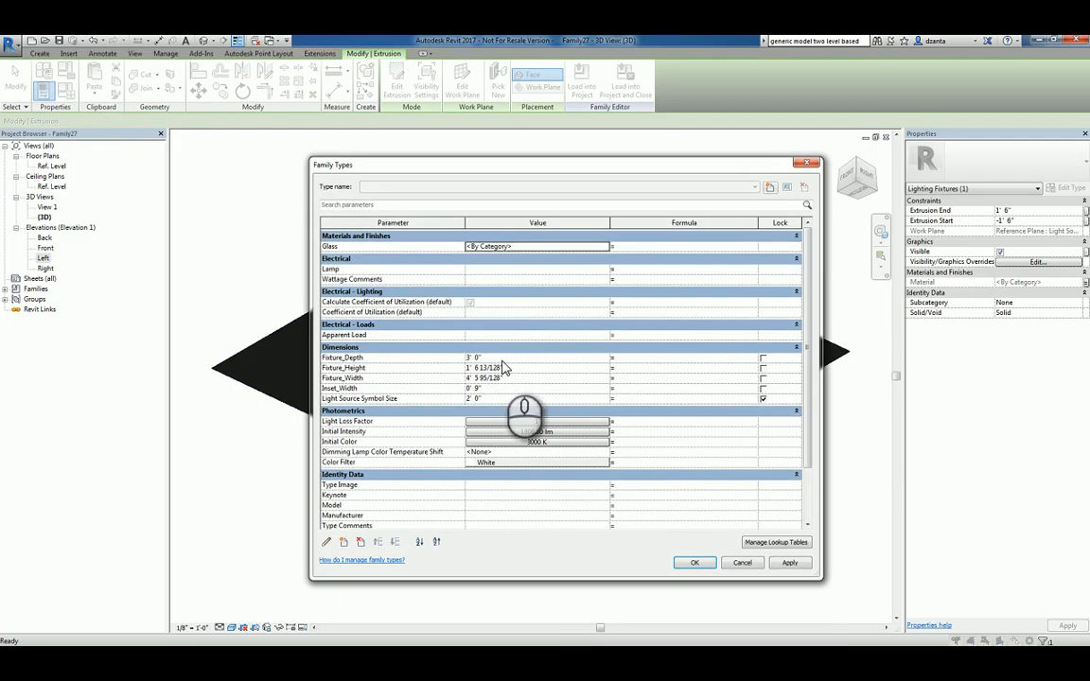
left_click(369, 246)
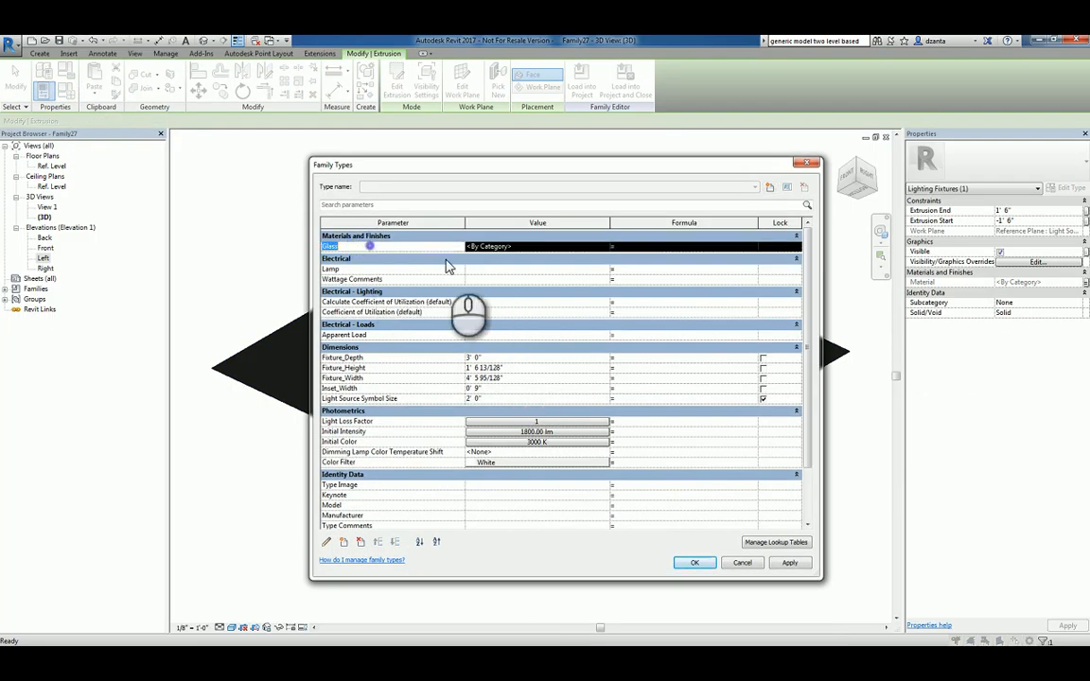
left_click(326, 542)
double_click(496, 356)
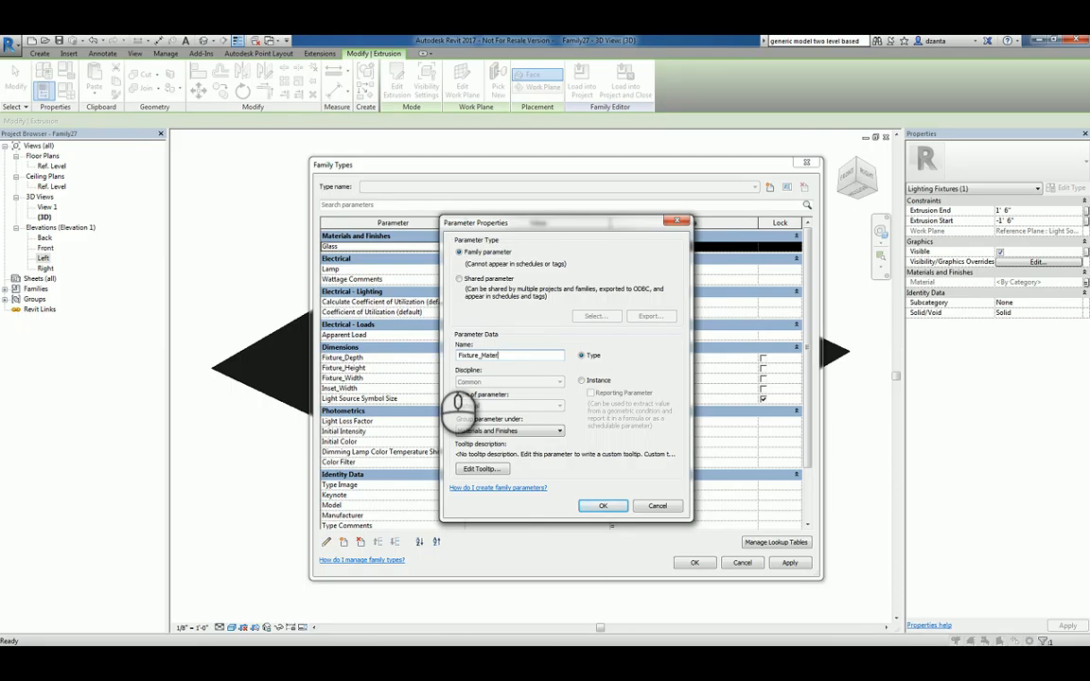
left_click(600, 506)
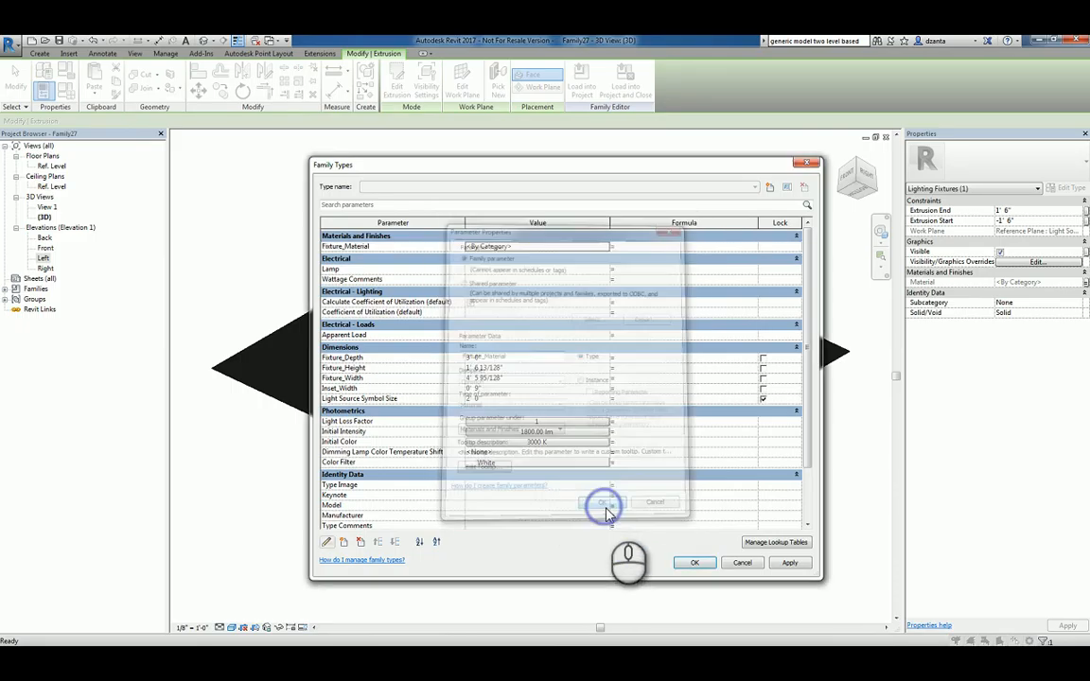
Assign the Glass material from the project materials to the Fixture_Material parameter and apply the family type settings.
left_click(611, 248)
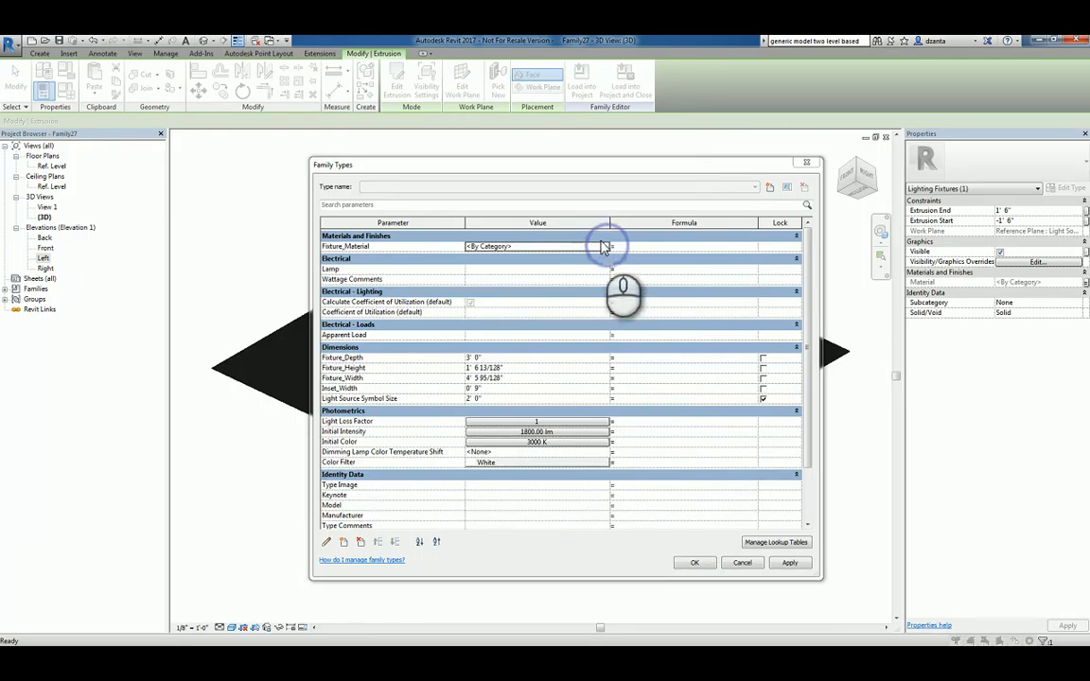
left_click(260, 158)
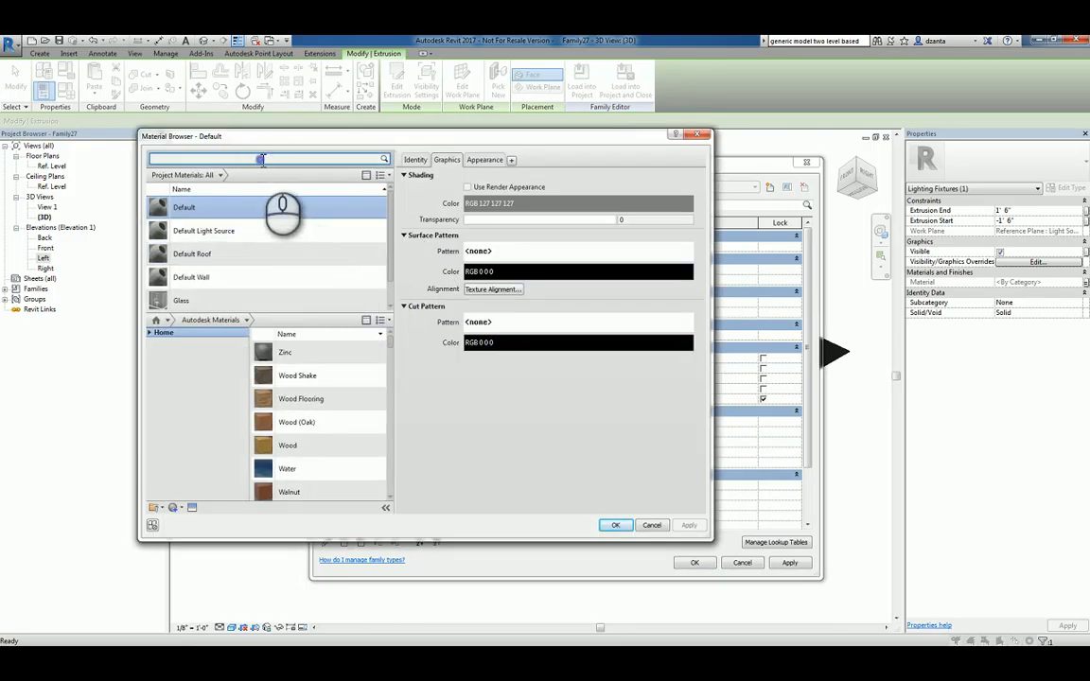
type("glass")
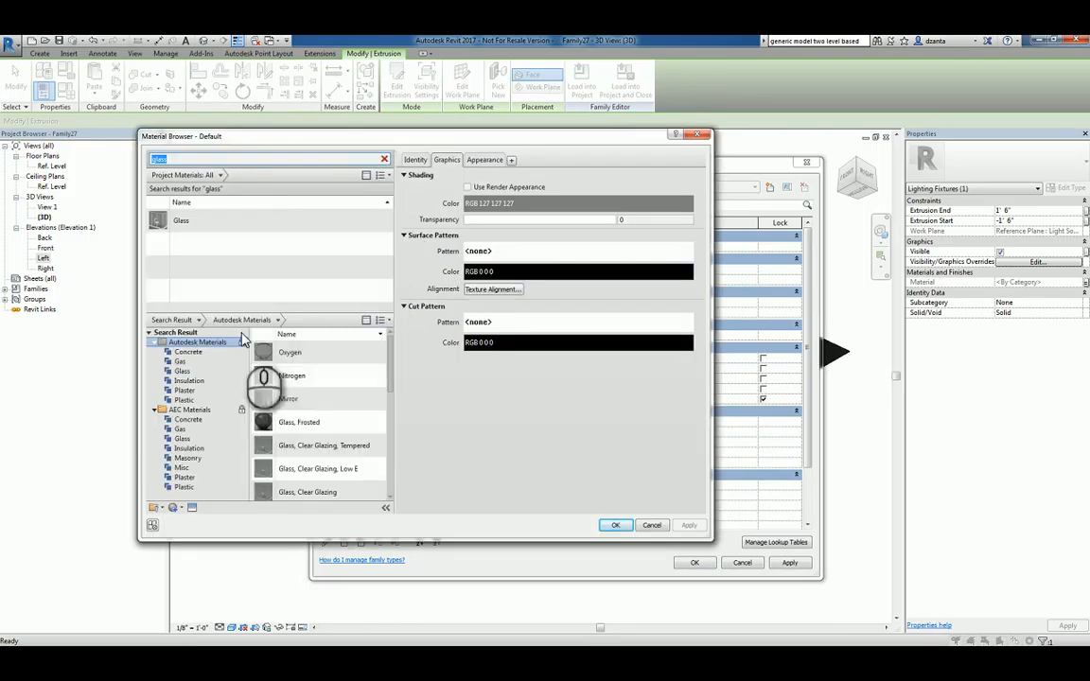
left_click(230, 222)
double_click(230, 222)
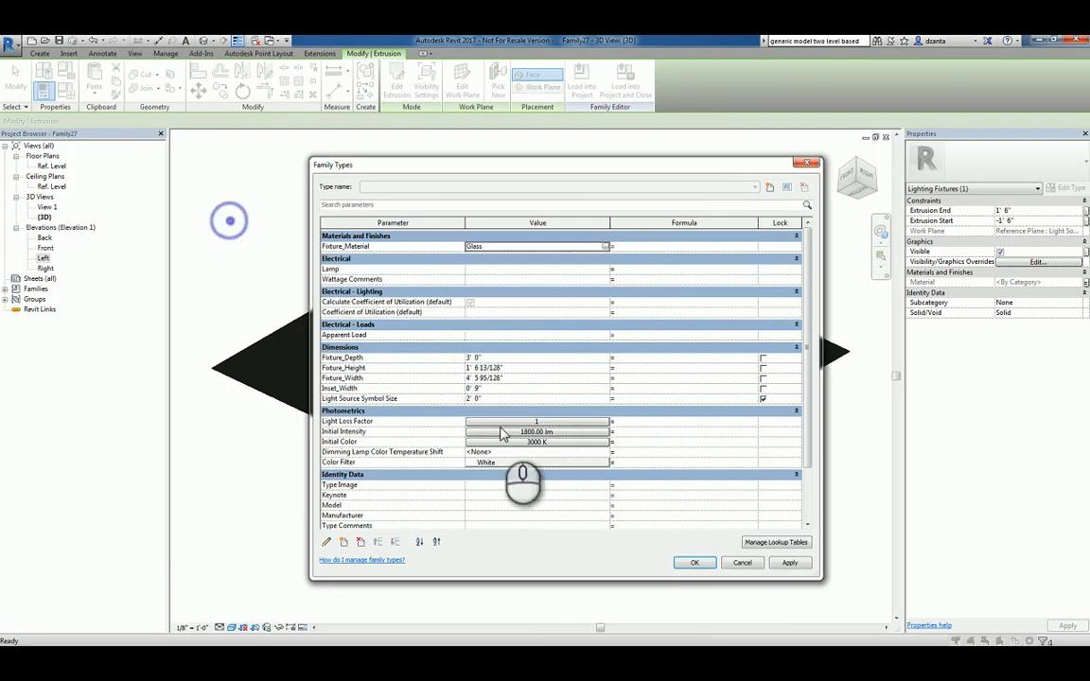
left_click(695, 563)
left_click(752, 533)
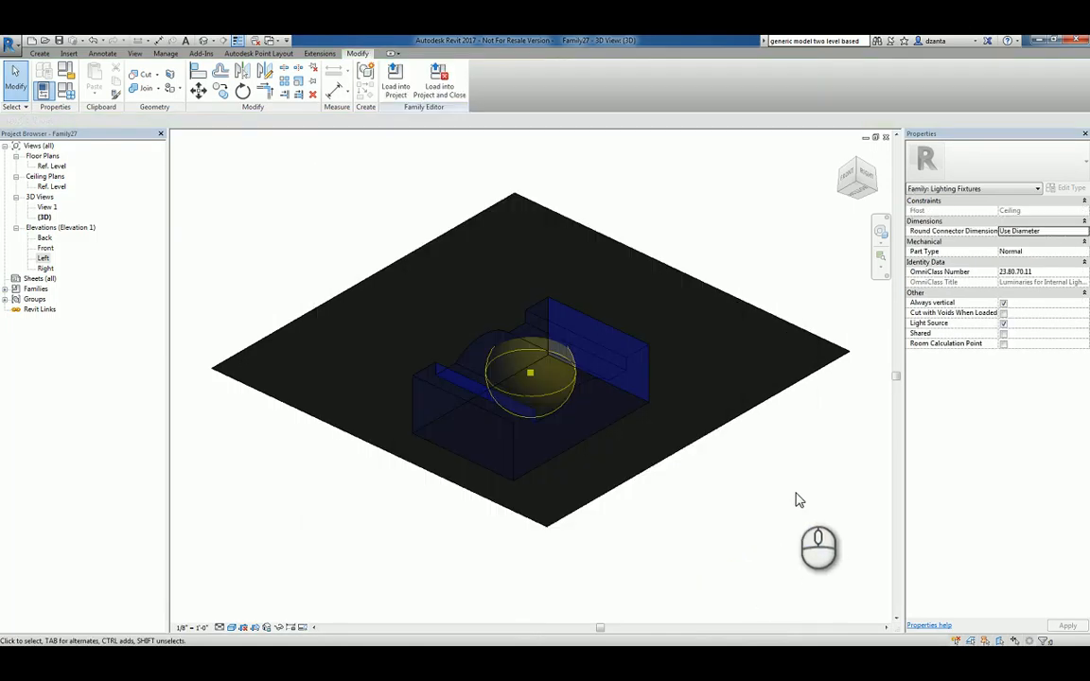
Save the family as Custom Light Fixture Ceiling Based in the Families - How To Guide folder.
middle_click_drag(773, 507, 337, 588, "shift")
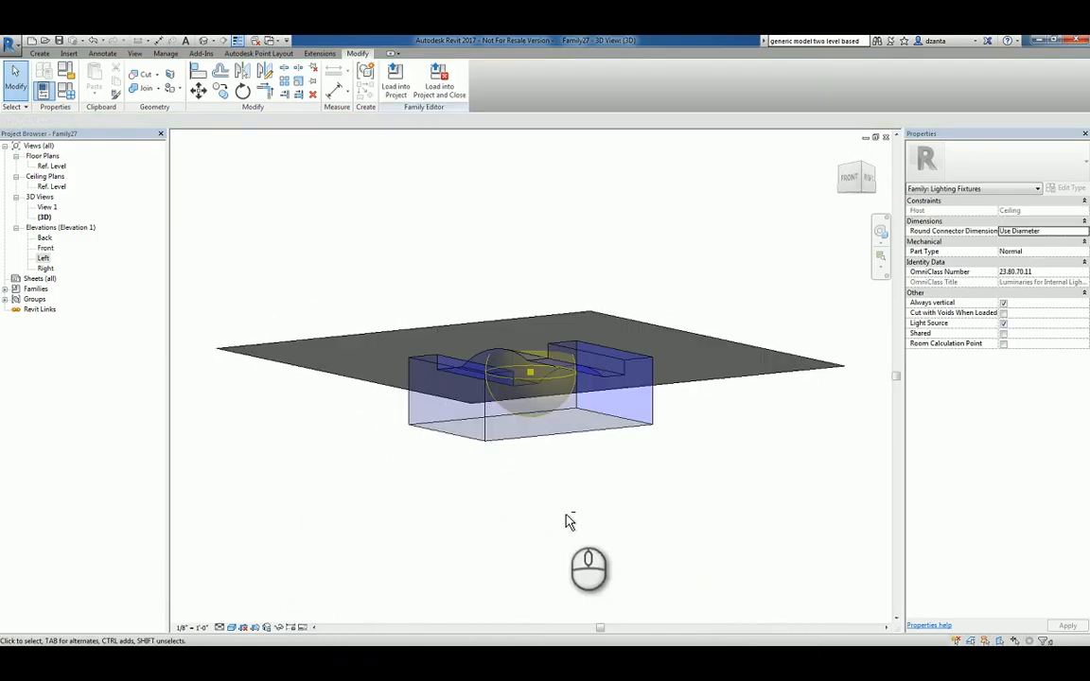
middle_click_drag(567, 515, 530, 518, "shift")
middle_click_drag(603, 464, 613, 580, "shift")
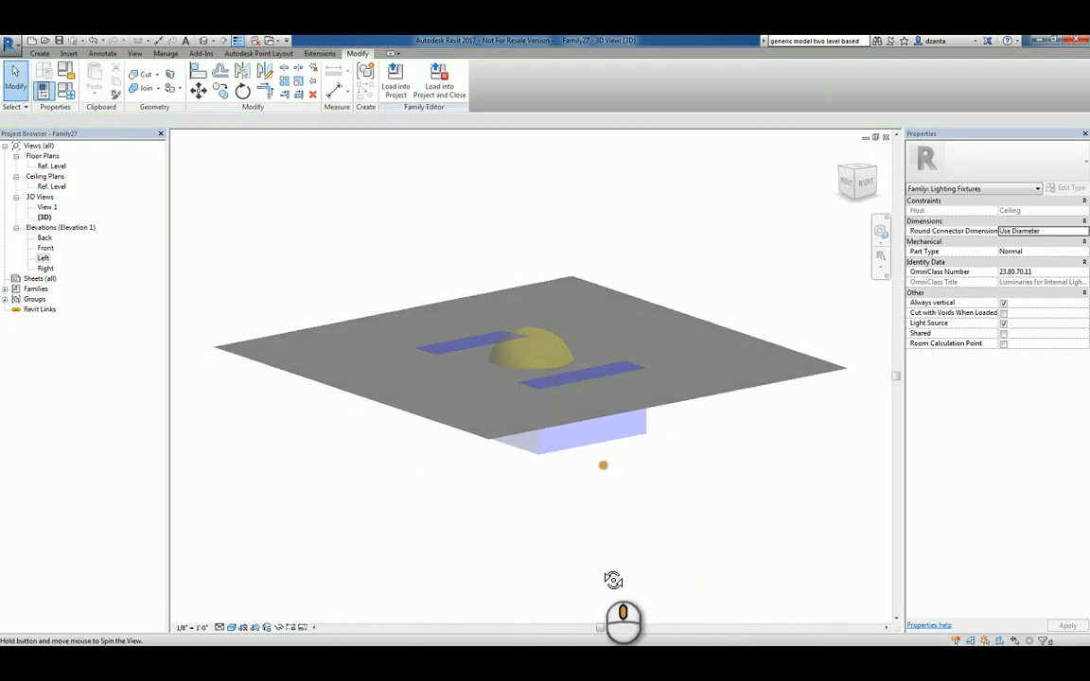
left_click(9, 43)
mouse_move(37, 171)
left_click(161, 148)
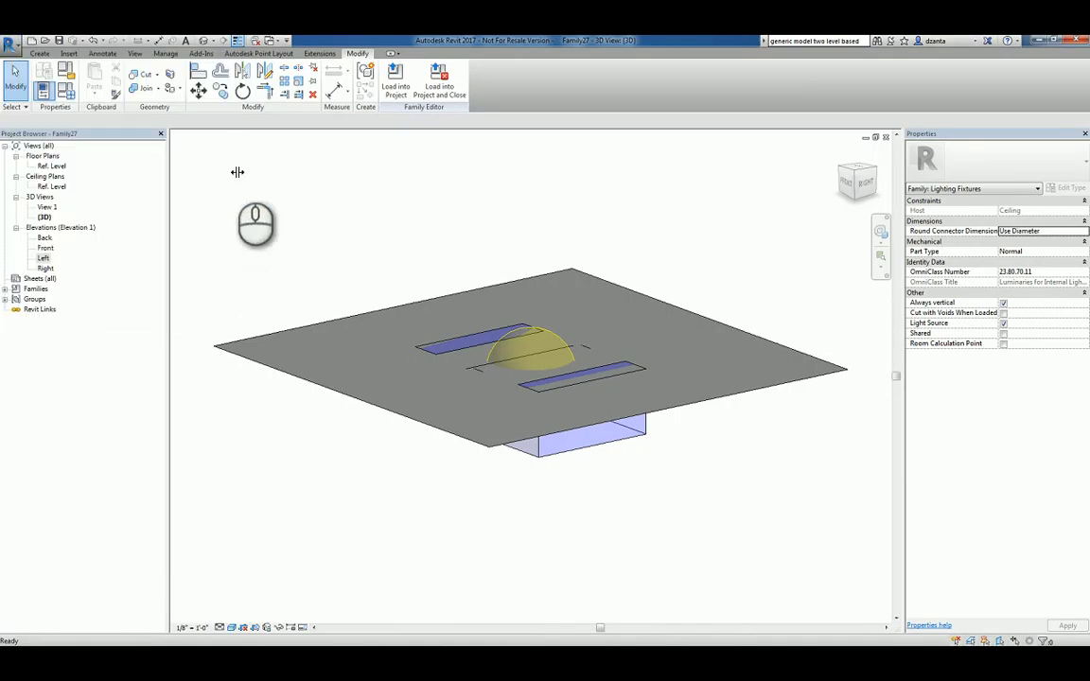
type("C")
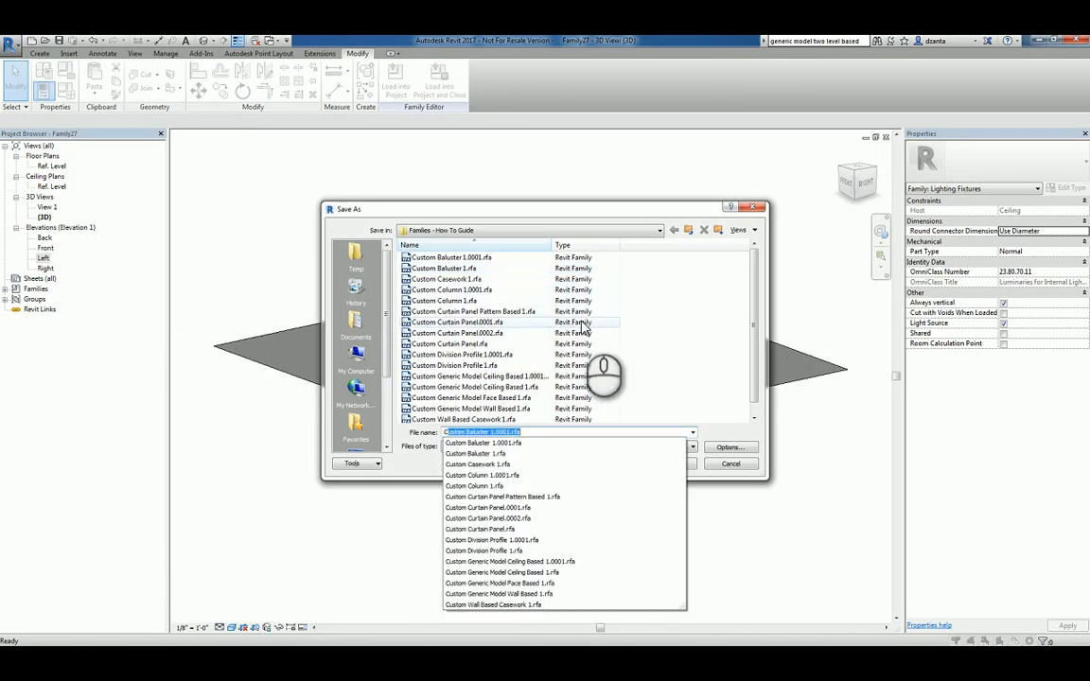
type("ustom Light Fixture Ceiling Based")
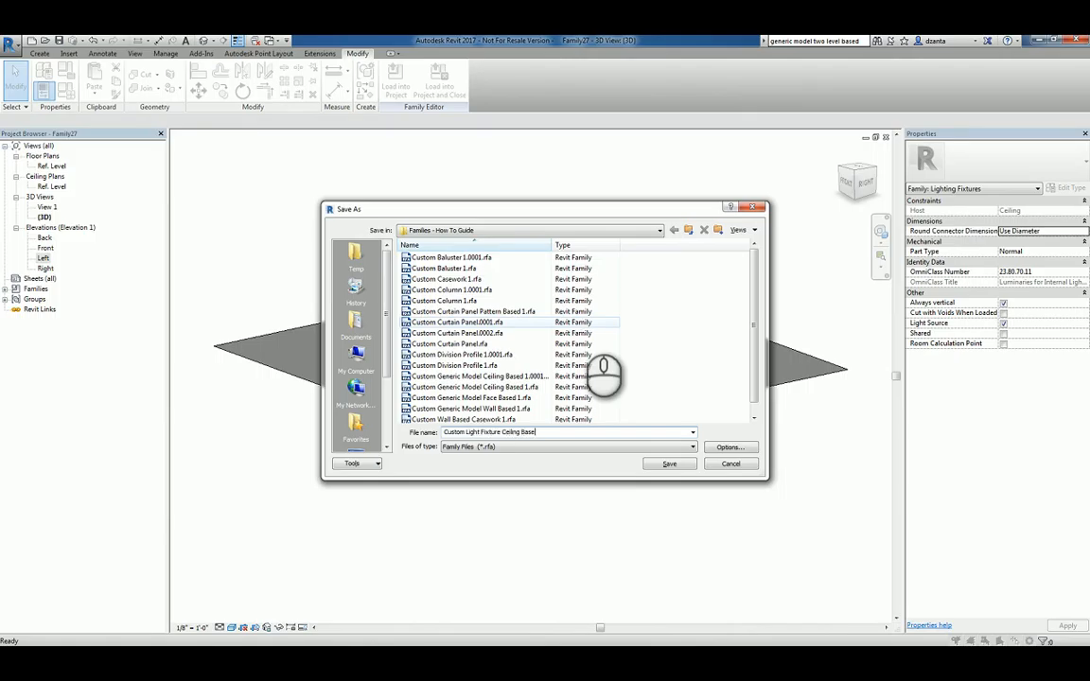
left_click(666, 465)
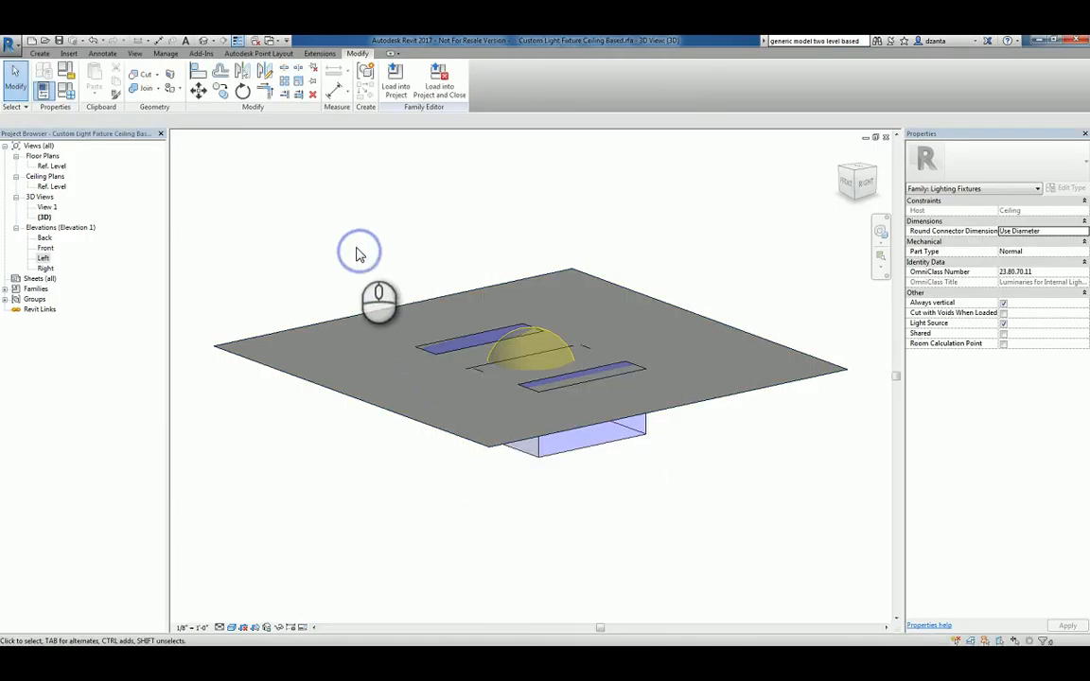
Create a new project from the Architectural Template and open its Level 1 ceiling plan.
left_click(32, 41)
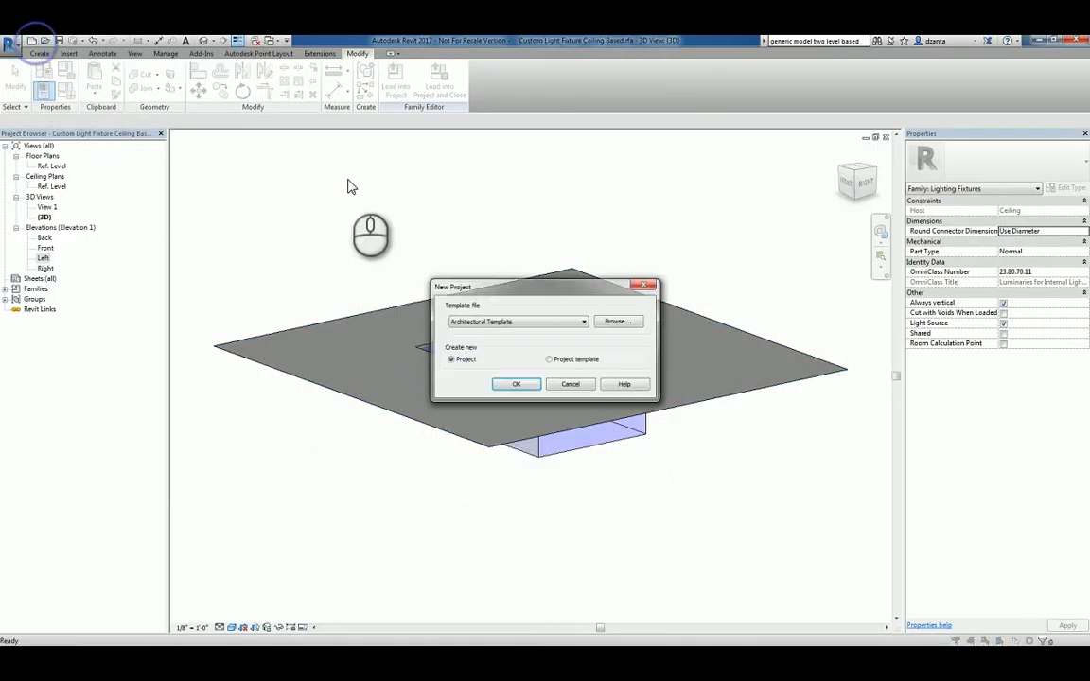
left_click(504, 381)
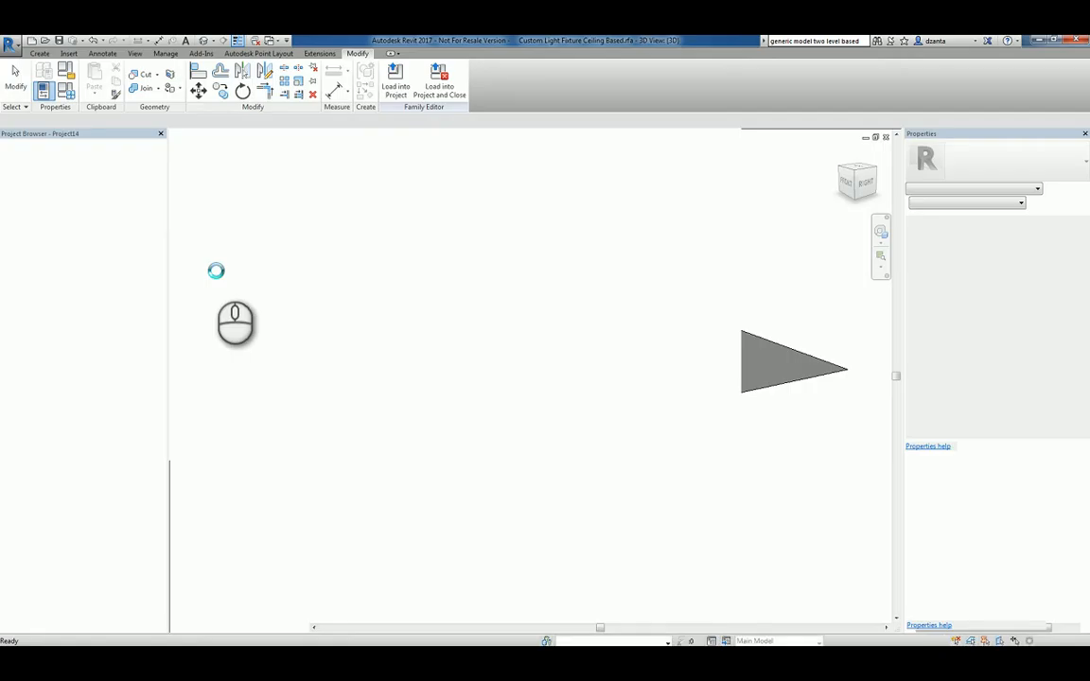
double_click(47, 207)
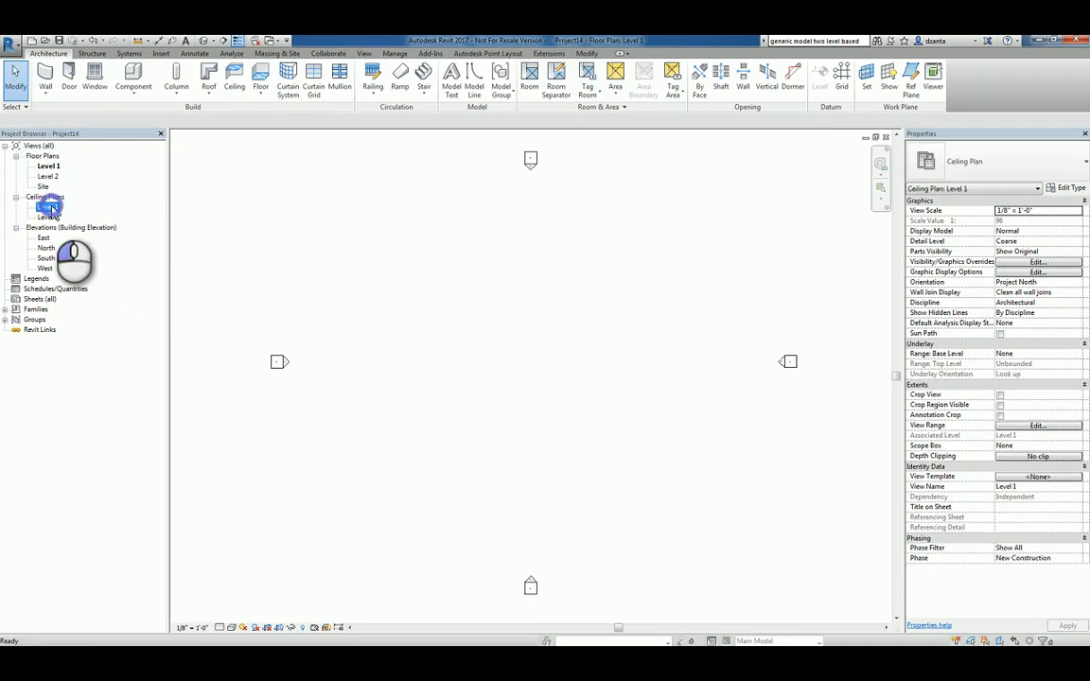
Sketch a rectangular 2' x 4' ACT System ceiling about 15'-6" by 15'-0" at the centre of the Level 1 ceiling plan.
left_click(234, 85)
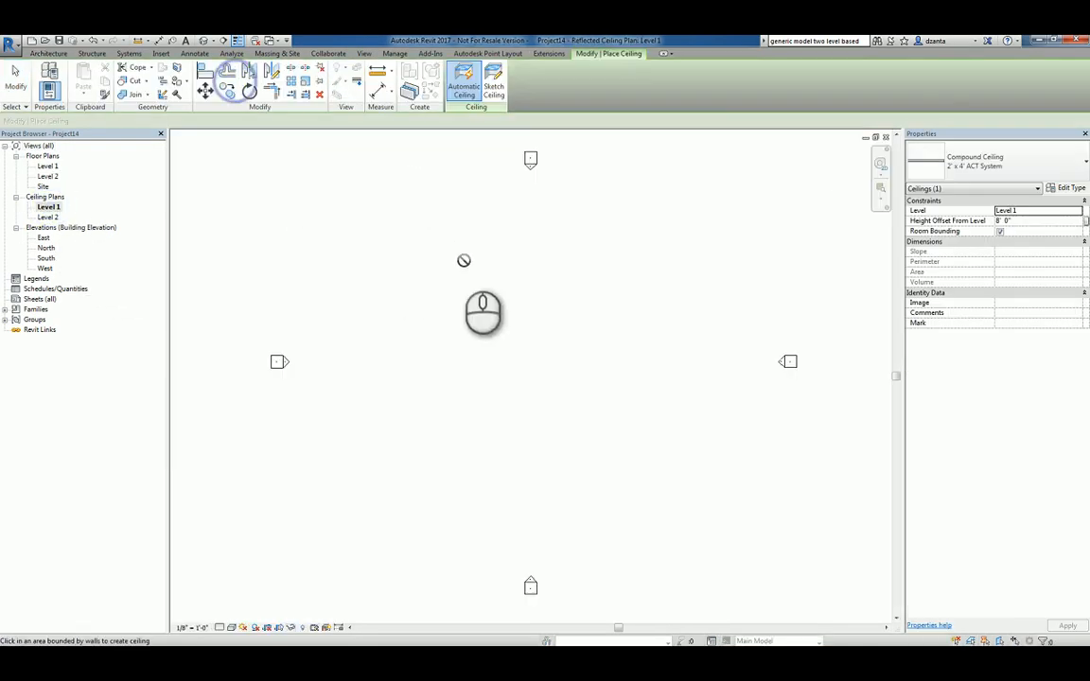
left_click(490, 83)
left_click(551, 69)
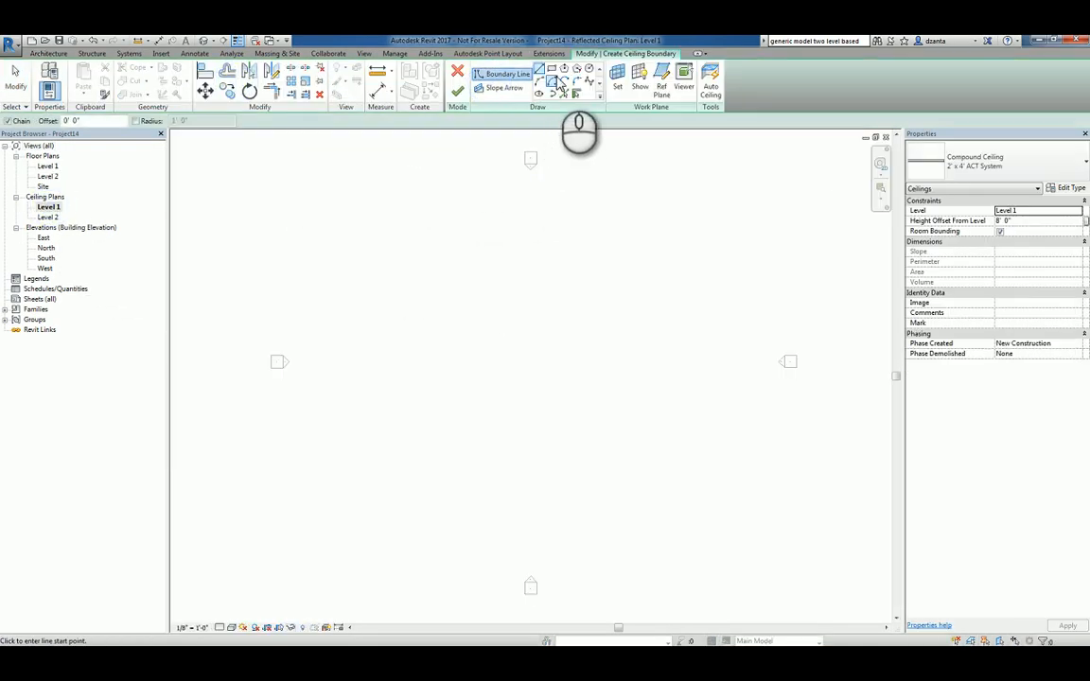
left_click(521, 320)
left_click(567, 373)
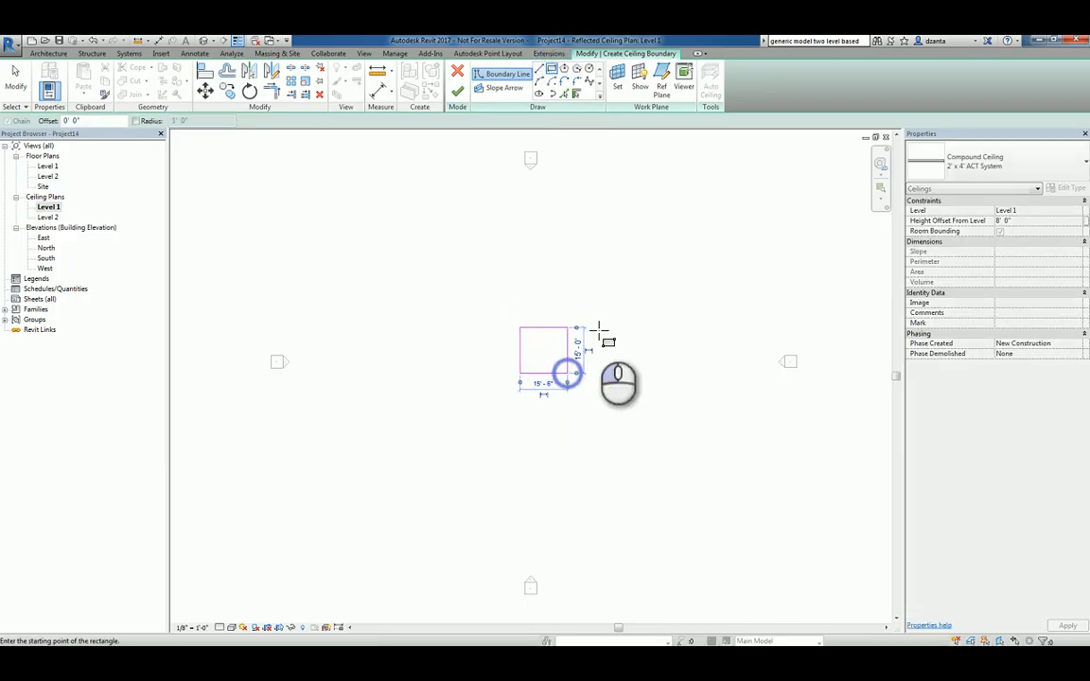
left_click(458, 90)
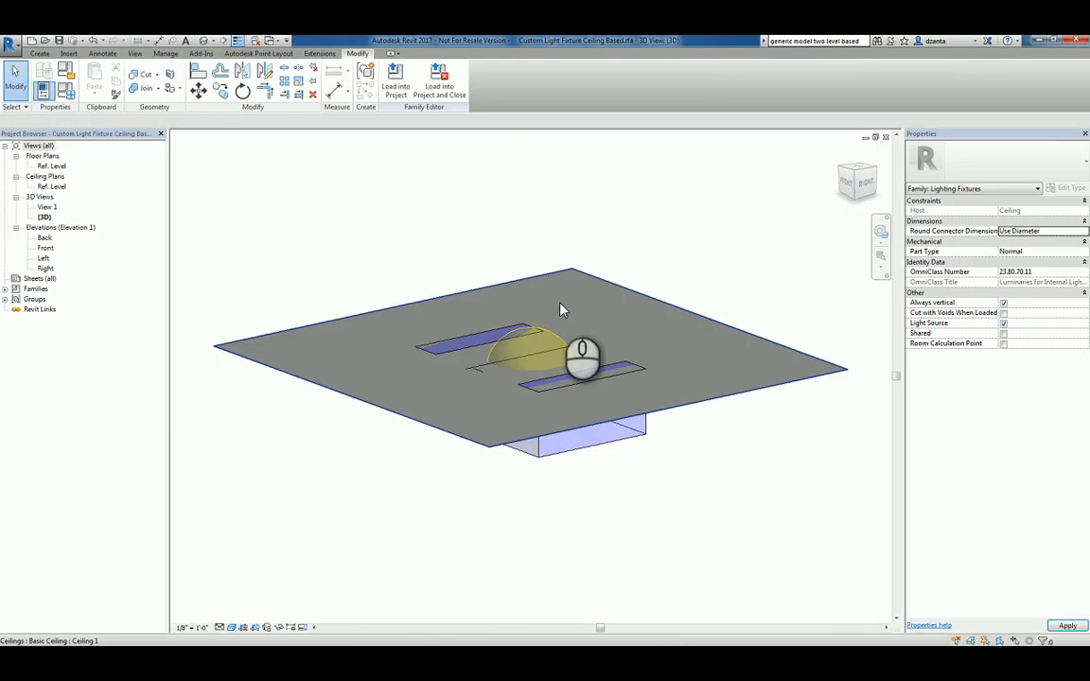
Load the light fixture family into the new project and return to the Level 1 ceiling plan.
left_click(397, 88)
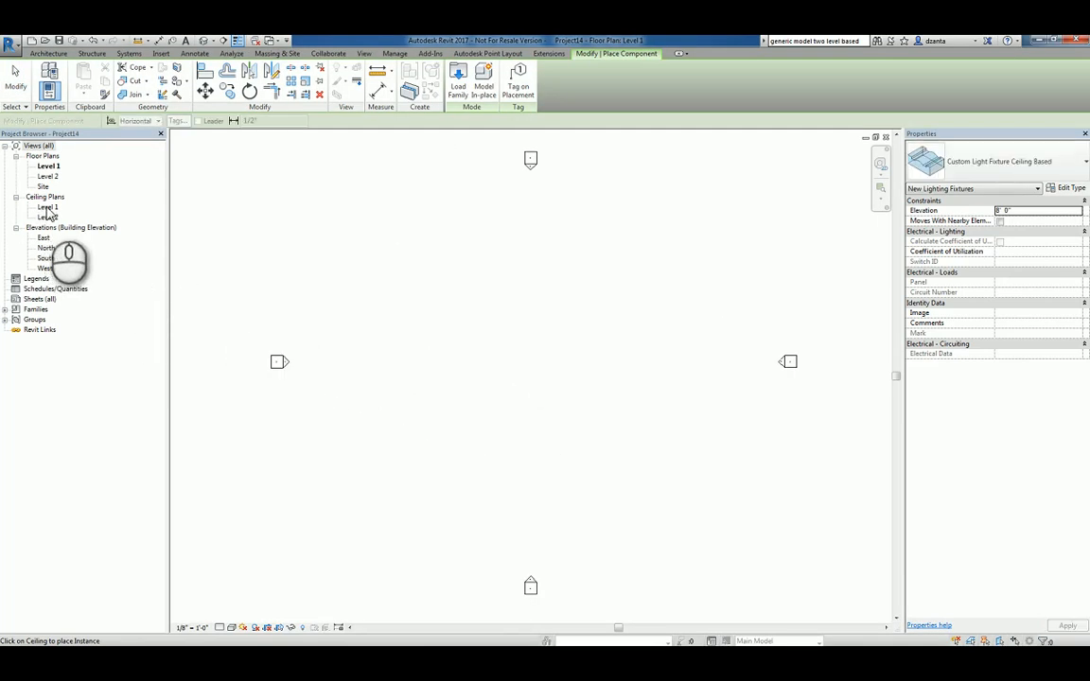
double_click(47, 207)
Place three instances of the Custom Light Fixture Ceiling Based type at different spots on the ceiling grid.
left_click(5, 309)
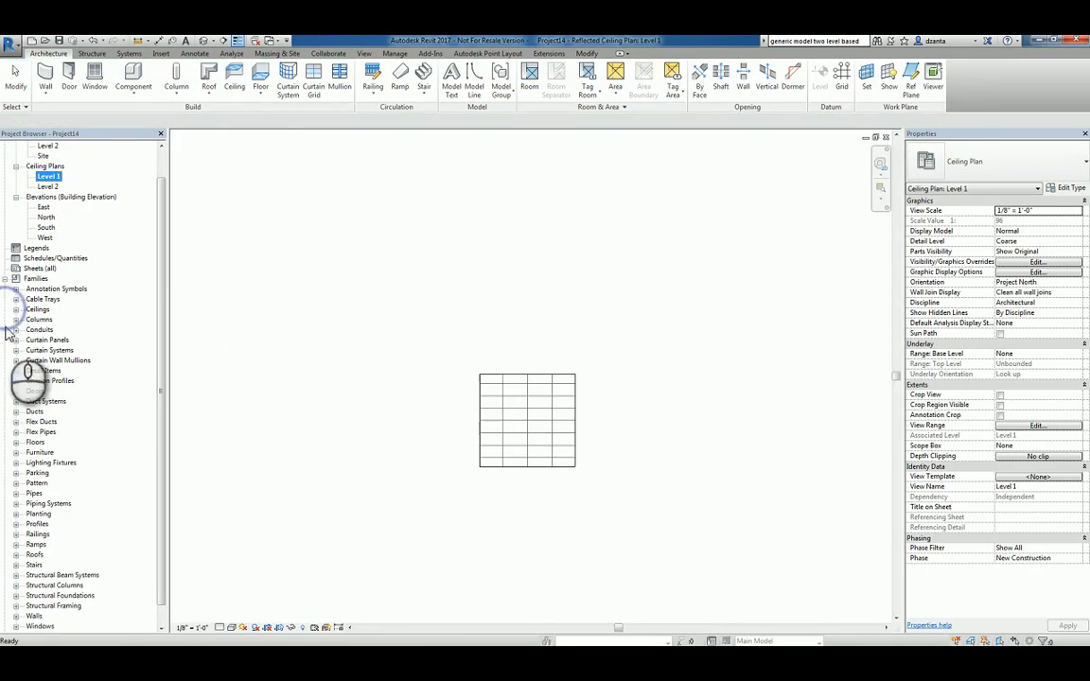
scroll(17, 445, "down", 2)
left_click(16, 453)
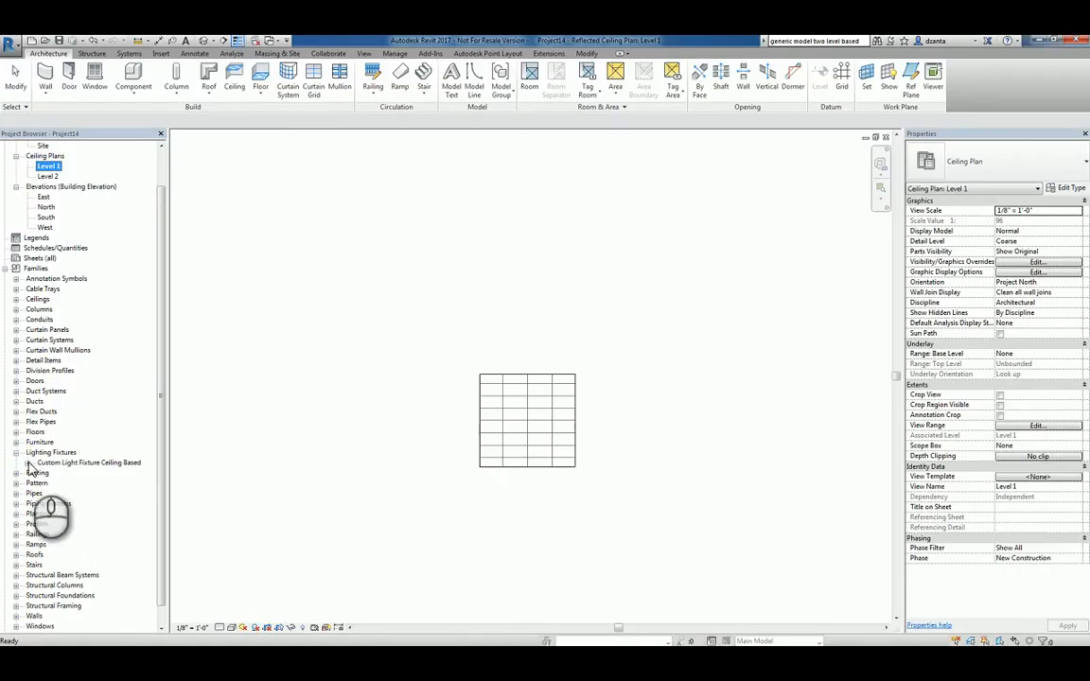
left_click(28, 462)
left_click(58, 472)
right_click(76, 473)
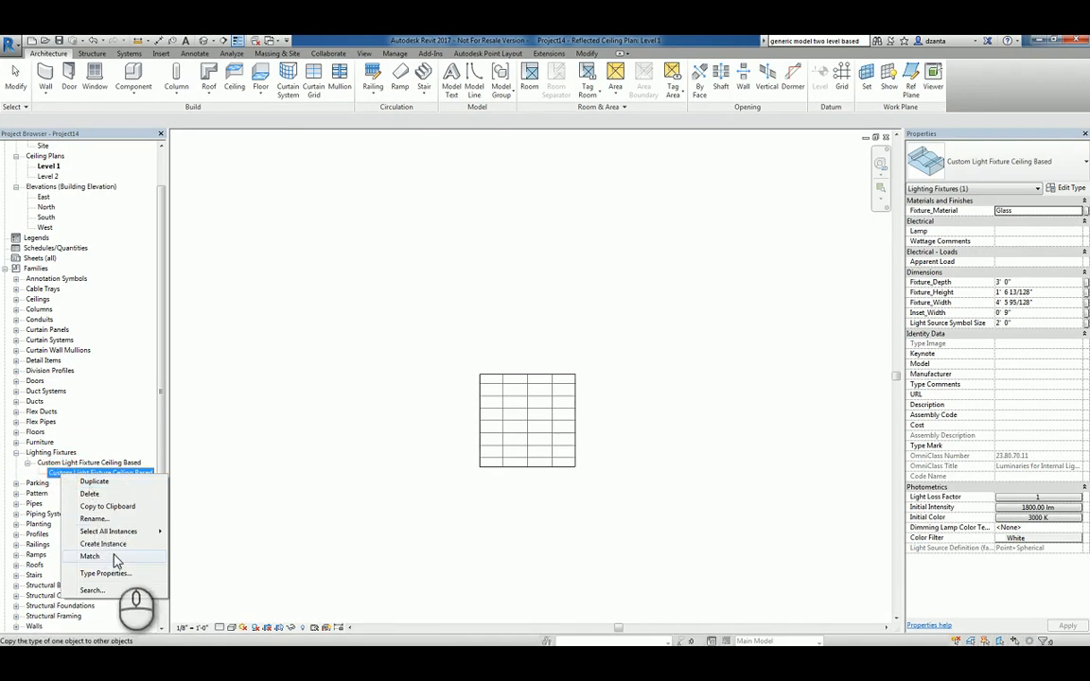
left_click(115, 546)
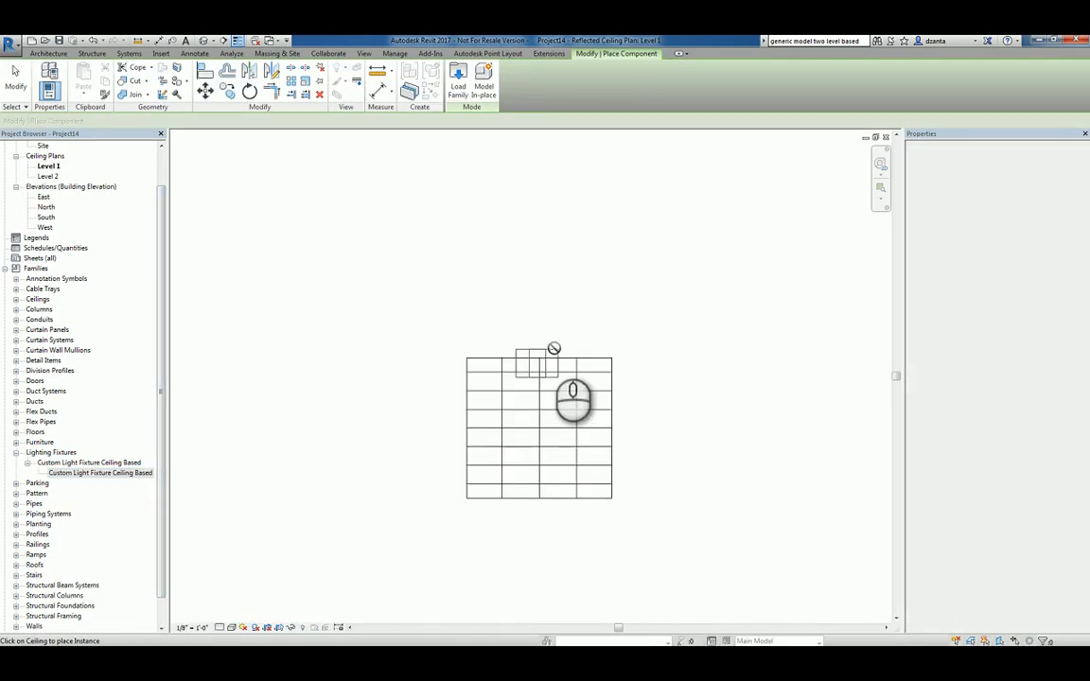
left_click(512, 411)
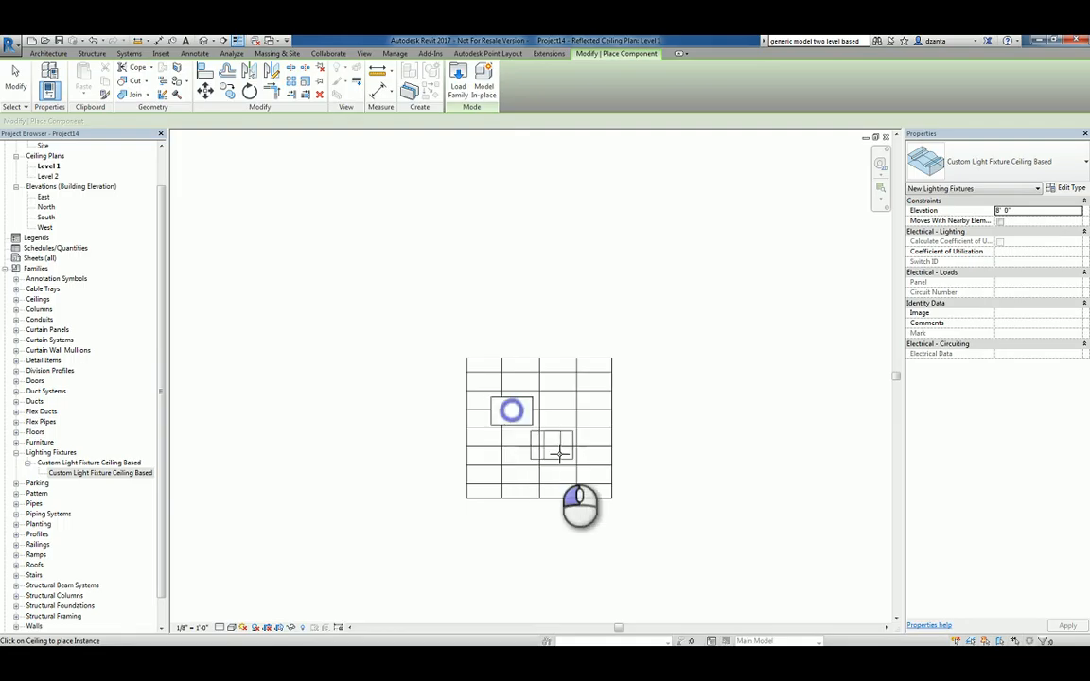
left_click(573, 457)
left_click(579, 382)
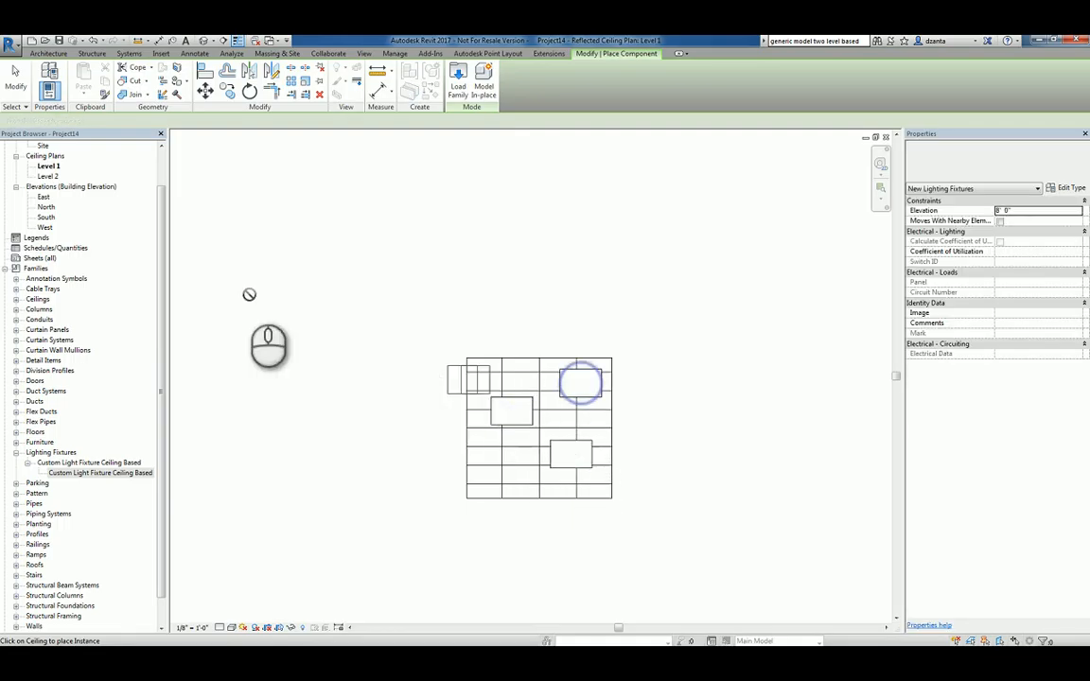
left_click(16, 80)
Display the Level 1 ceiling plan with a shaded visual style.
left_click(280, 190)
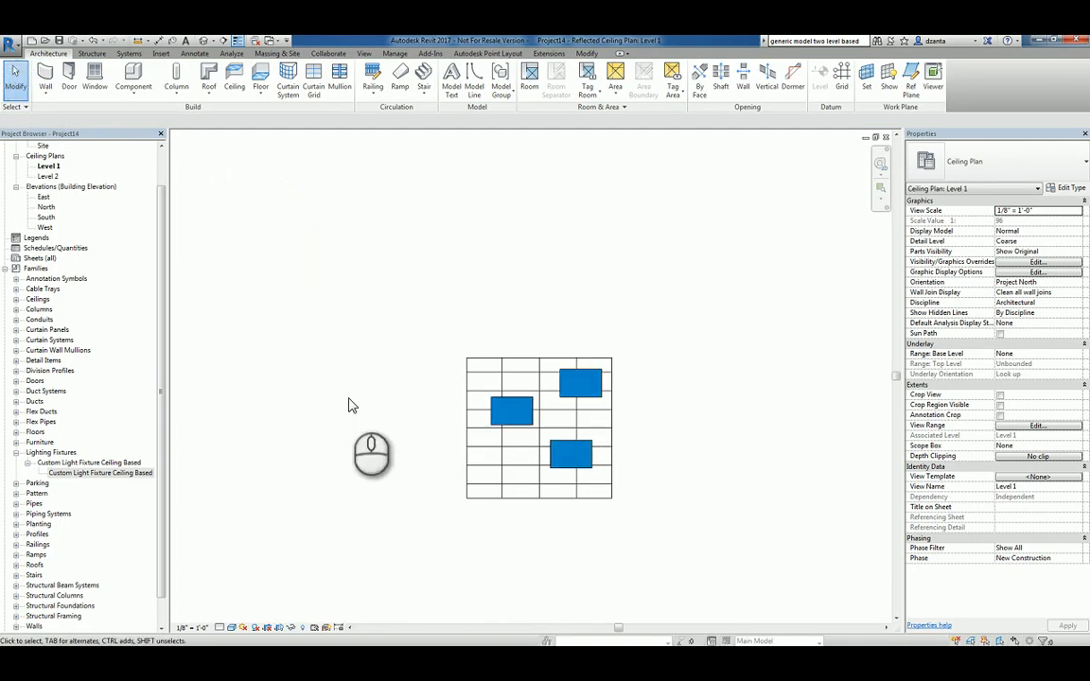
scroll(348, 406, "up", 2)
middle_click_drag(462, 470, 416, 474)
left_click(396, 484)
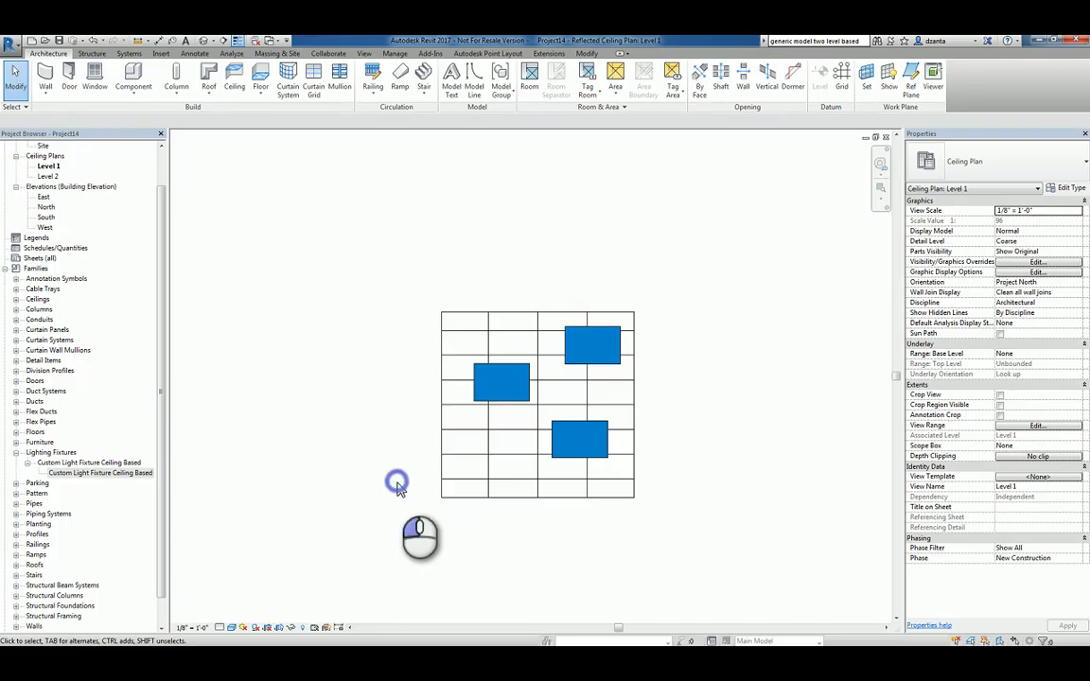
Turn on the Light Source subcategory of Lighting Fixtures in the ceiling plan's visibility/graphic overrides.
key("v")
key("v")
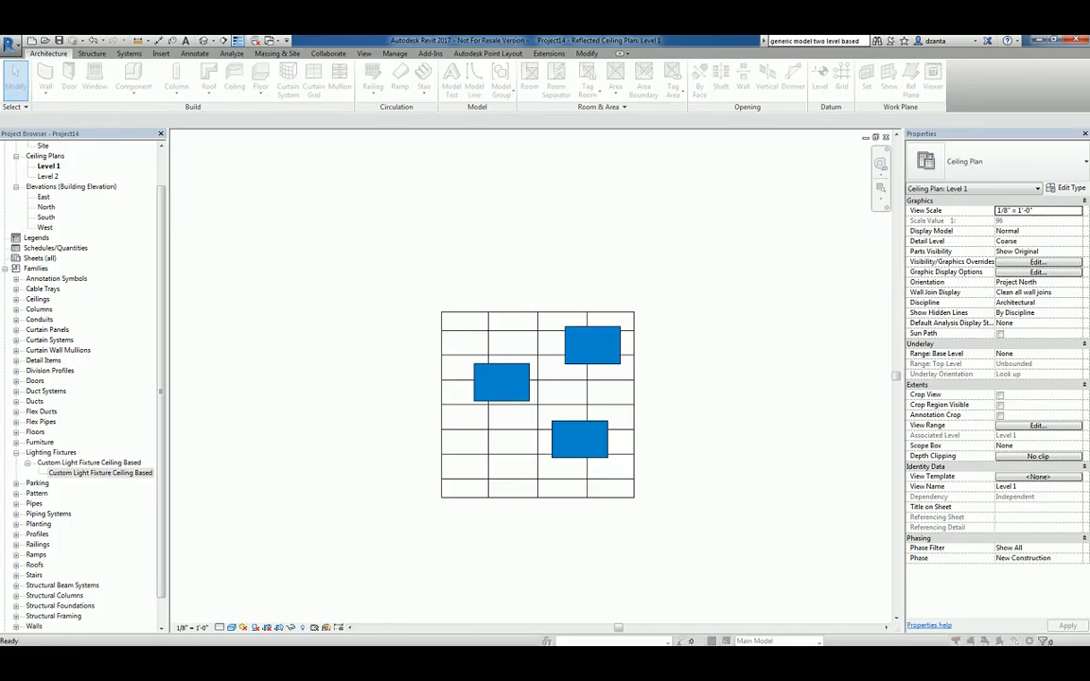
left_click_drag(1085, 227, 569, 208)
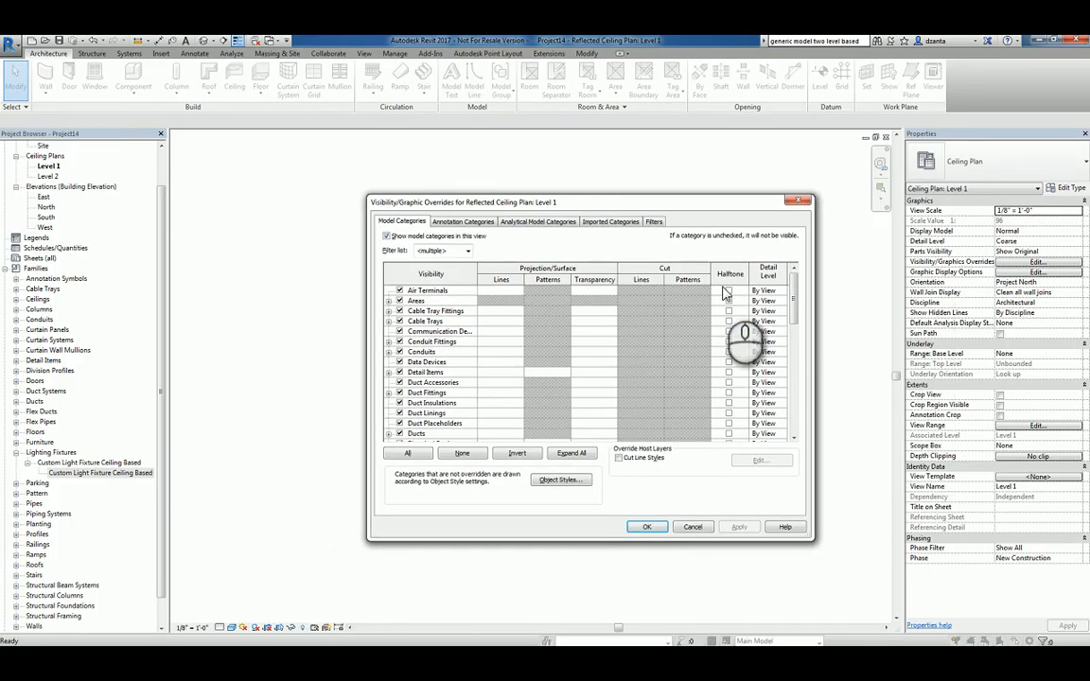
left_click_drag(793, 318, 793, 383)
left_click(389, 342)
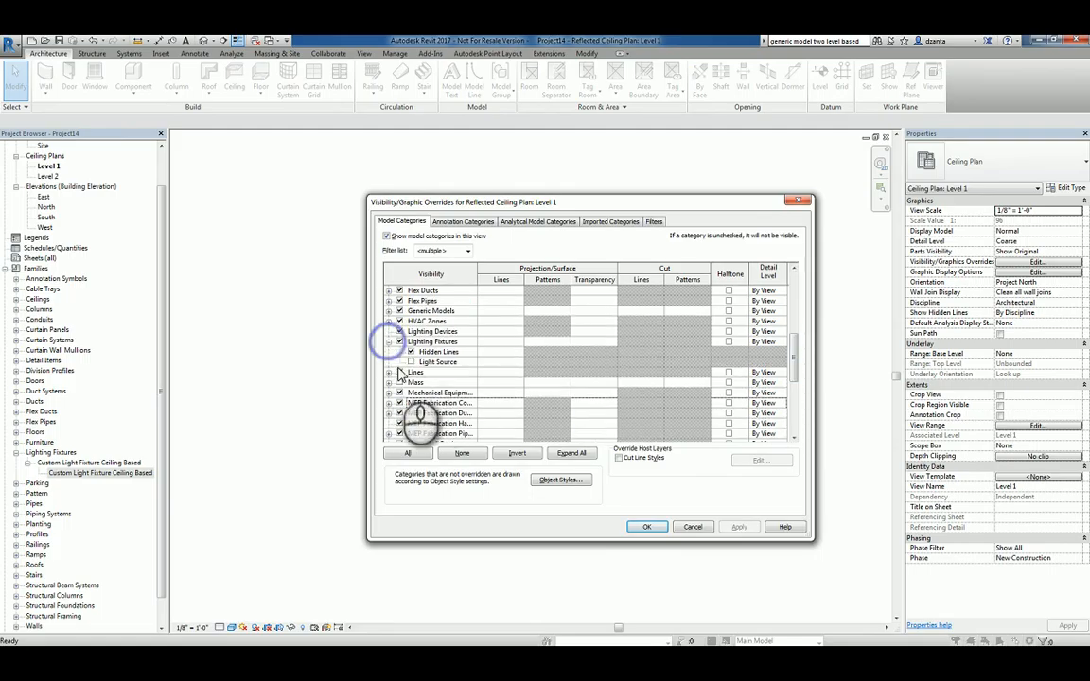
left_click(411, 362)
left_click(646, 527)
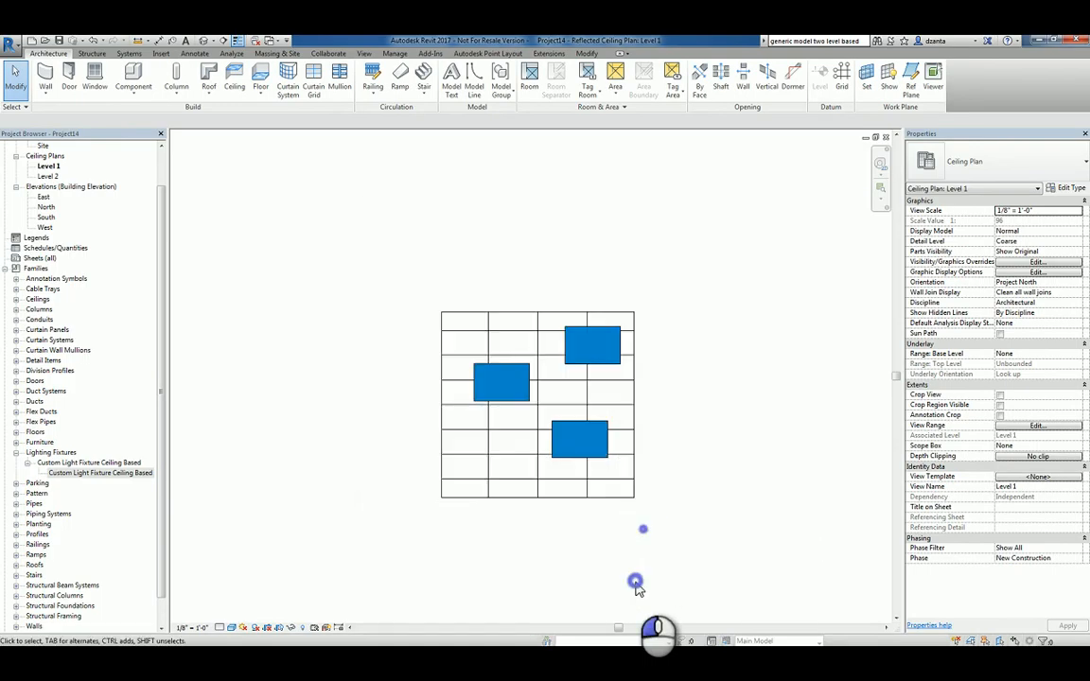
Show the ceiling and its fixtures in the default 3D view with a shaded style, seen from below.
left_click(206, 43)
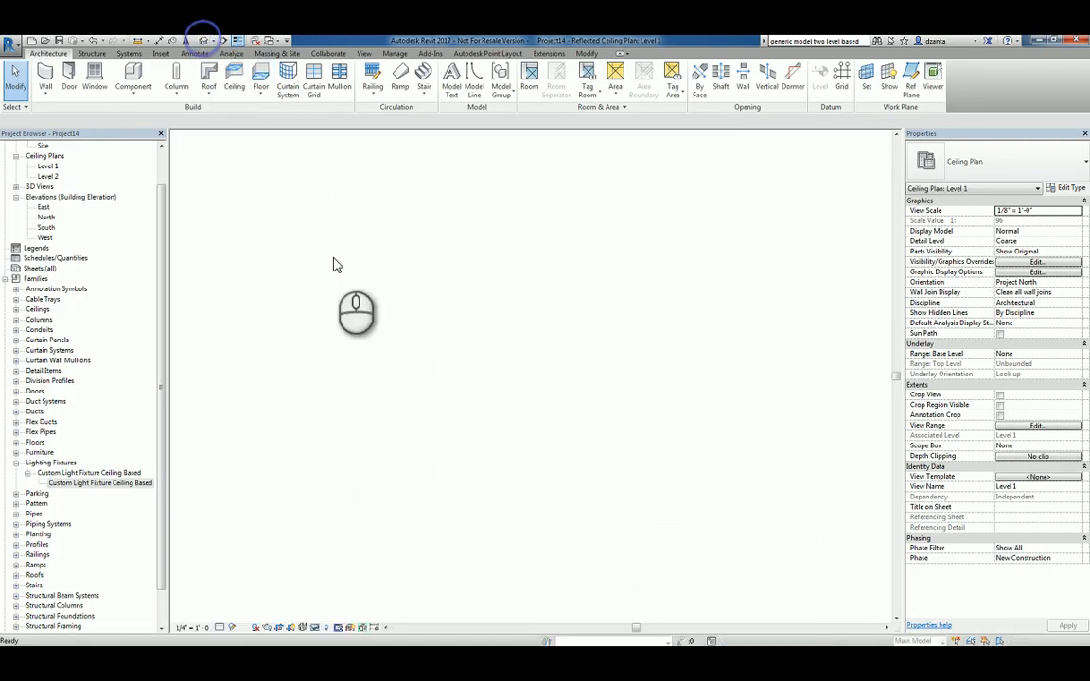
mouse_move(707, 535)
middle_mouse_down("shift")
mouse_move(669, 444)
mouse_move(665, 254)
mouse_move(775, 458)
middle_mouse_up("shift")
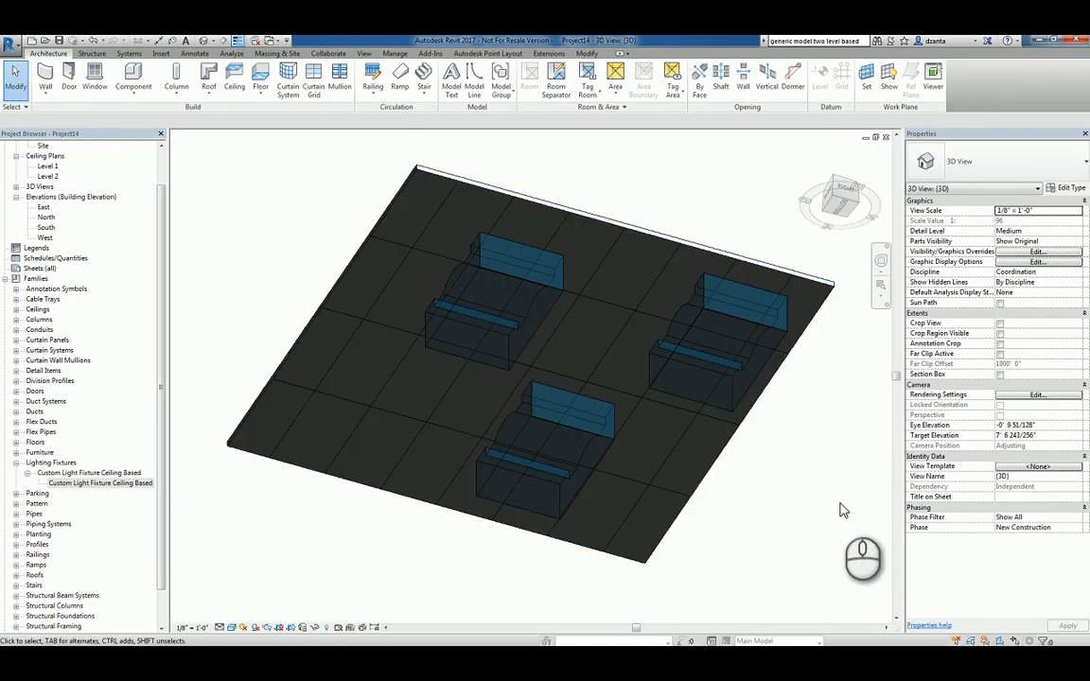